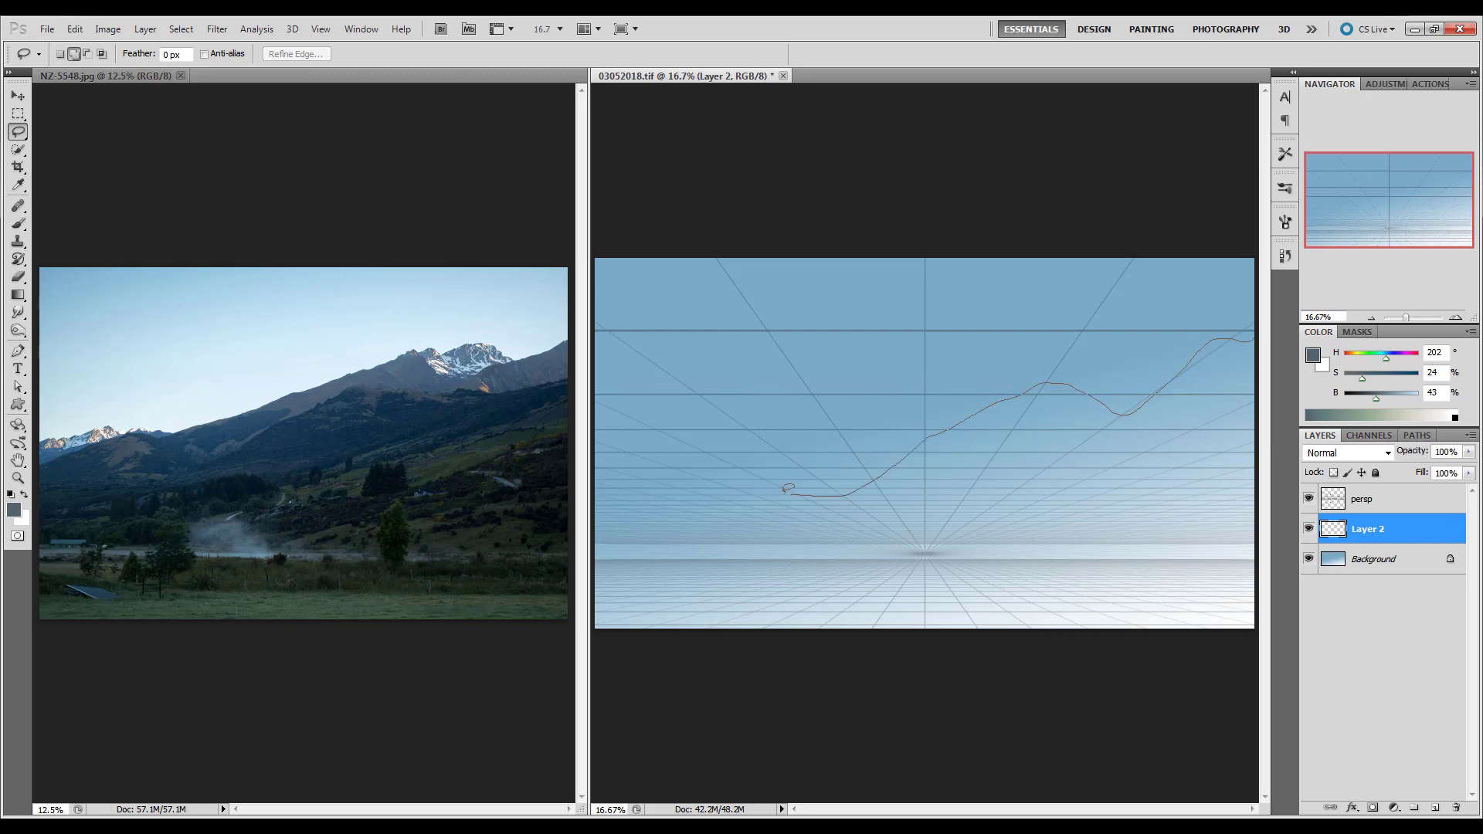
Step: Lasso the mountain ridge on Layer 2 and brush grey into the selection
left_click_drag(788, 488, 598, 625)
key("b")
mouse_move(1235, 347)
left_mouse_down()
mouse_move(873, 463)
mouse_move(1067, 384)
mouse_move(618, 540)
mouse_move(1058, 424)
mouse_move(1241, 454)
left_mouse_up()
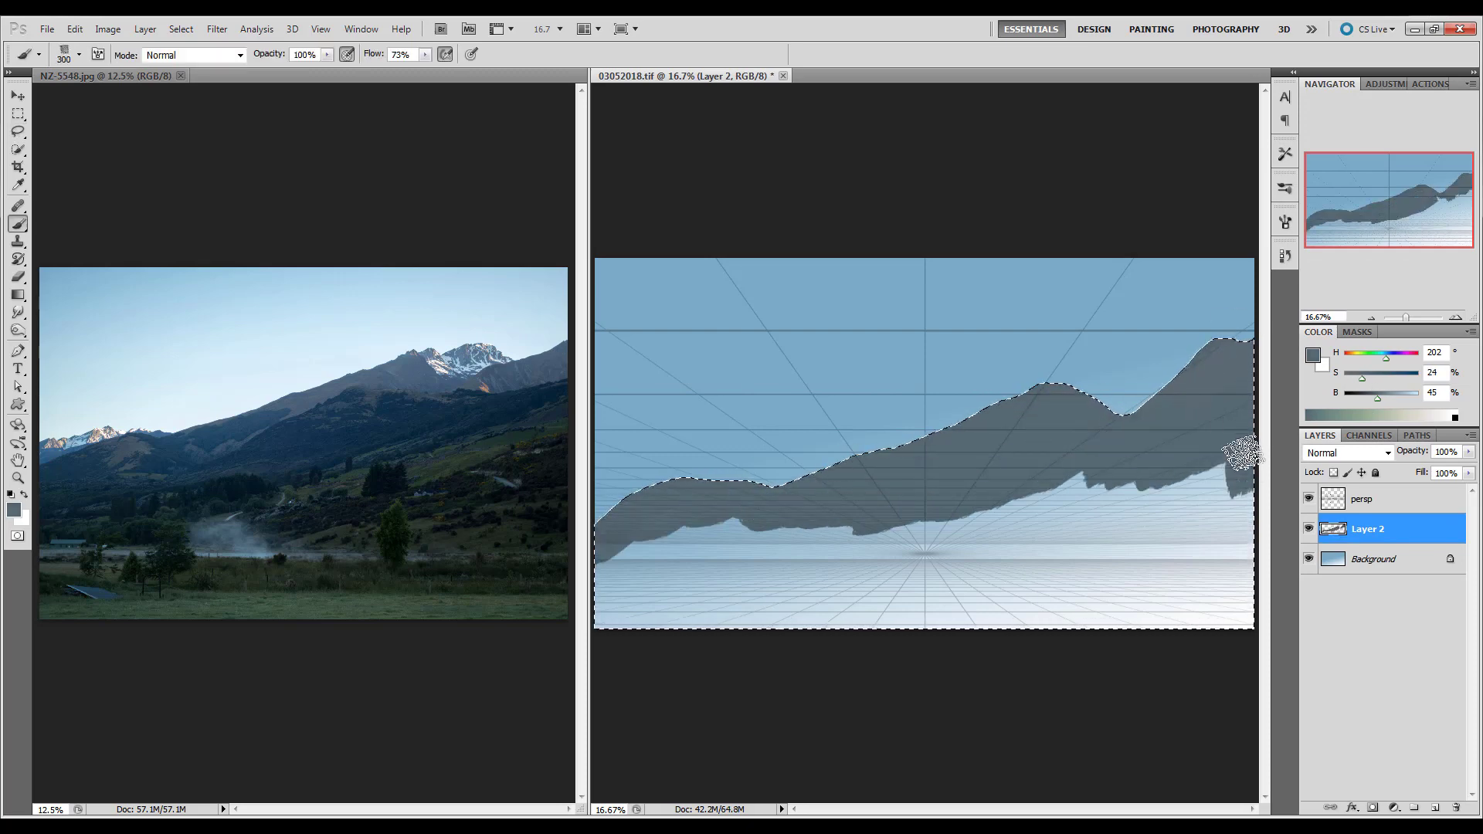
Step: Hide the perspective grid, paint the dark blue foreground hillside, and deselect
left_click(1308, 498)
left_click_drag(976, 513, 1101, 422)
left_click_drag(741, 548, 878, 517)
mouse_move(702, 510)
left_mouse_down()
mouse_move(662, 581)
mouse_move(645, 514)
mouse_move(610, 618)
mouse_move(1180, 541)
mouse_move(888, 563)
left_mouse_up()
key("ctrl+d")
Step: Paint a distant blue ridge at left with pale snow dabs, using blues sampled from the photo
left_click(258, 452)
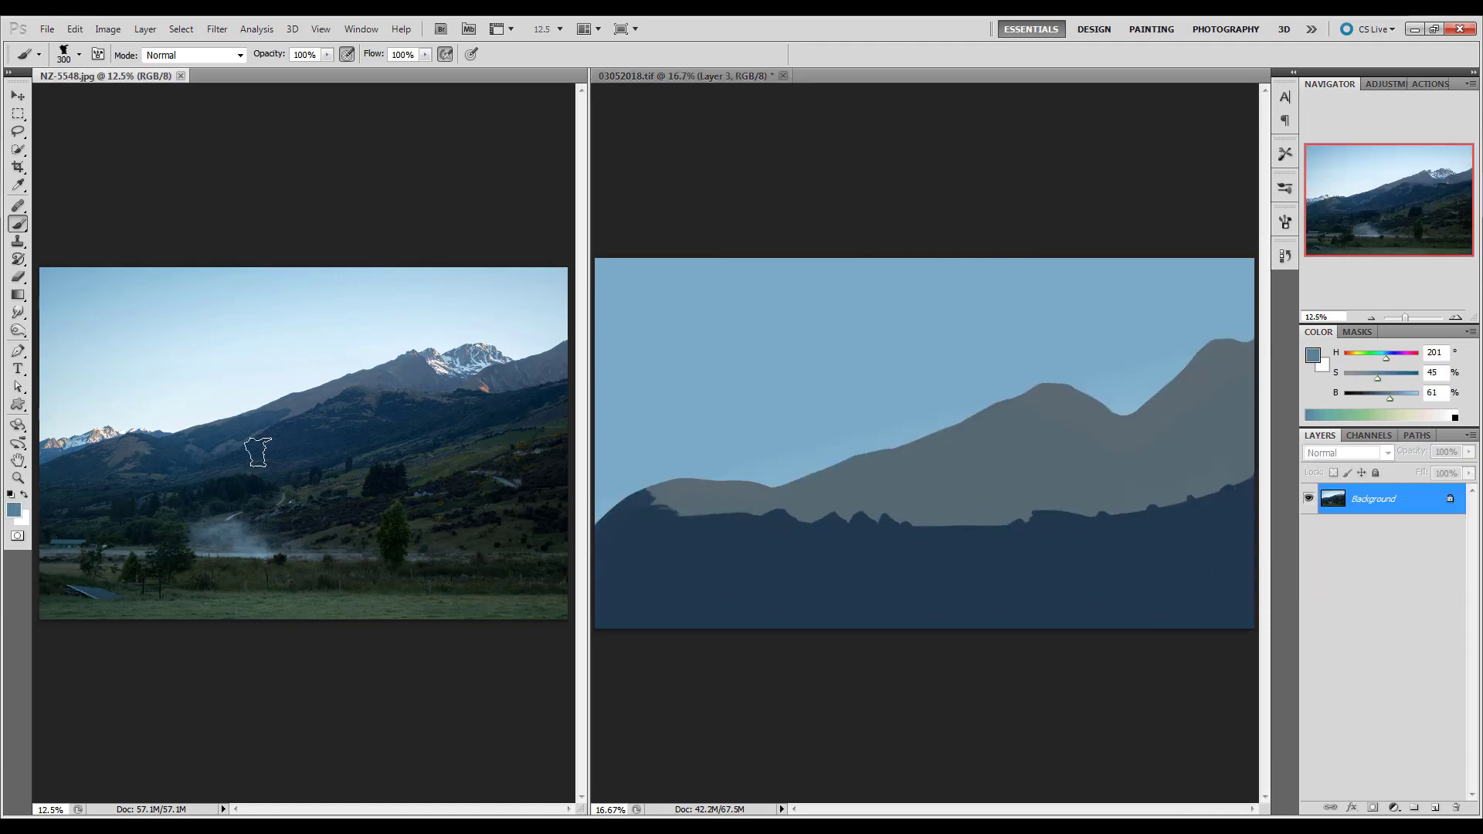
left_click(660, 479)
left_click_drag(635, 479, 811, 475)
left_click_drag(1387, 358, 1363, 367)
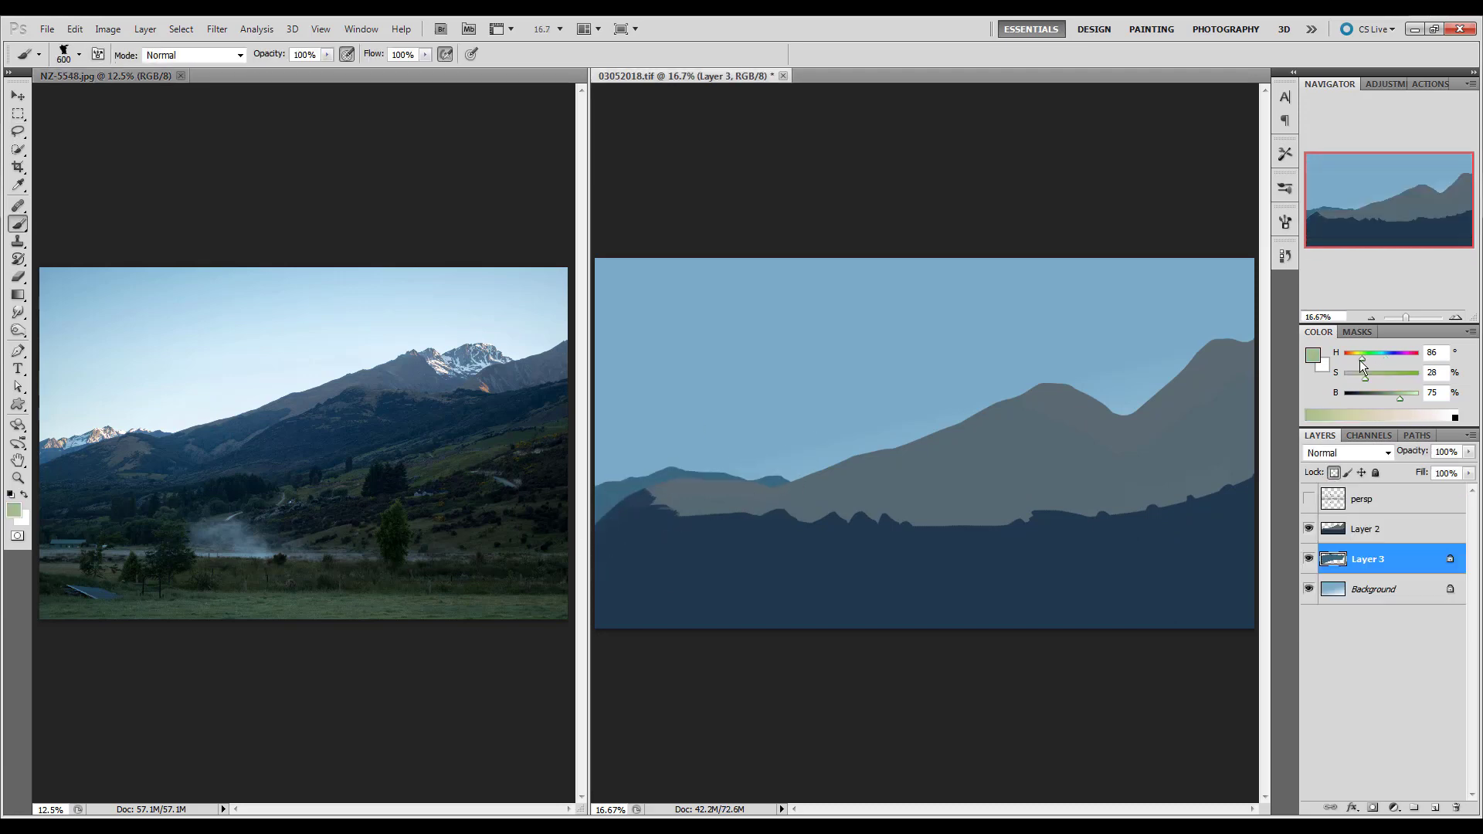
left_click(772, 477)
key("bracketleft")
key("bracketleft")
key("bracketleft")
left_click(231, 325, "alt")
left_click(632, 495)
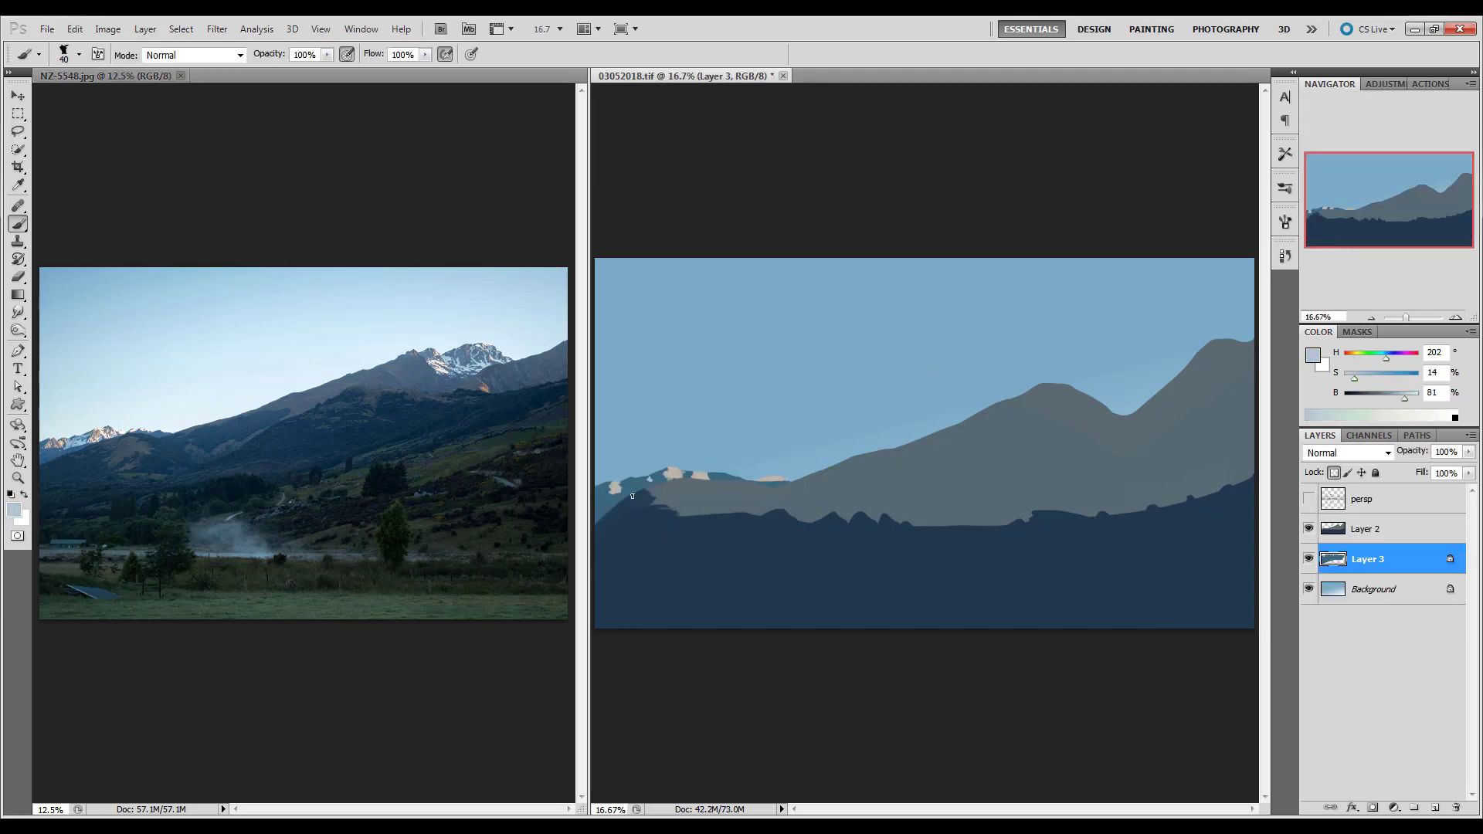
left_click(673, 485, "alt")
left_click(607, 496)
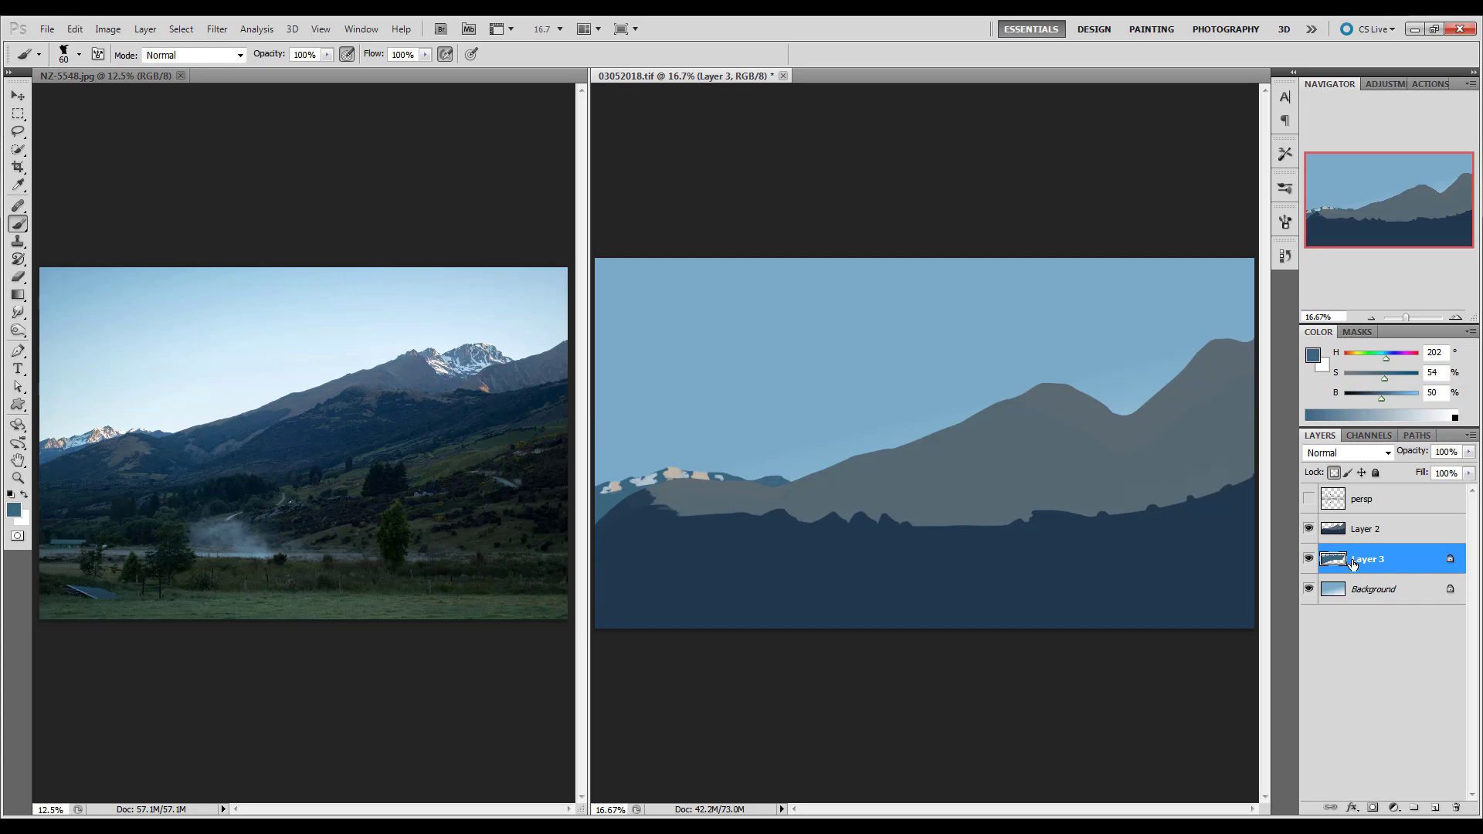
Step: Add a new empty layer above the grey mountain layer and pick a dark green for the ground
left_click(1360, 529)
key("ctrl+shift+alt+n")
left_click(1379, 353)
left_click(1365, 393)
Step: Outline the foreground strip along the bottom and fill it dark green
key("l")
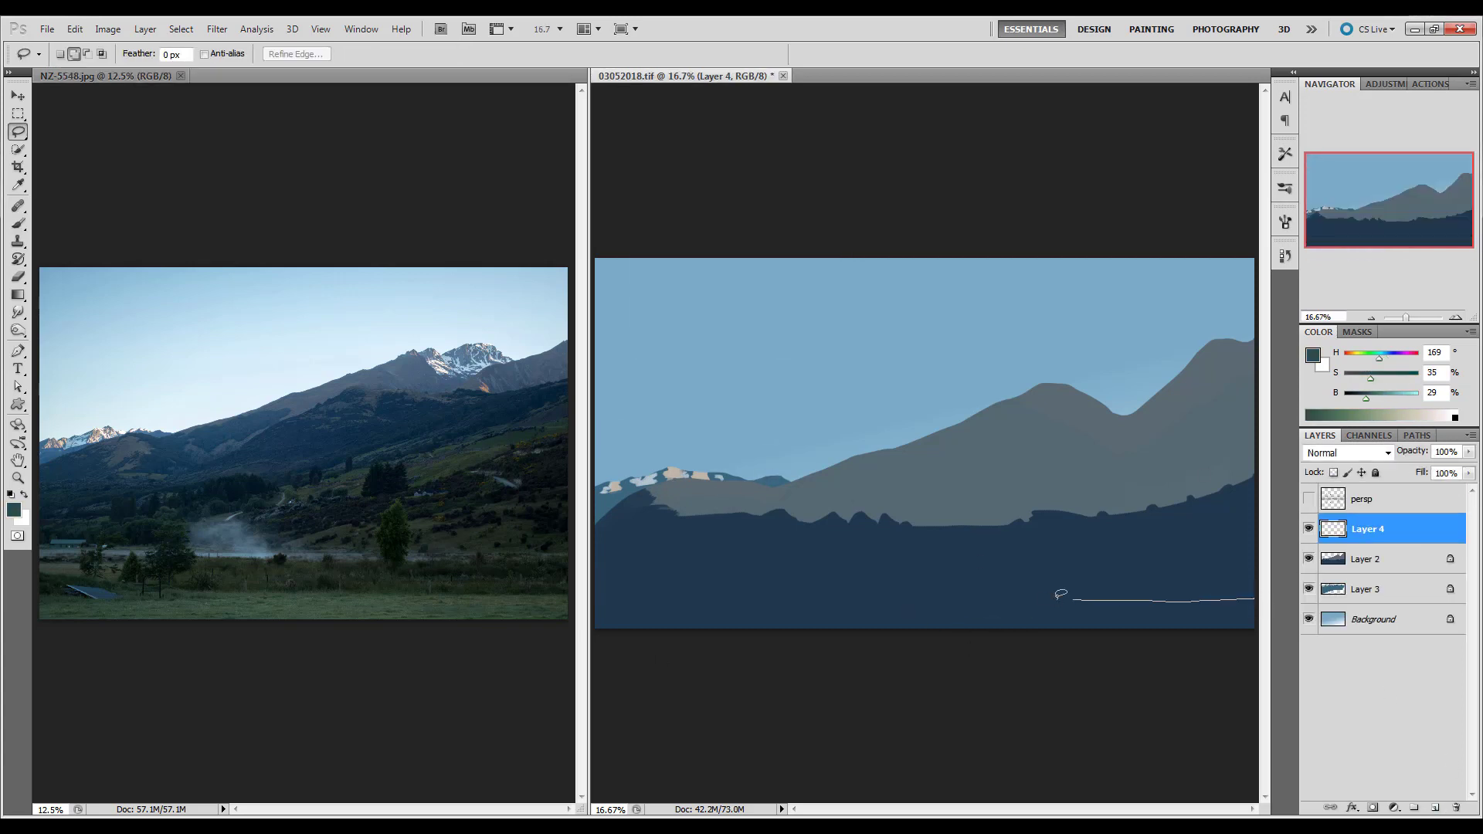
key("b")
mouse_move(1061, 594)
left_mouse_down()
mouse_move(1204, 618)
mouse_move(927, 606)
mouse_move(1082, 613)
left_mouse_up()
key("l")
Step: On a new layer, outline the lake along the shoreline and paint it light blue
key("ctrl+shift+alt+n")
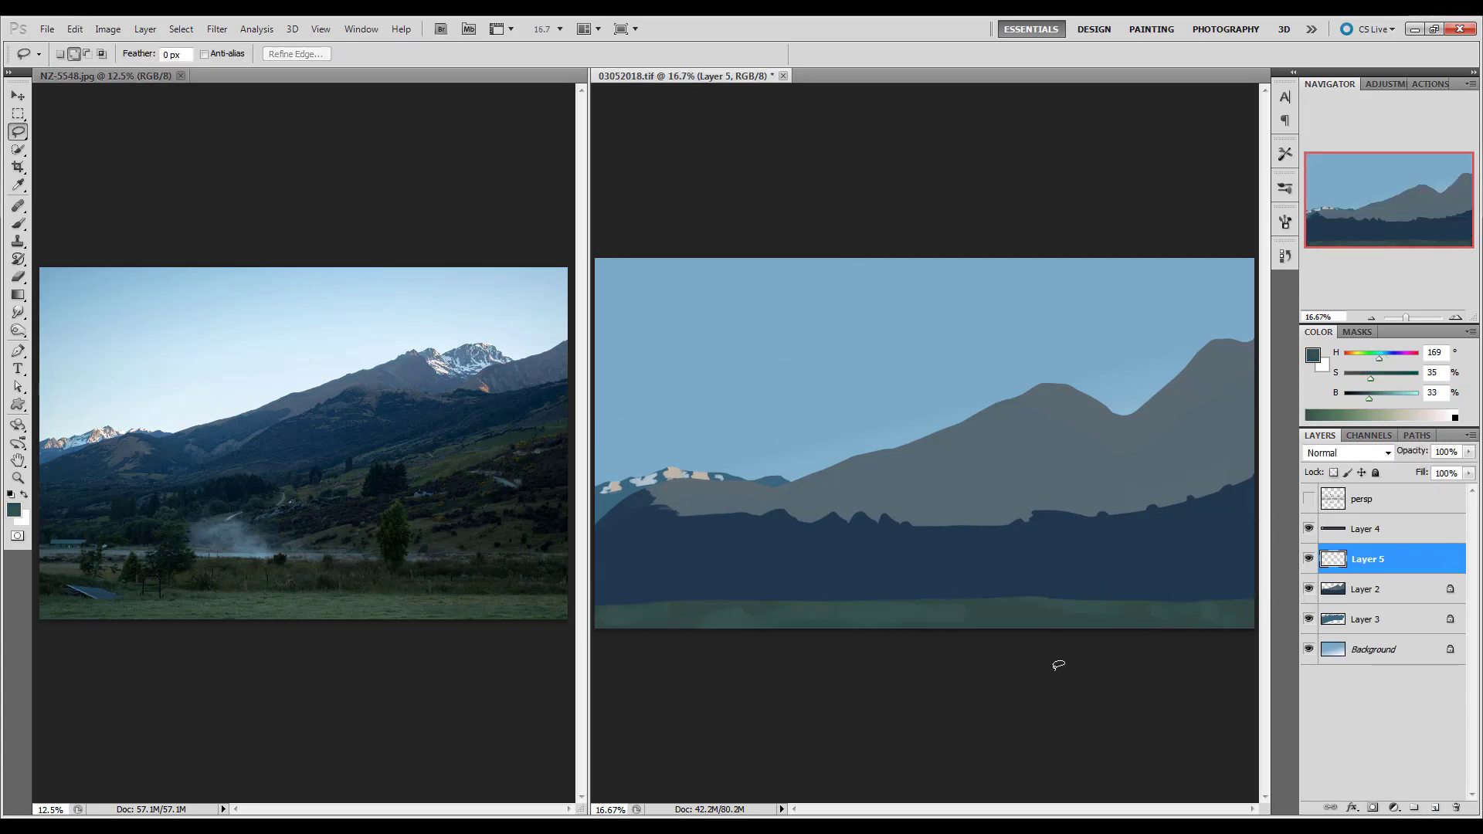
mouse_move(638, 578)
left_mouse_down()
mouse_move(649, 593)
mouse_move(1174, 592)
left_mouse_up()
key("b")
left_click(1081, 347, "alt")
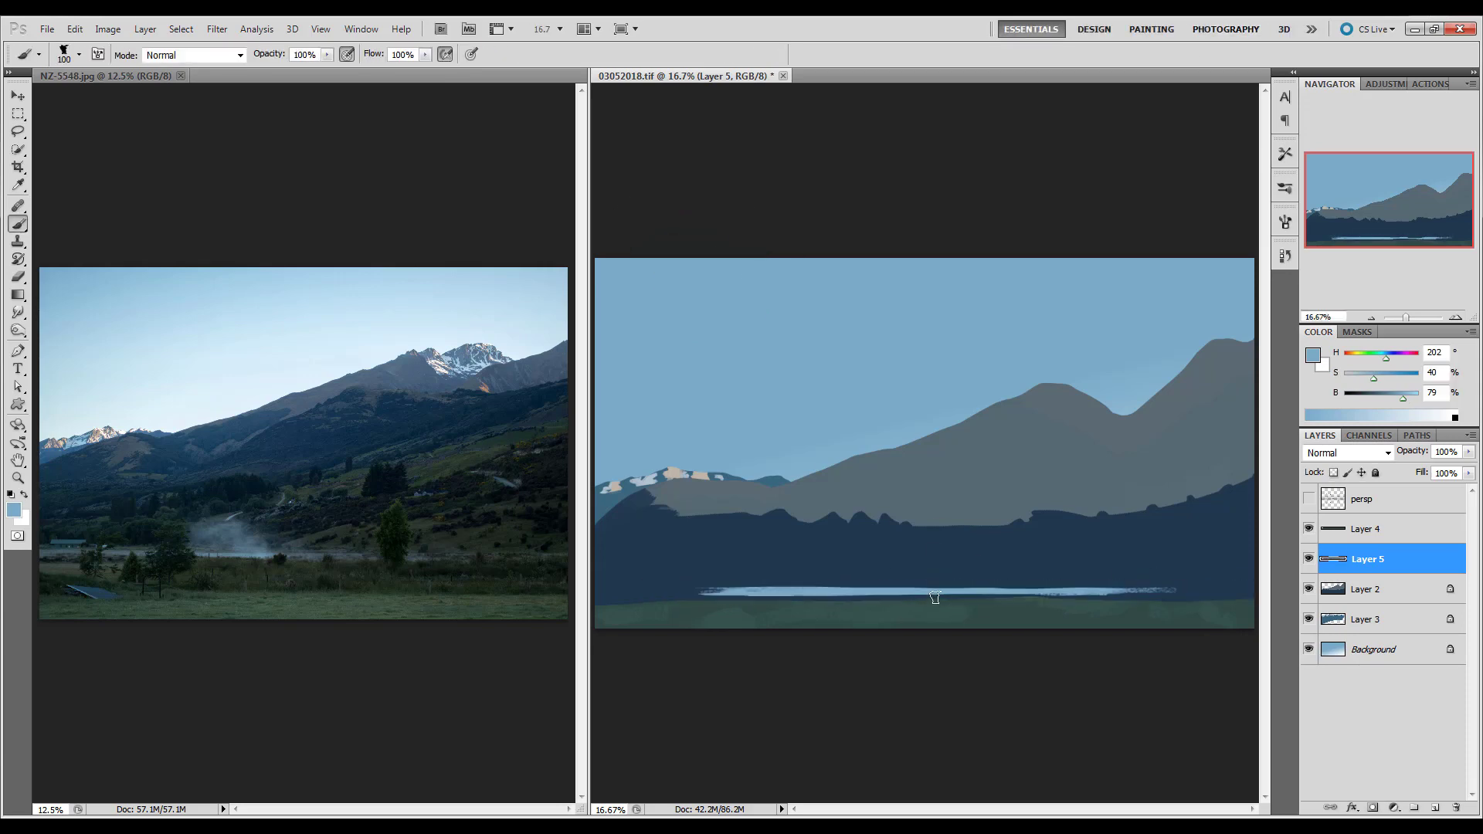
Step: Paint a dark green tree line along the lake edge using green sampled from the photo
left_click(1198, 616, "alt")
left_click_drag(473, 596, 532, 581)
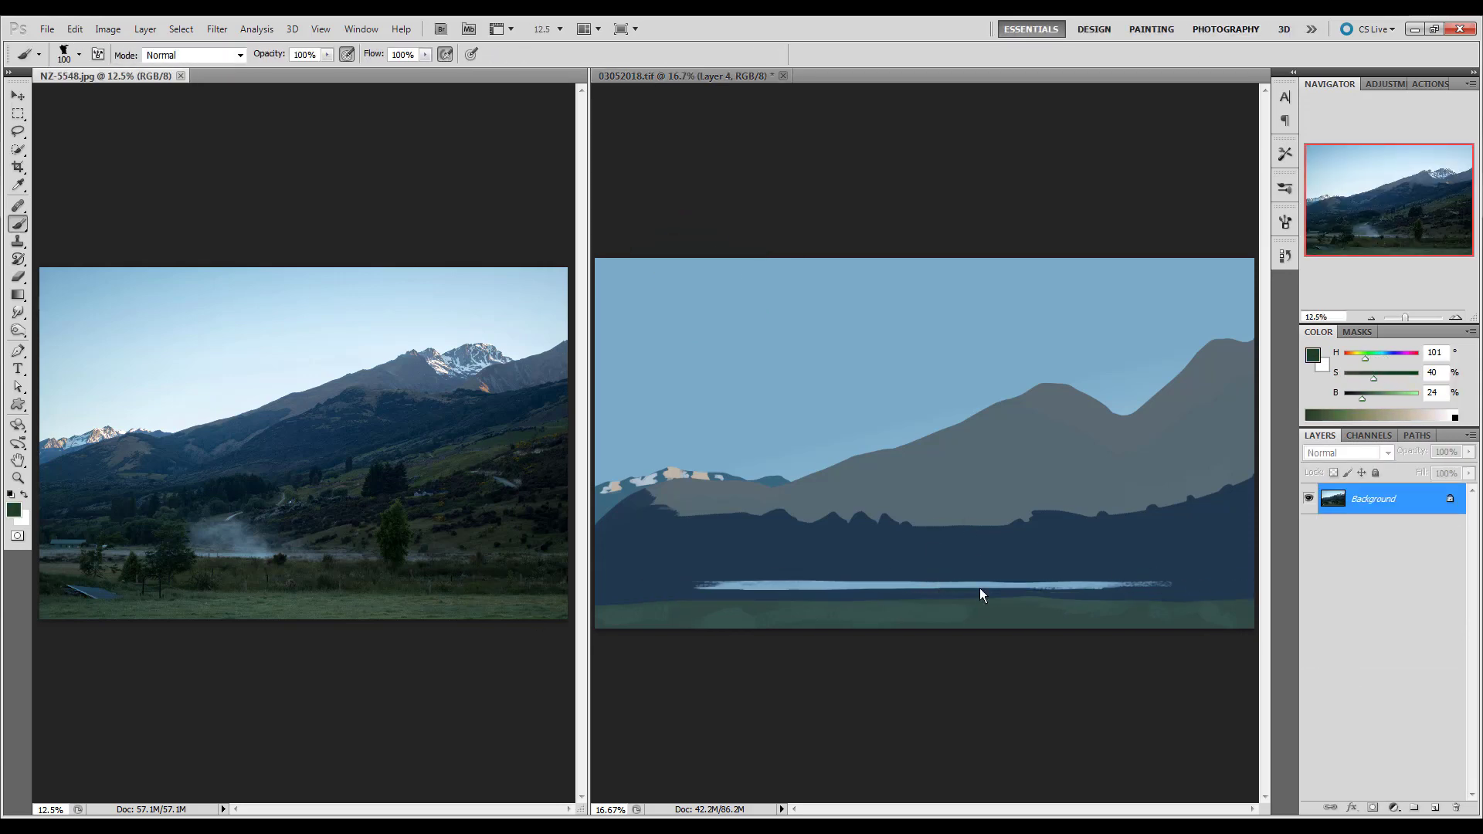
left_click(979, 595)
key("bracketright")
key("bracketright")
left_click_drag(1244, 586, 1073, 596)
left_click(1187, 609, "alt")
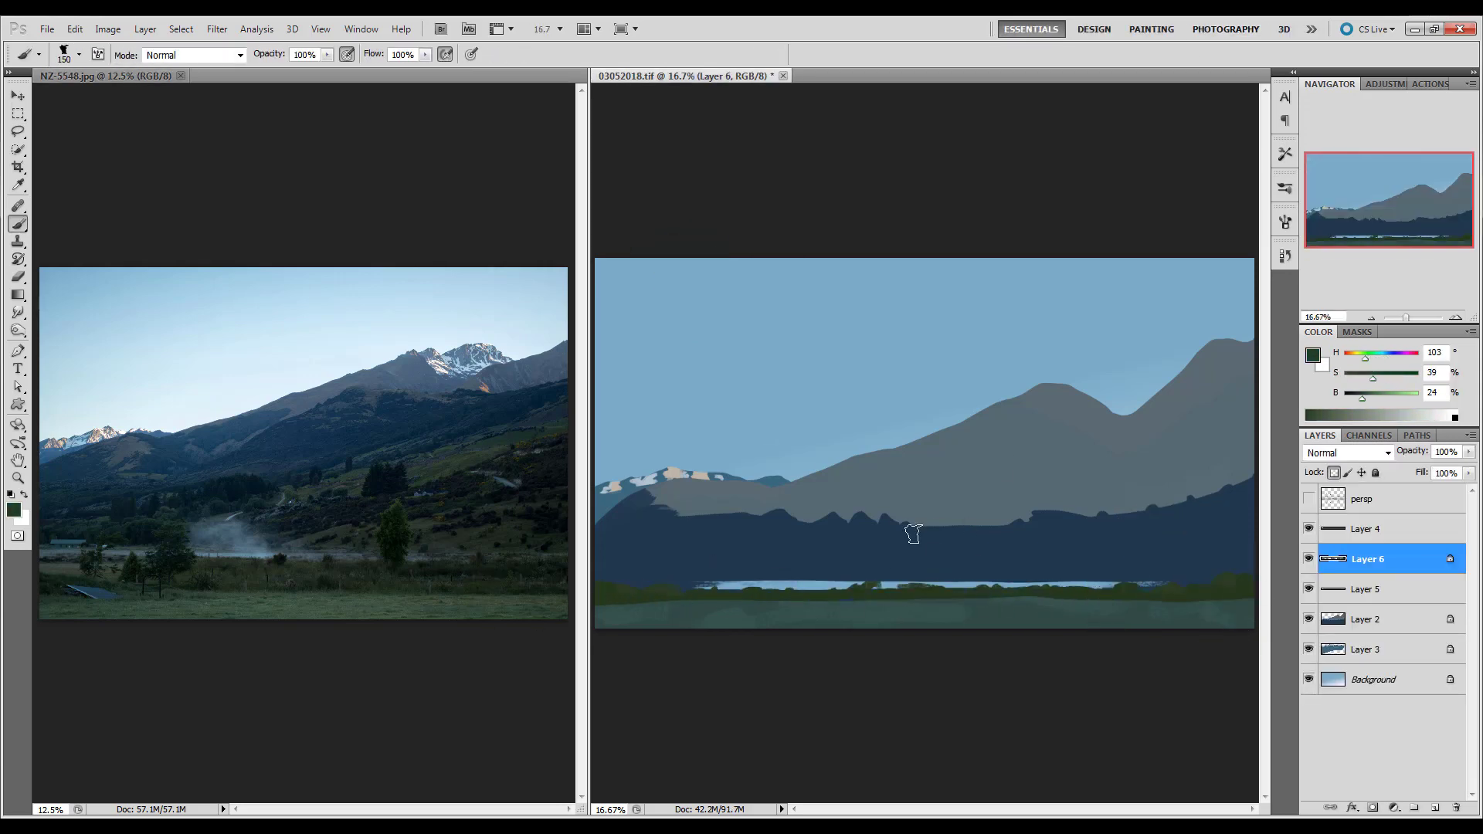
key("slash")
key("bracketright")
left_click_drag(728, 591, 1033, 594)
Step: Select the grey mountain layer and get ready to lasso new peaks
left_click(1365, 648)
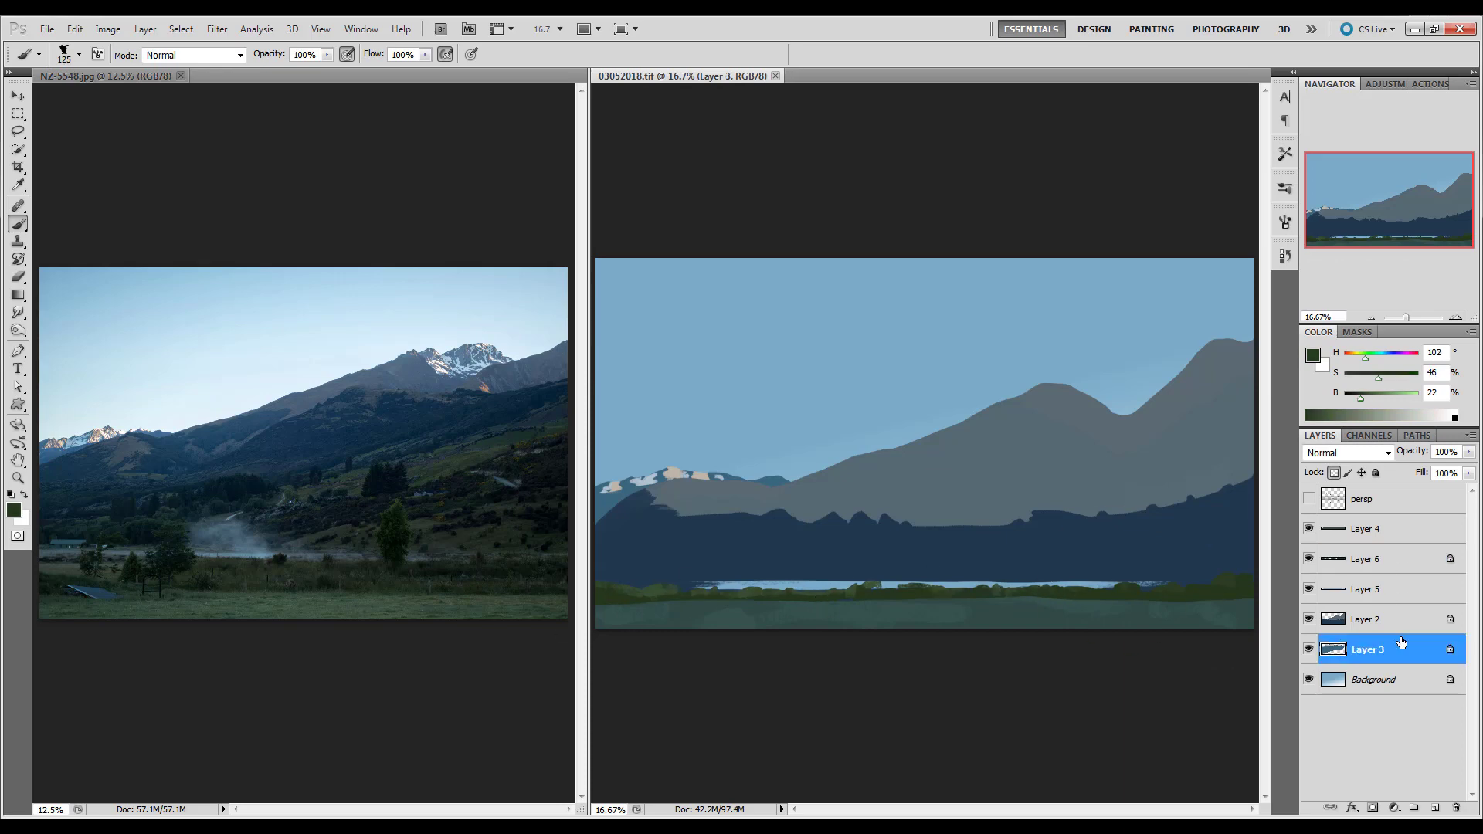
left_click(1367, 619)
key("l")
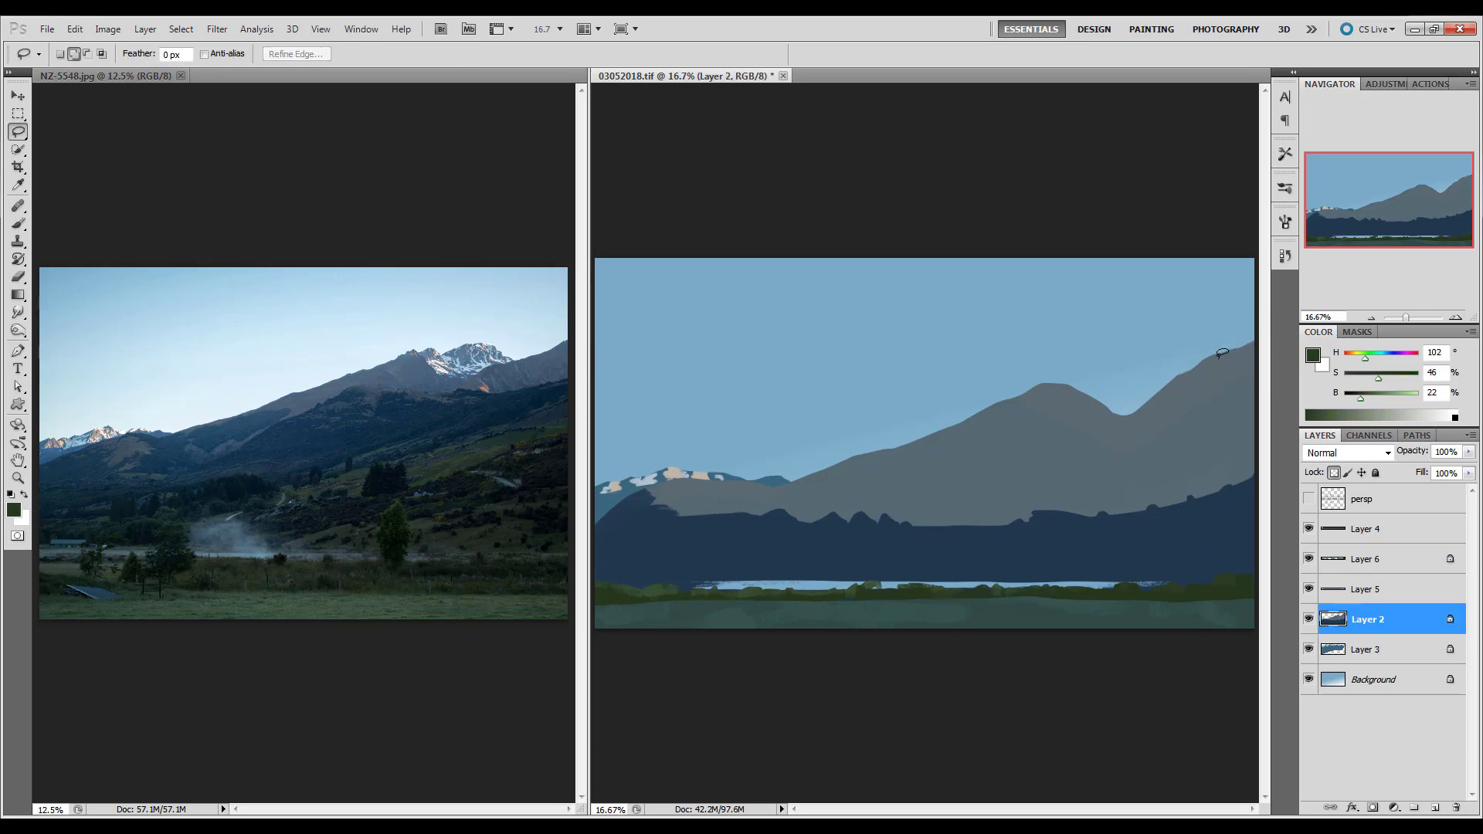
Step: Fill the new peaks with mountain grey and paint a dark blue shadow band across them
key("b")
left_click(1120, 463, "alt")
key("alt+BackSpace")
key("ctrl+d")
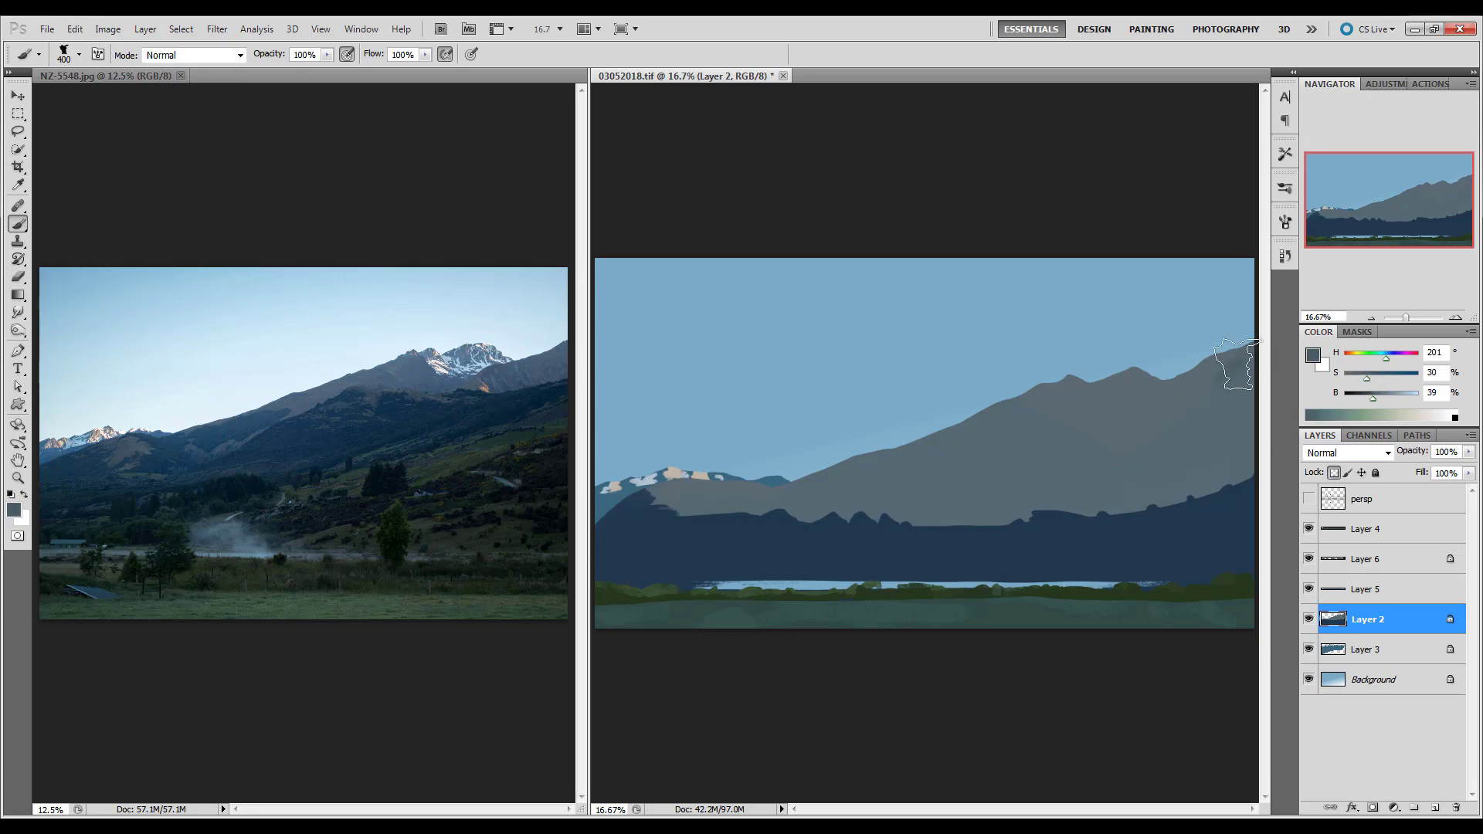
key("bracketleft")
key("bracketleft")
key("bracketleft")
left_click(1236, 463, "alt")
mouse_move(1236, 402)
left_mouse_down()
mouse_move(952, 479)
mouse_move(1043, 509)
left_mouse_up()
mouse_move(649, 486)
left_mouse_down()
mouse_move(718, 494)
mouse_move(669, 496)
mouse_move(947, 467)
left_mouse_up()
Step: Brush grey and dark strokes up the ridge, then sample pale tones for snow
left_click(695, 494, "alt")
key("bracketright")
key("bracketright")
key("bracketright")
key("bracketright")
left_click(993, 414, "alt")
mouse_move(994, 414)
left_mouse_down()
mouse_move(1045, 416)
mouse_move(1115, 386)
mouse_move(1074, 379)
left_mouse_up()
key("bracketleft")
key("bracketleft")
key("bracketleft")
left_click(1194, 402, "alt")
key("bracketleft")
key("bracketleft")
left_click(732, 466, "alt")
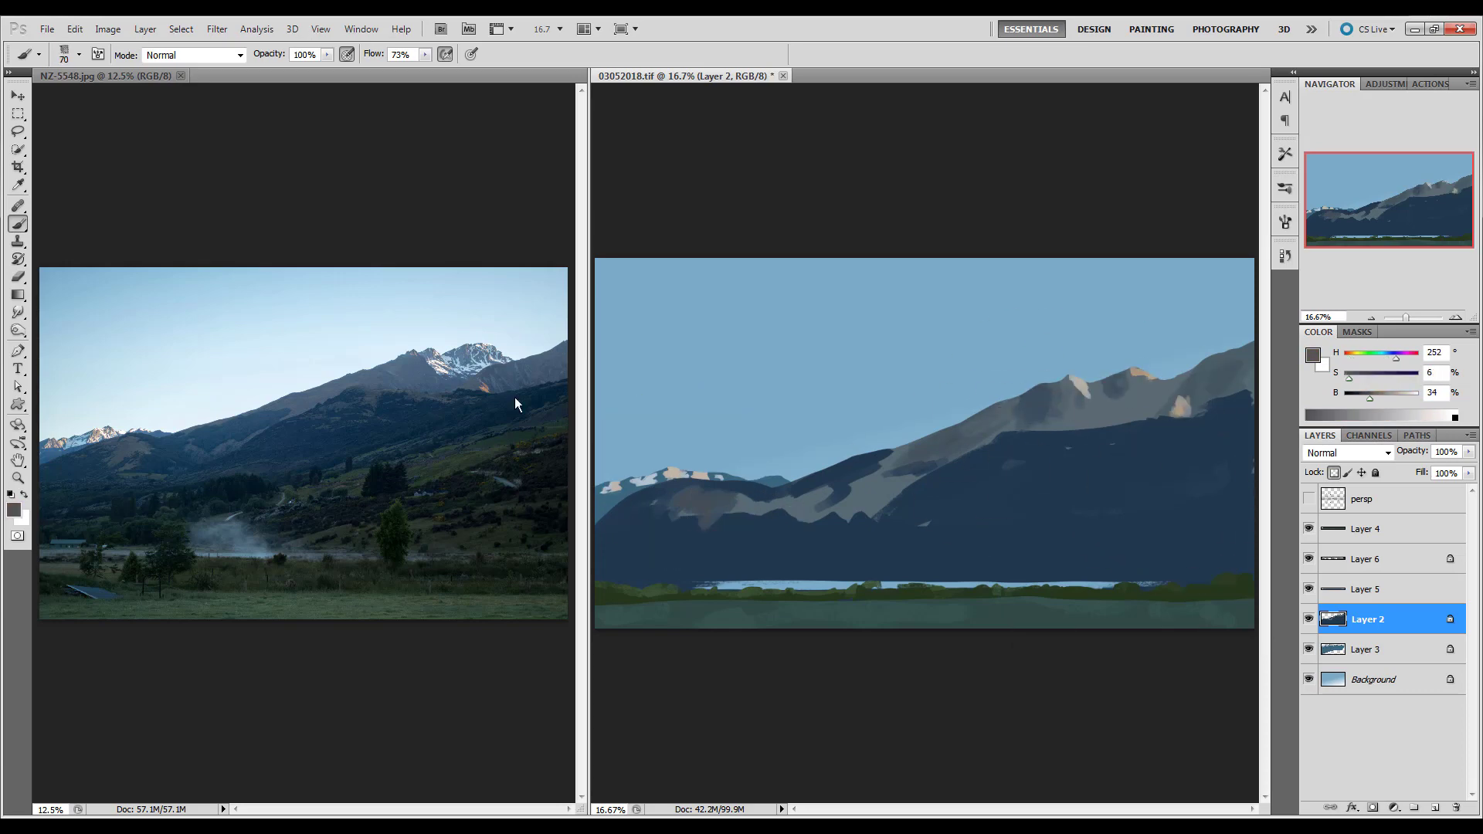
left_click(661, 473, "alt")
Step: Paint snow onto the right and left peaks with a custom textured brush
right_click(1073, 310)
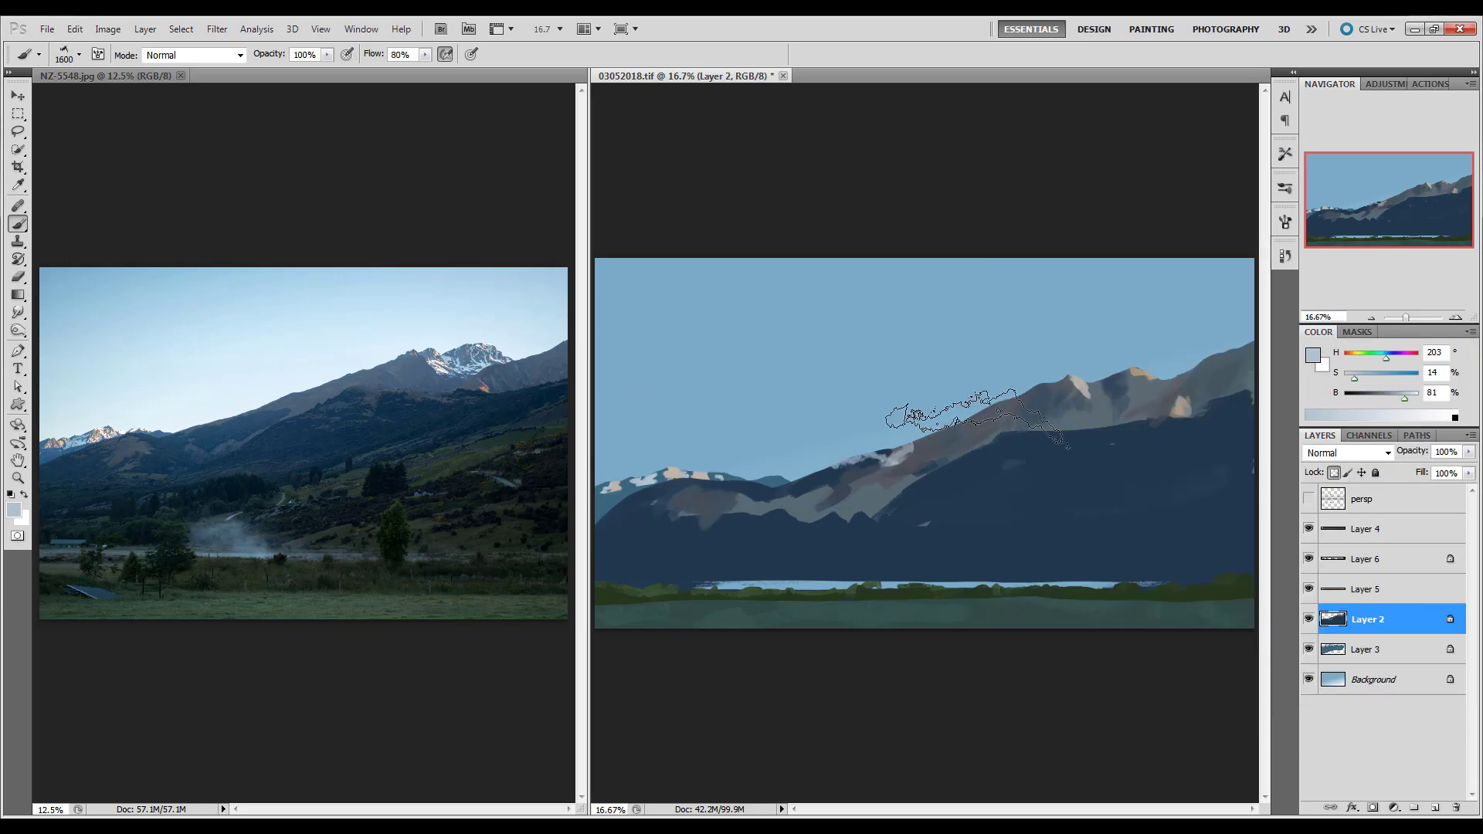
left_click_drag(1143, 380, 1093, 396)
key("bracketright")
mouse_move(1404, 398)
left_mouse_down()
mouse_move(1418, 397)
mouse_move(1358, 383)
left_mouse_up()
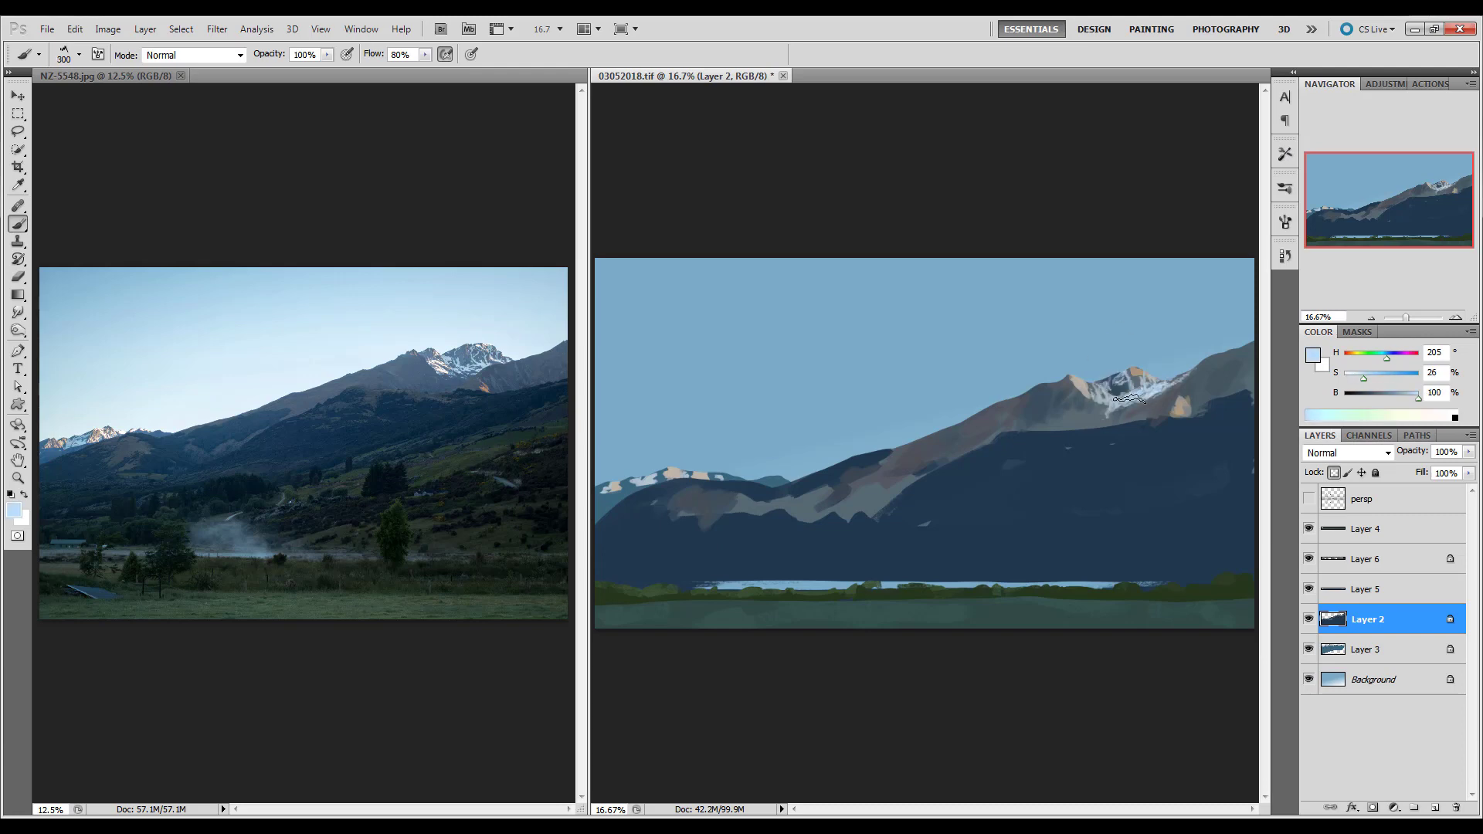
key("bracketright")
key("bracketright")
left_click(1089, 397)
Step: Sample blue-grey tones from the peaks and reference photo around the snowy summit
left_click(1224, 382, "alt")
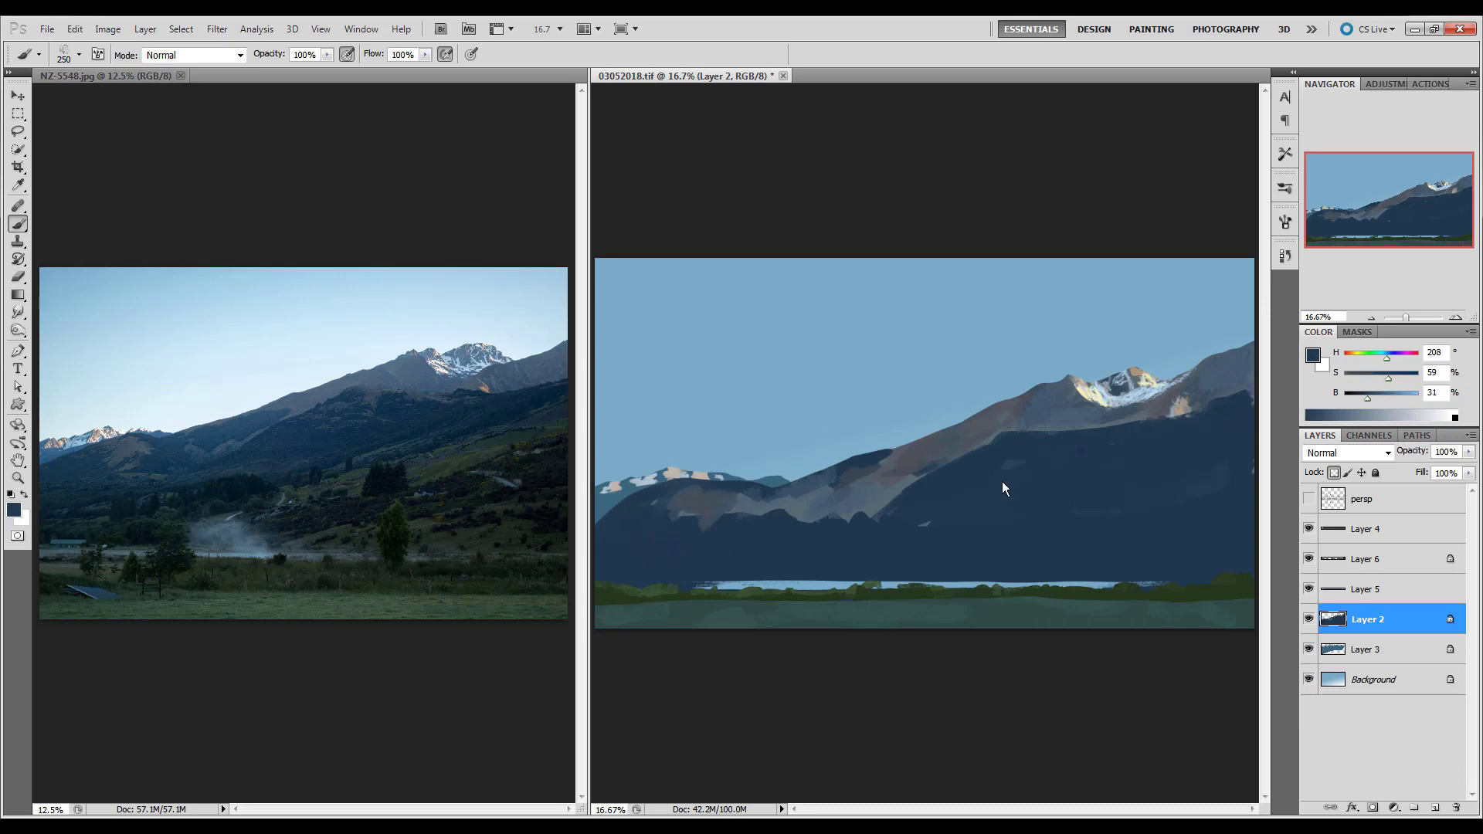
left_click(1097, 399, "alt")
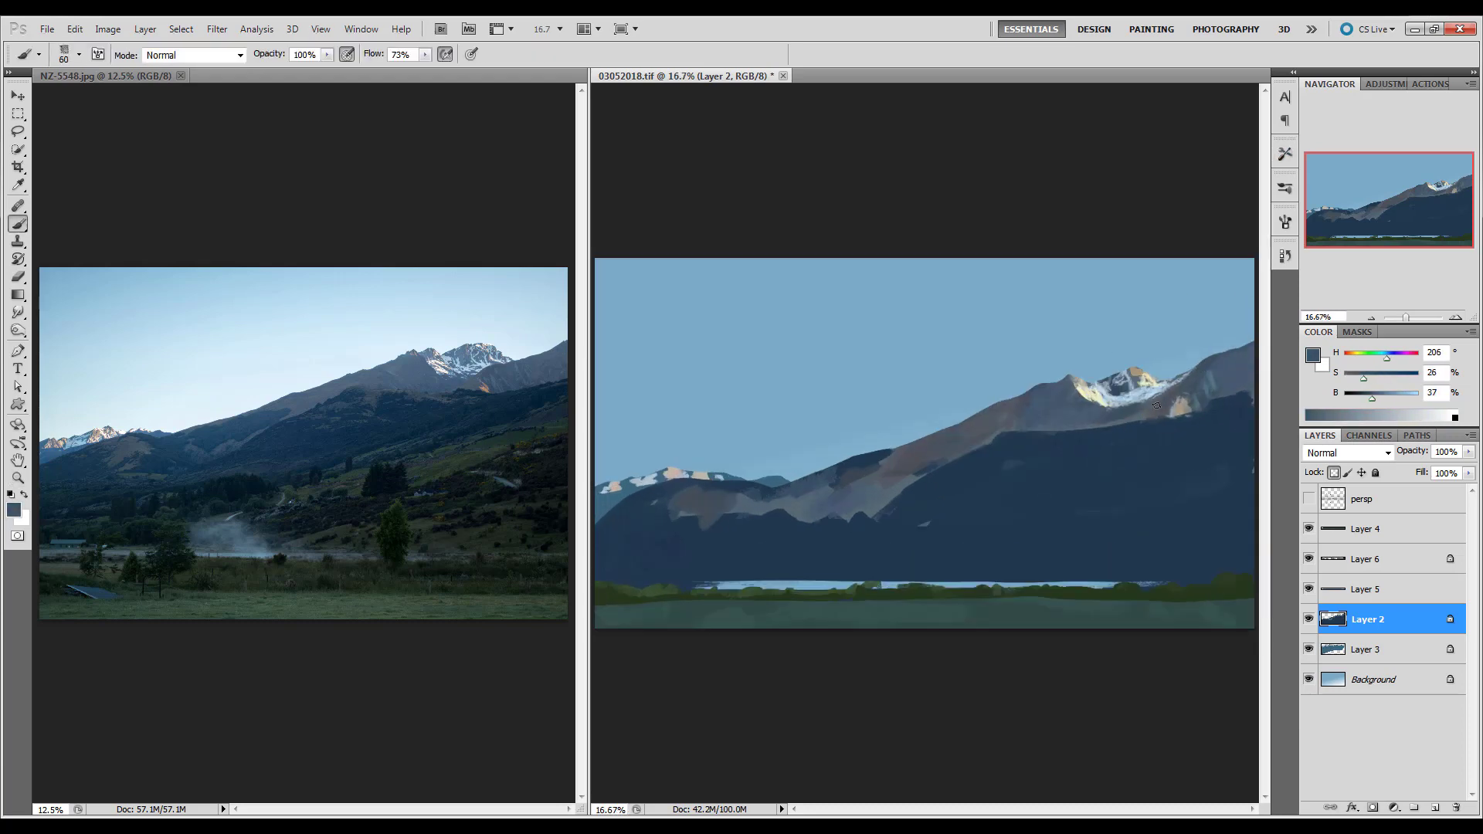
left_click(1124, 382, "alt")
key("bracketright")
key("bracketright")
key("bracketright")
left_click(444, 368, "alt")
left_click(1139, 377, "alt")
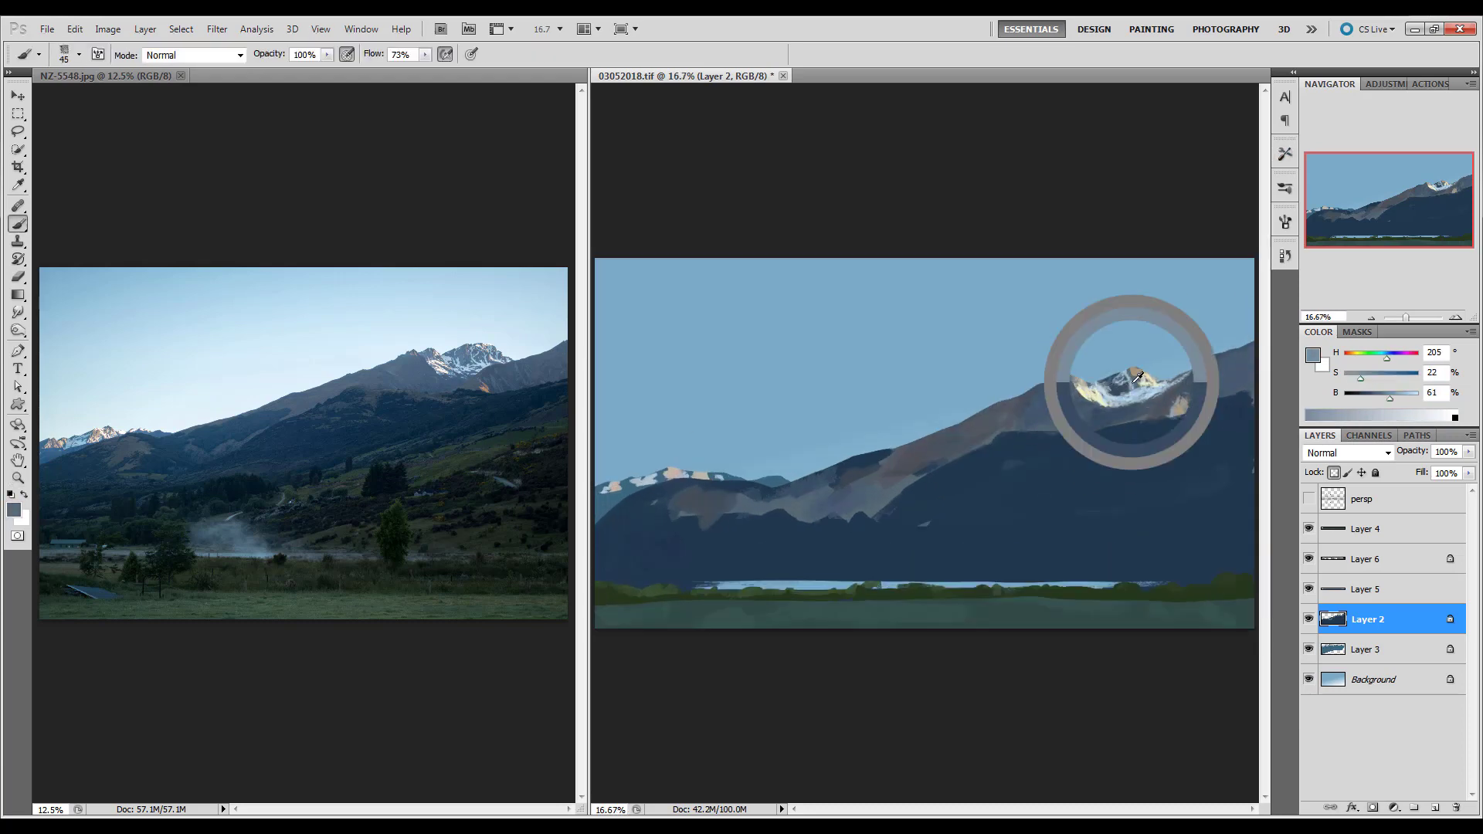
left_click(1066, 369, "alt")
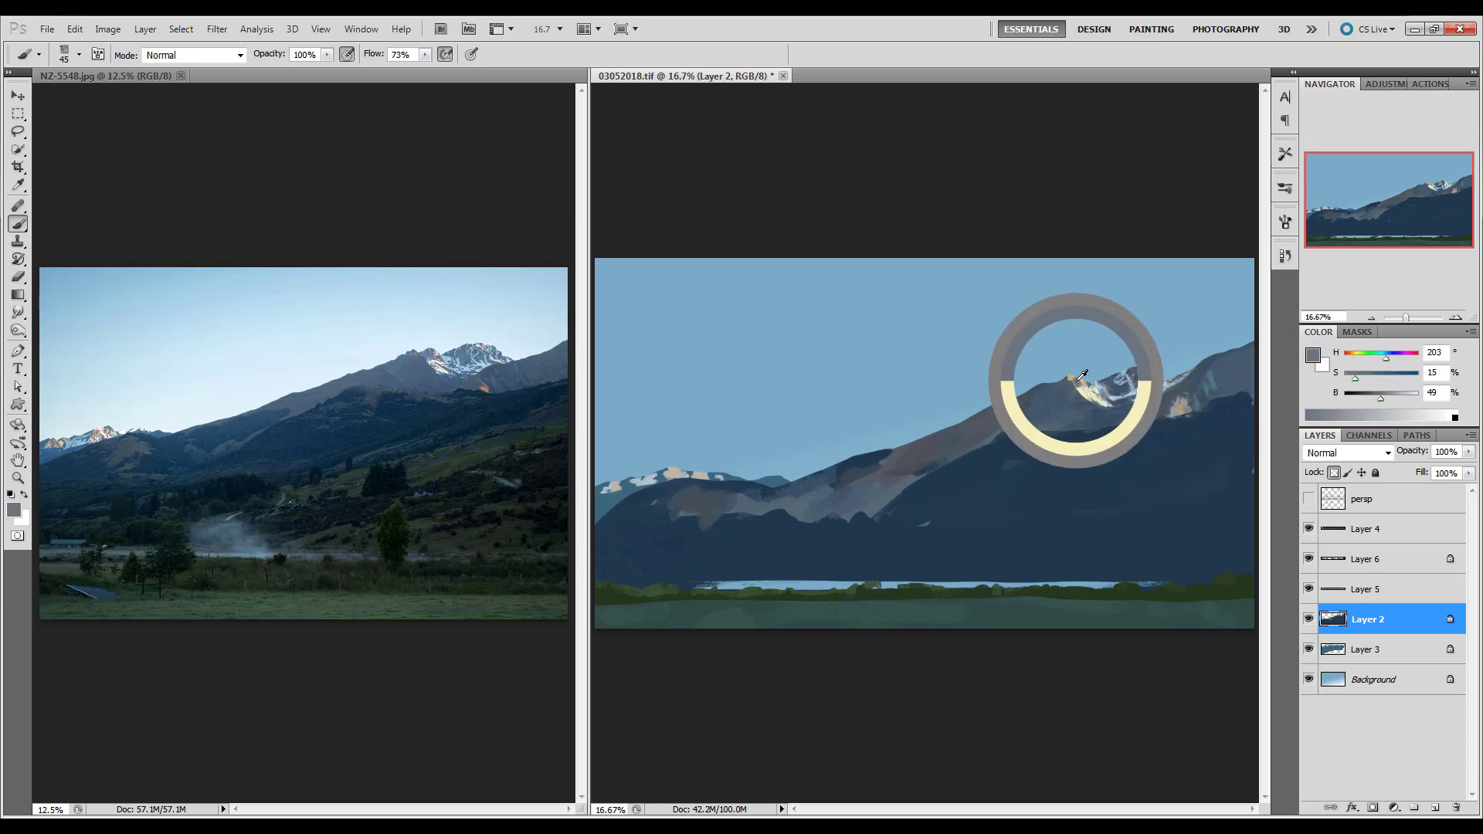
Step: Mirror the painting and reference horizontally, then paint dark blue strokes along the lower ridge
key("F2")
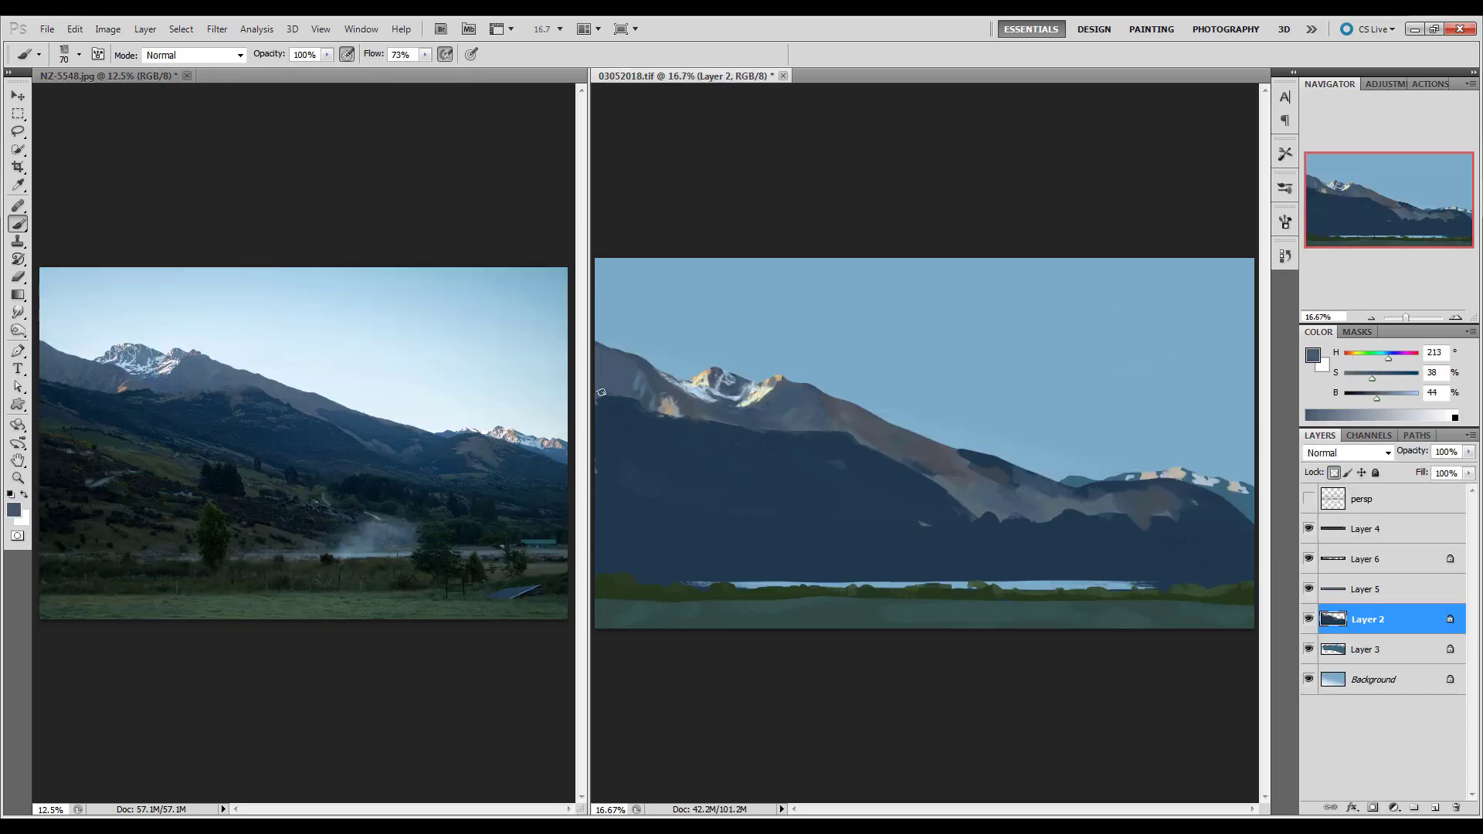
key("bracketright")
left_click(706, 409, "alt")
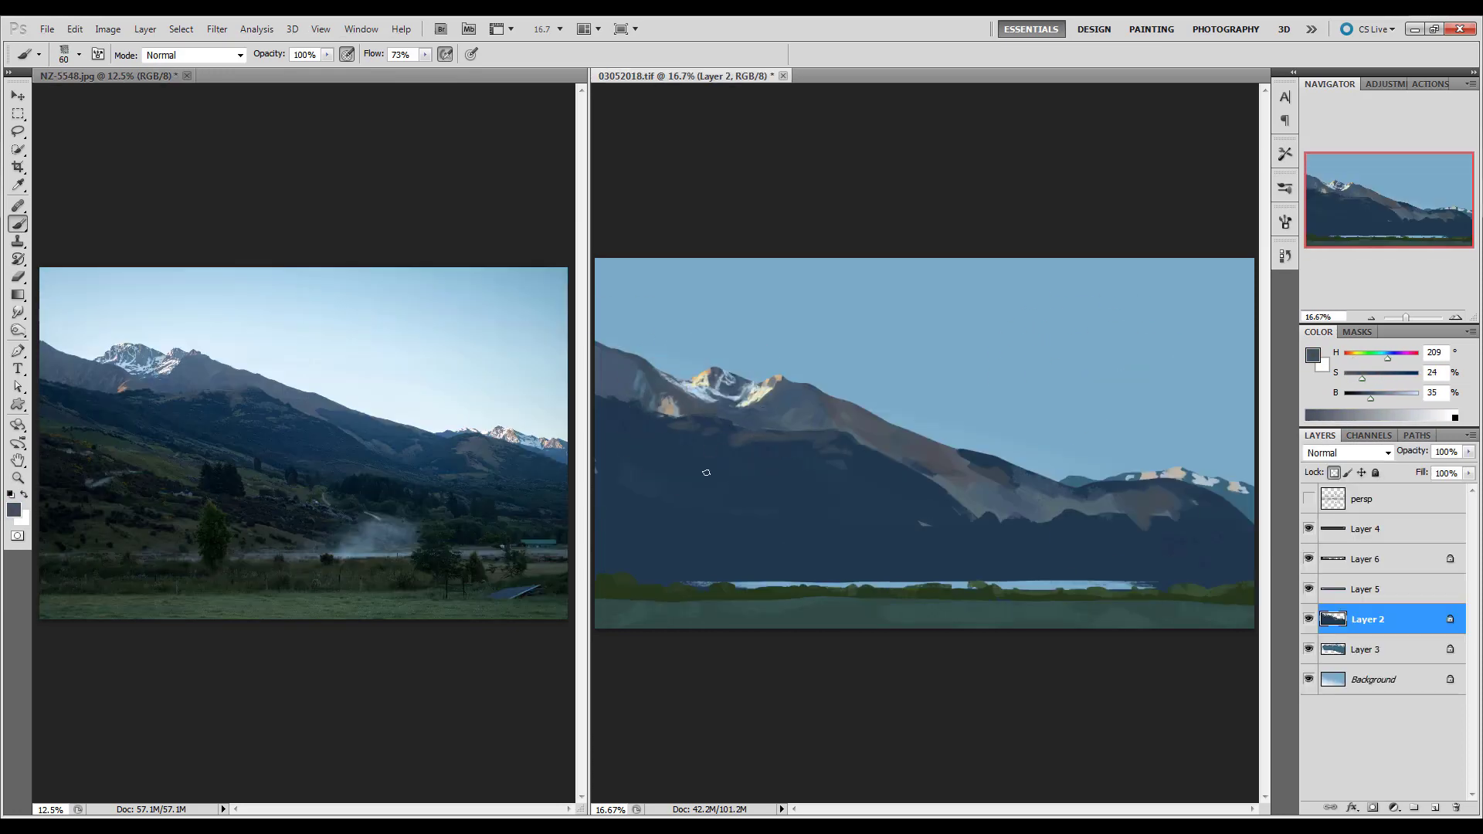
left_click(706, 472, "alt")
key("bracketright")
key("bracketright")
key("bracketright")
left_click_drag(862, 490, 1004, 459)
left_click(1003, 458, "alt")
Step: Zoom out to view the whole painting and resample darker blues with adjusted brush sizes
left_click(1108, 485, "alt")
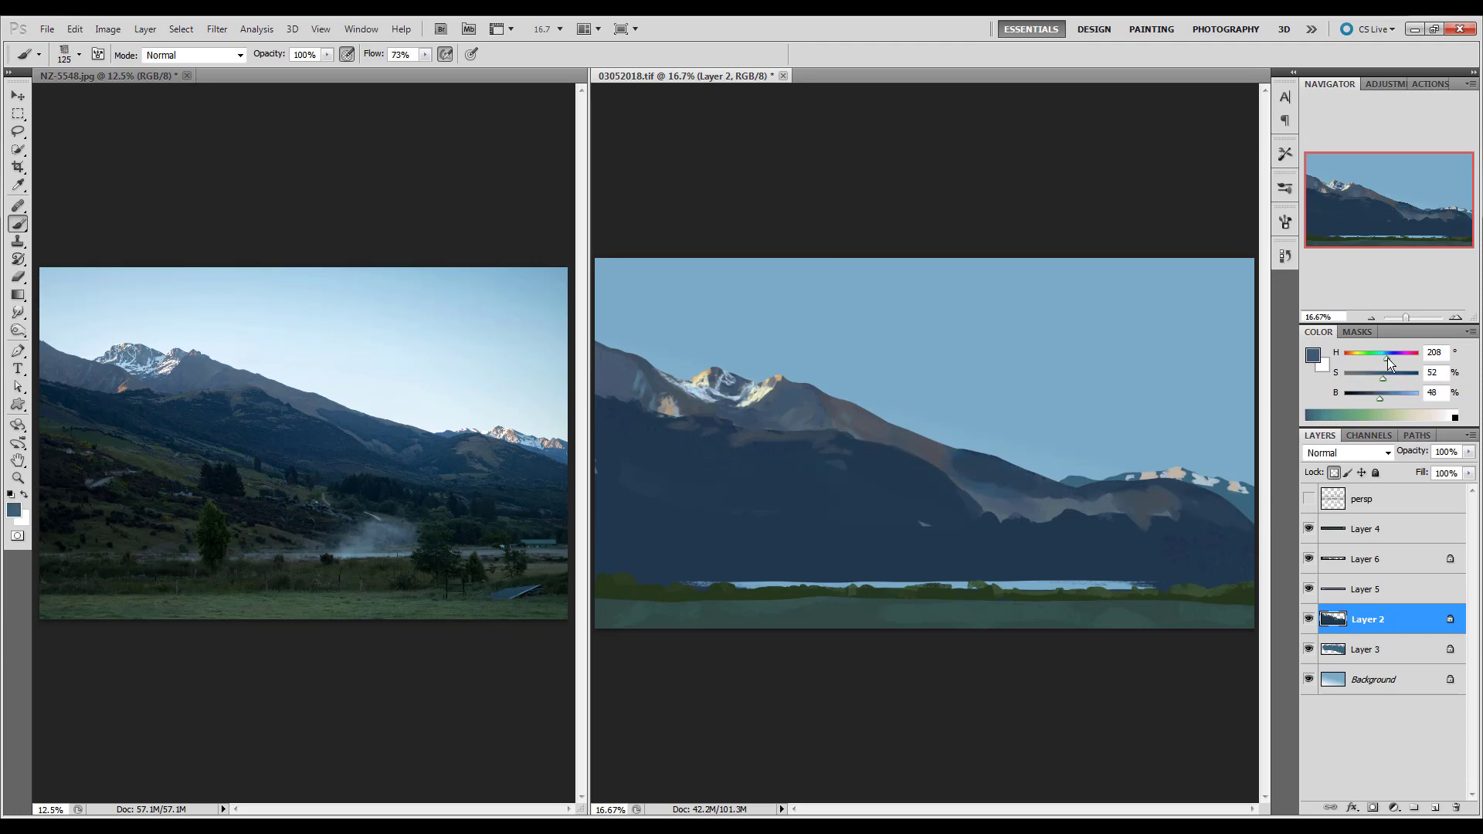
key("bracketright")
key("bracketright")
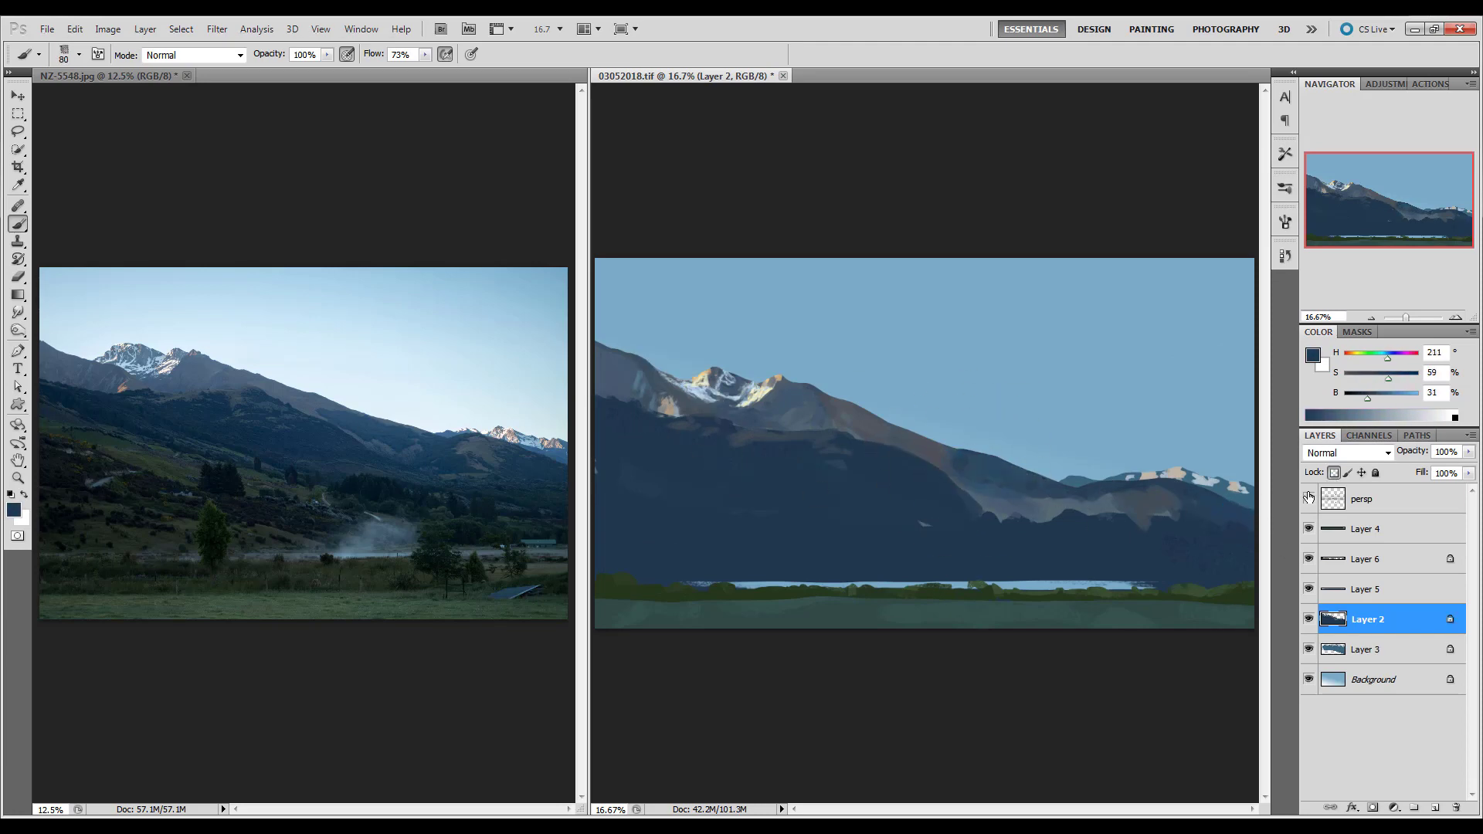
left_click(1307, 497)
key("ctrl+minus")
left_click(926, 502, "alt")
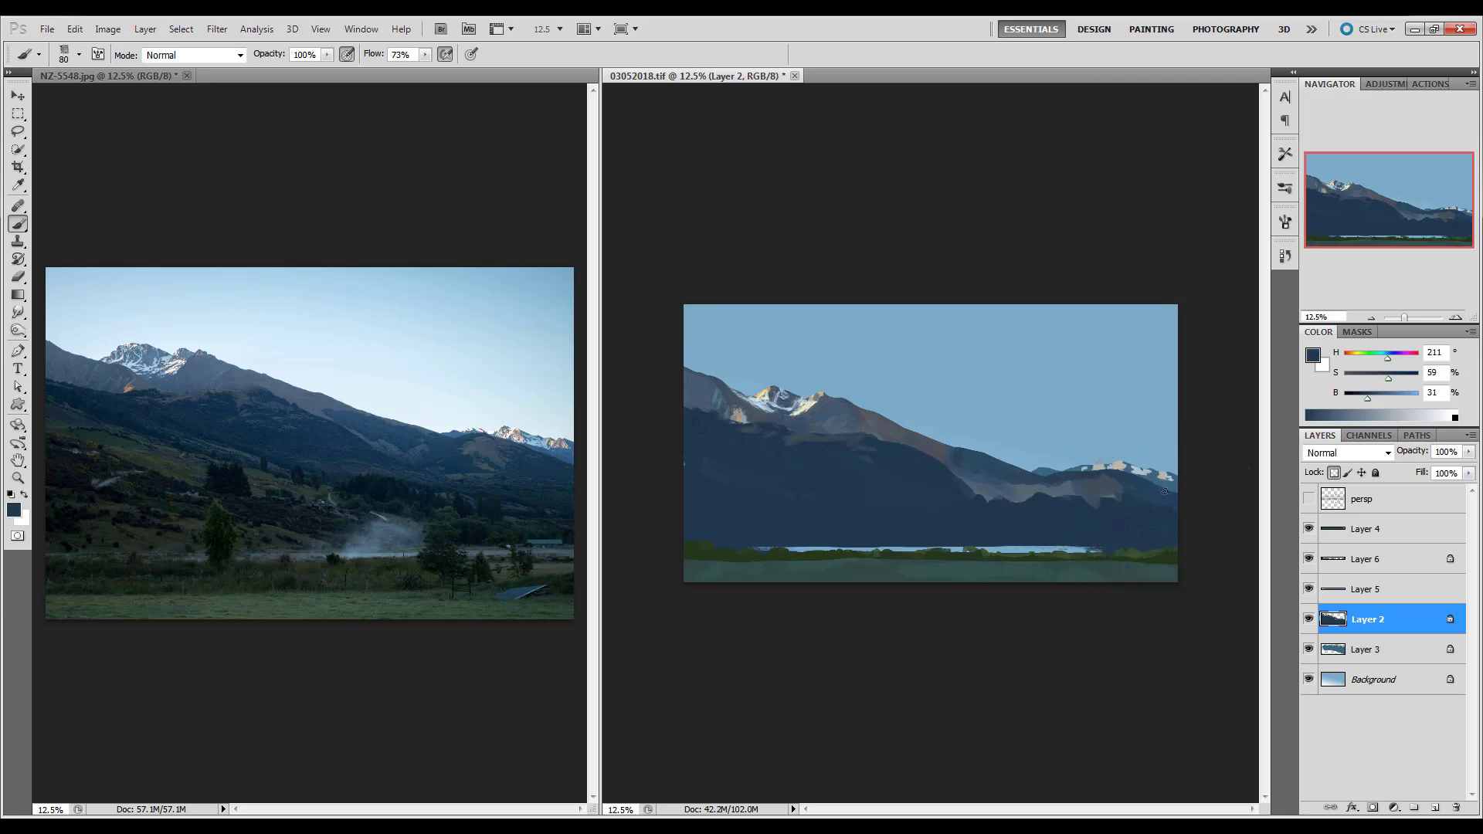
left_click(1100, 479, "alt")
key("bracketright")
key("bracketright")
key("bracketright")
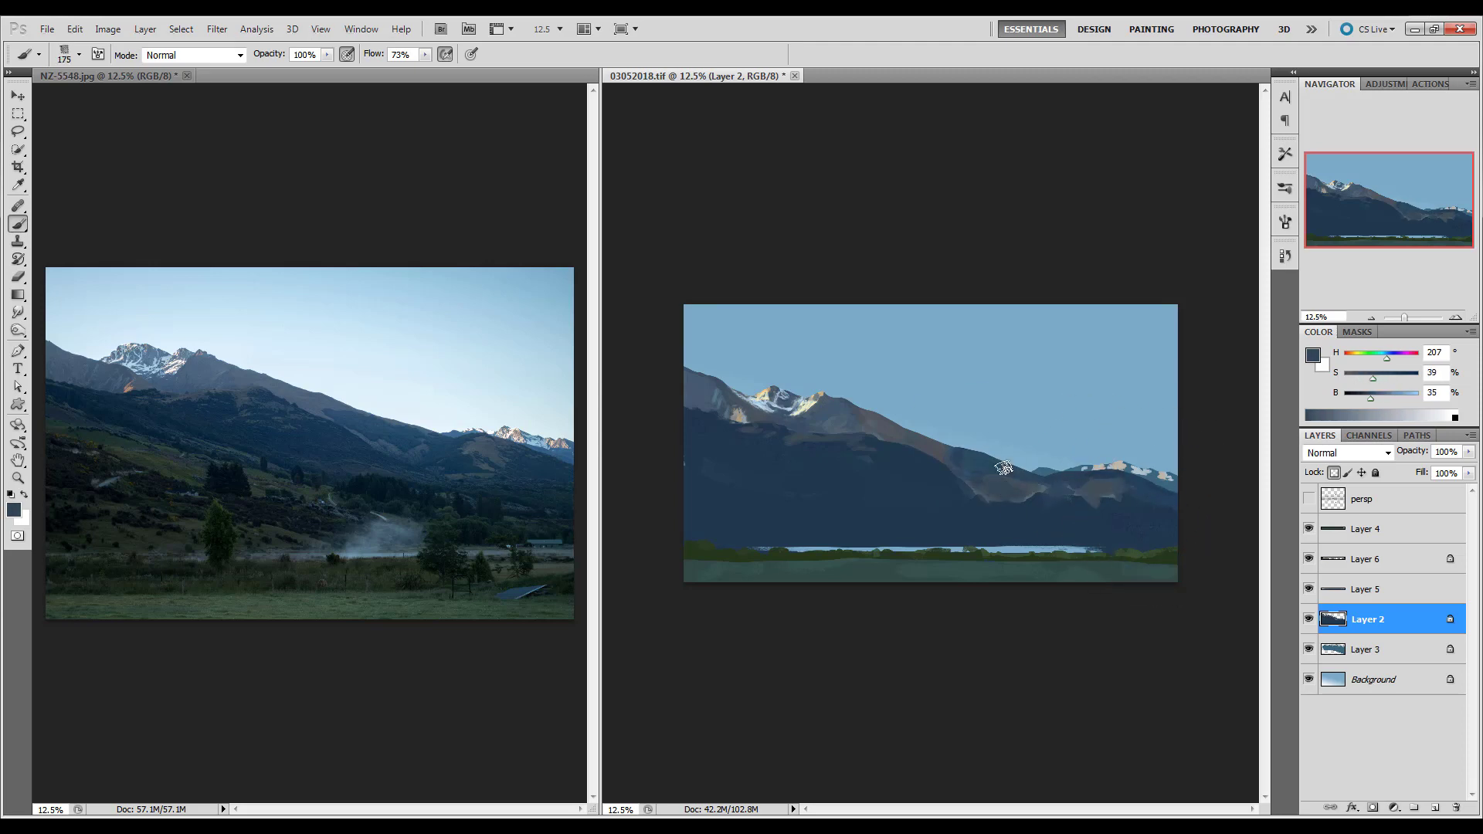
left_click(943, 457, "alt")
key("bracketleft")
Step: Mirror the painting and reference back to normal and sample a dark mountain blue
key("F2")
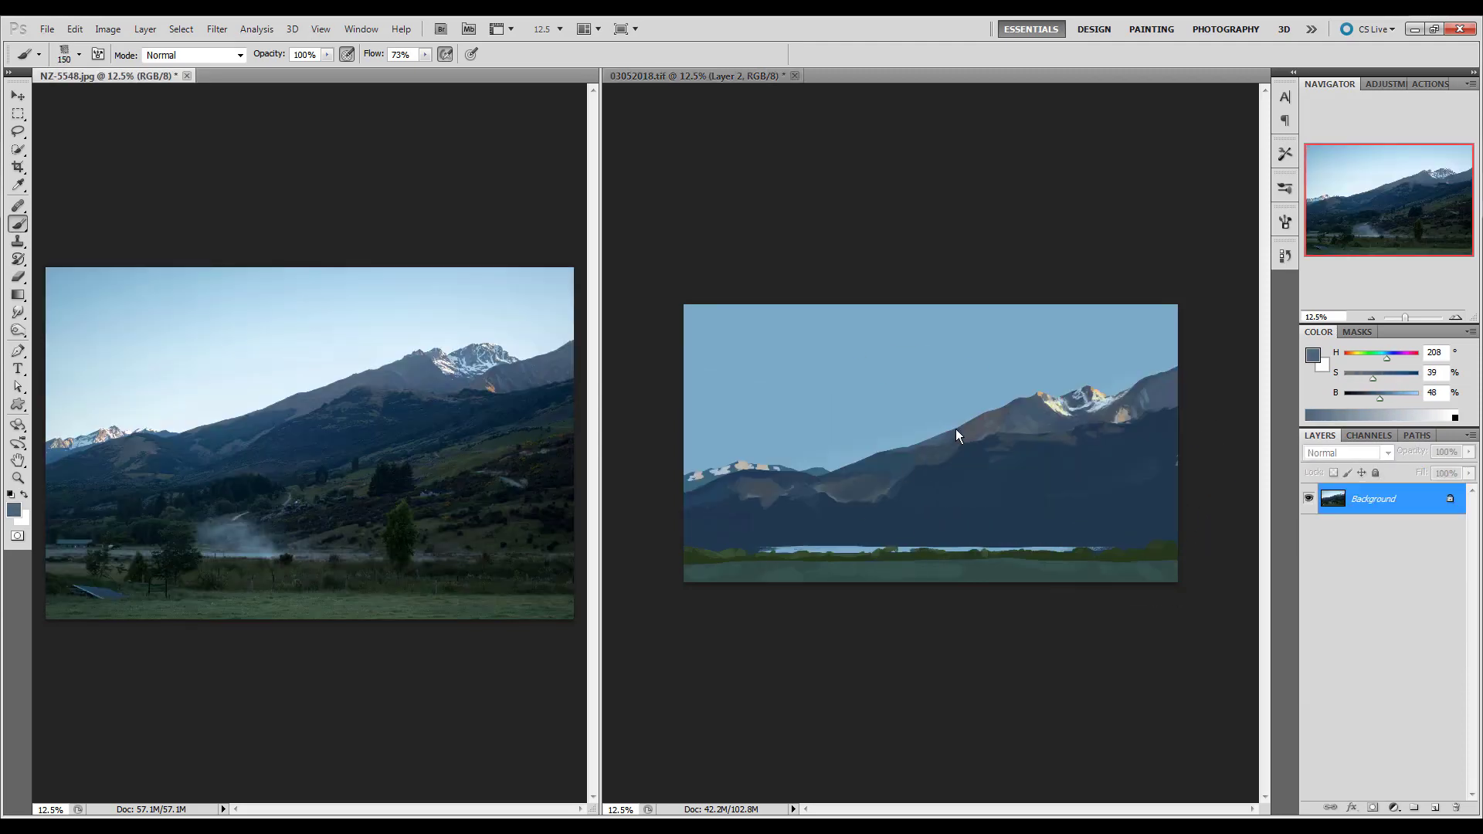
left_click(1135, 400, "alt")
key("bracketleft")
key("bracketleft")
key("bracketleft")
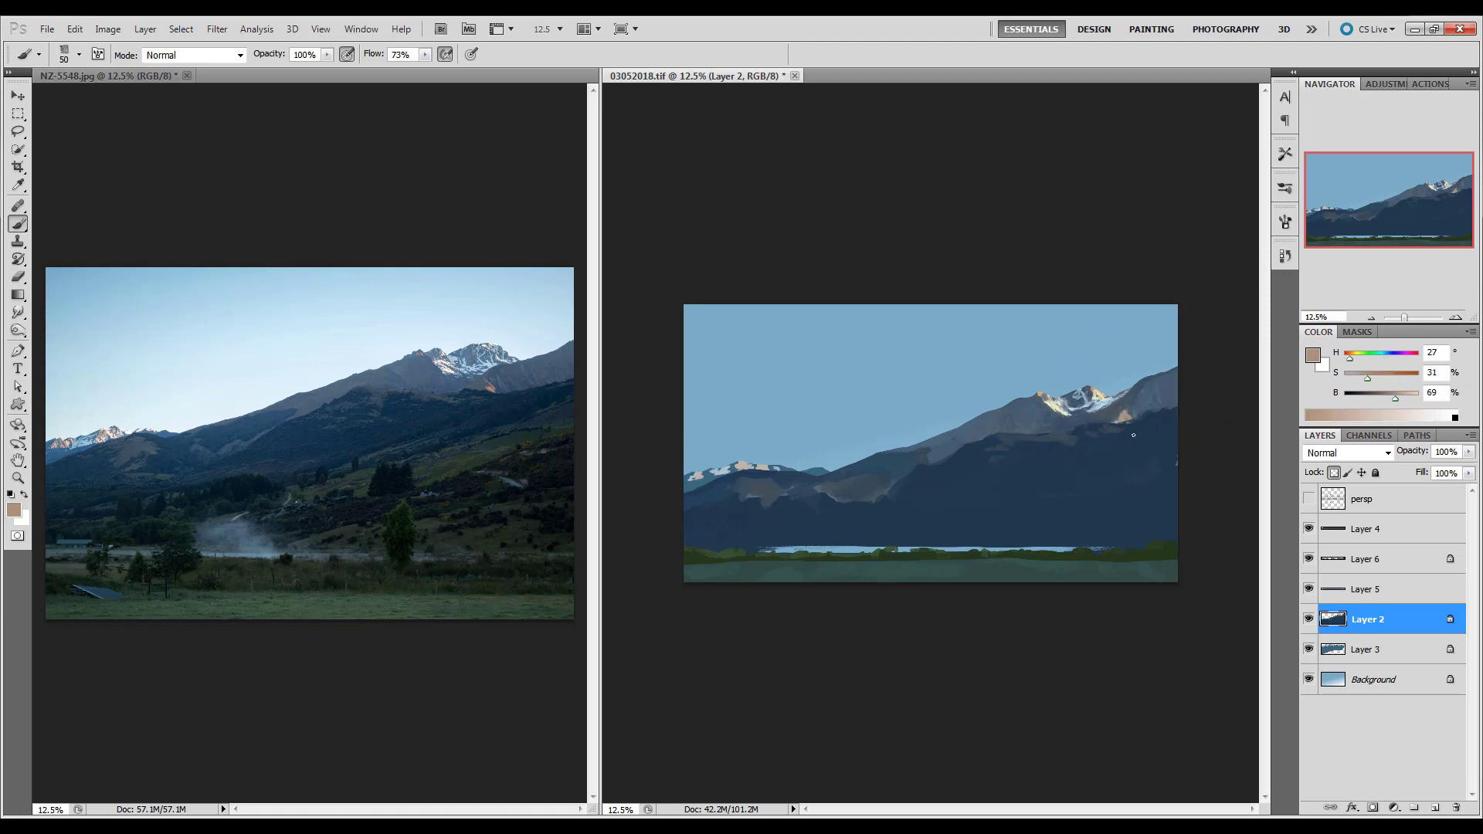
left_click(1143, 392, "alt")
key("bracketright")
key("bracketright")
Step: Paint a dark teal stroke across the right slope with a 200 brush at 25% flow
left_click(1163, 461, "alt")
key("bracketright")
key("bracketright")
key("bracketright")
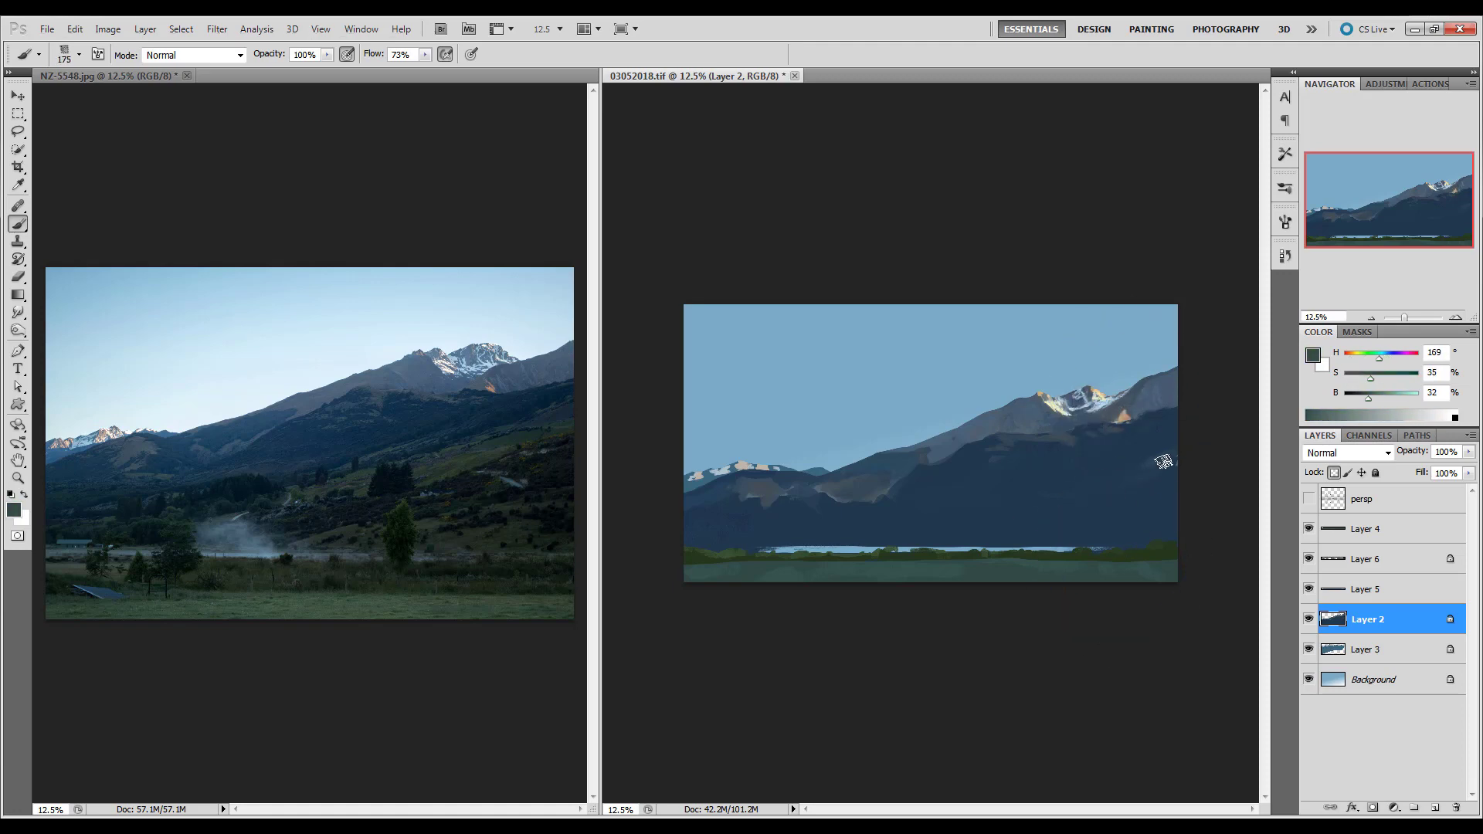
key("bracketright")
key("bracketright")
key("bracketright")
key("shift+2")
key("shift+5")
left_click_drag(1124, 469, 967, 516)
Step: Sample dark blues and greens, undo to compare the last stroke, and enlarge the brush to 300
left_click(1125, 471, "alt")
left_click(1049, 523, "alt")
key("bracketright")
key("bracketright")
key("bracketright")
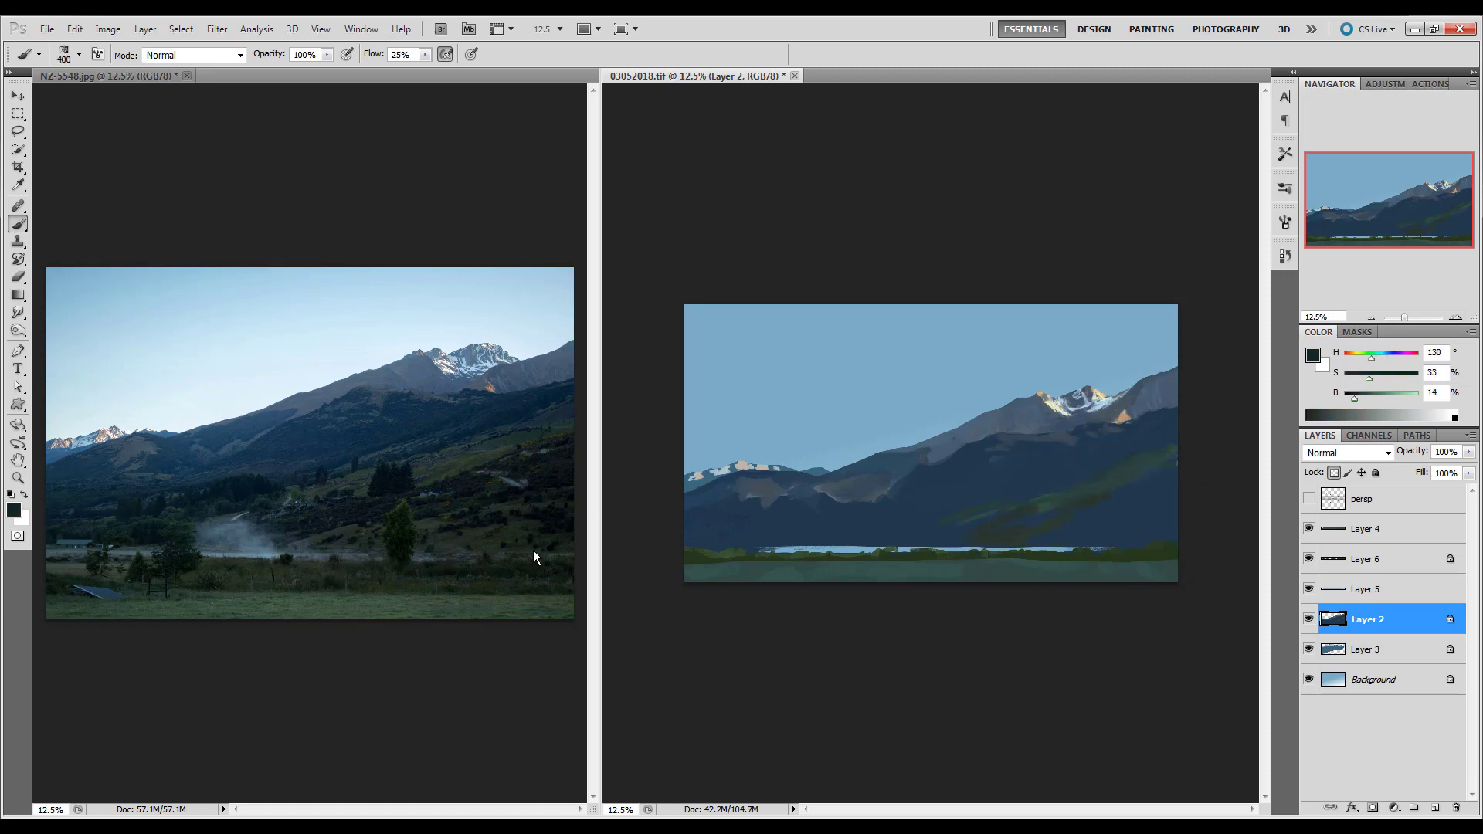
key("ctrl+z")
left_click(744, 487, "alt")
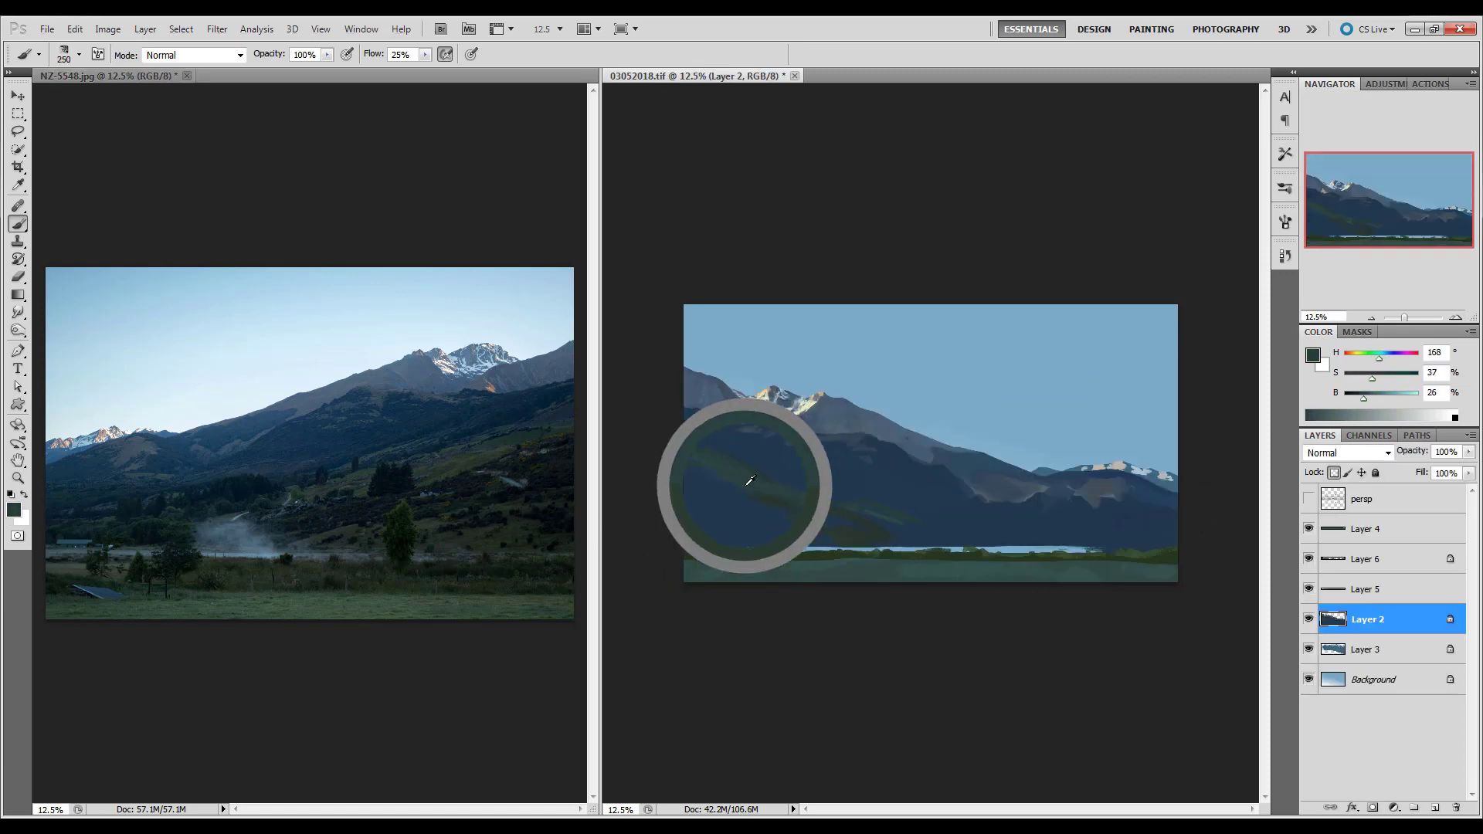
key("bracketright")
key("ctrl+z")
left_click(1124, 513, "alt")
key("bracketright")
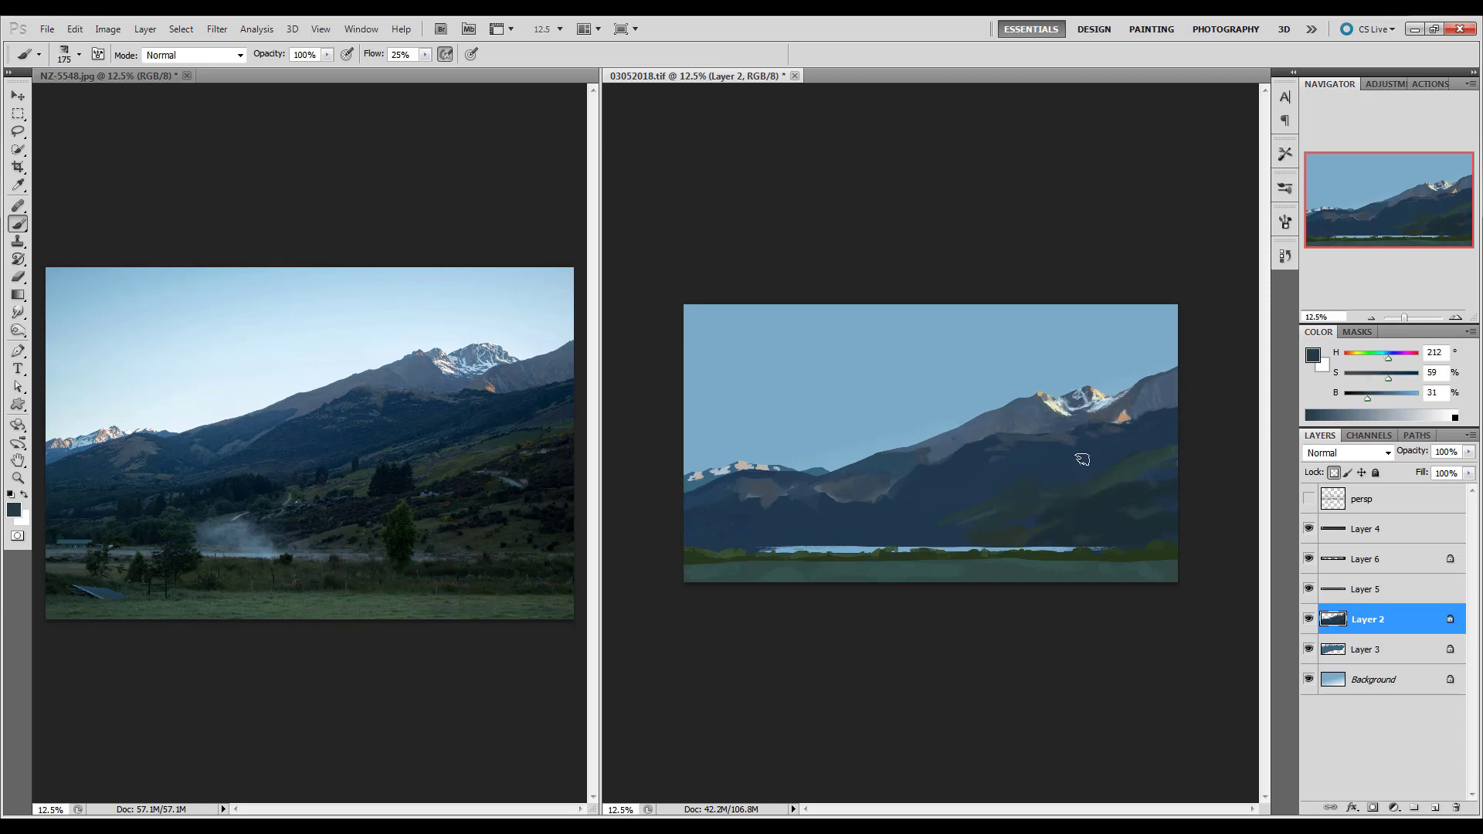
Step: Shift the colour toward teal and paint darker strokes on the left slopes with a 100 brush
left_click(1029, 479, "alt")
left_click(1046, 456, "alt")
key("bracketleft")
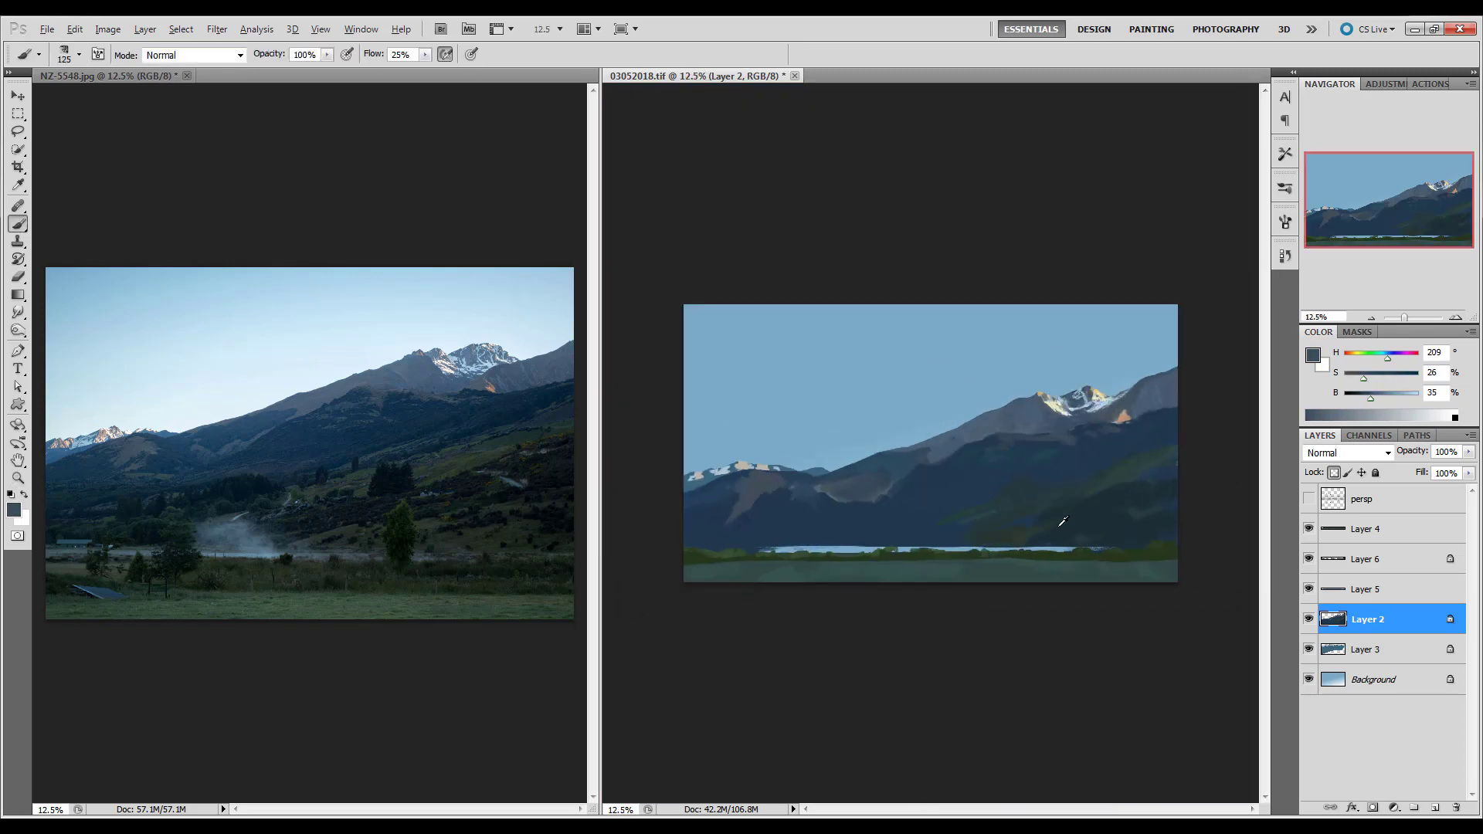
left_click(766, 518, "alt")
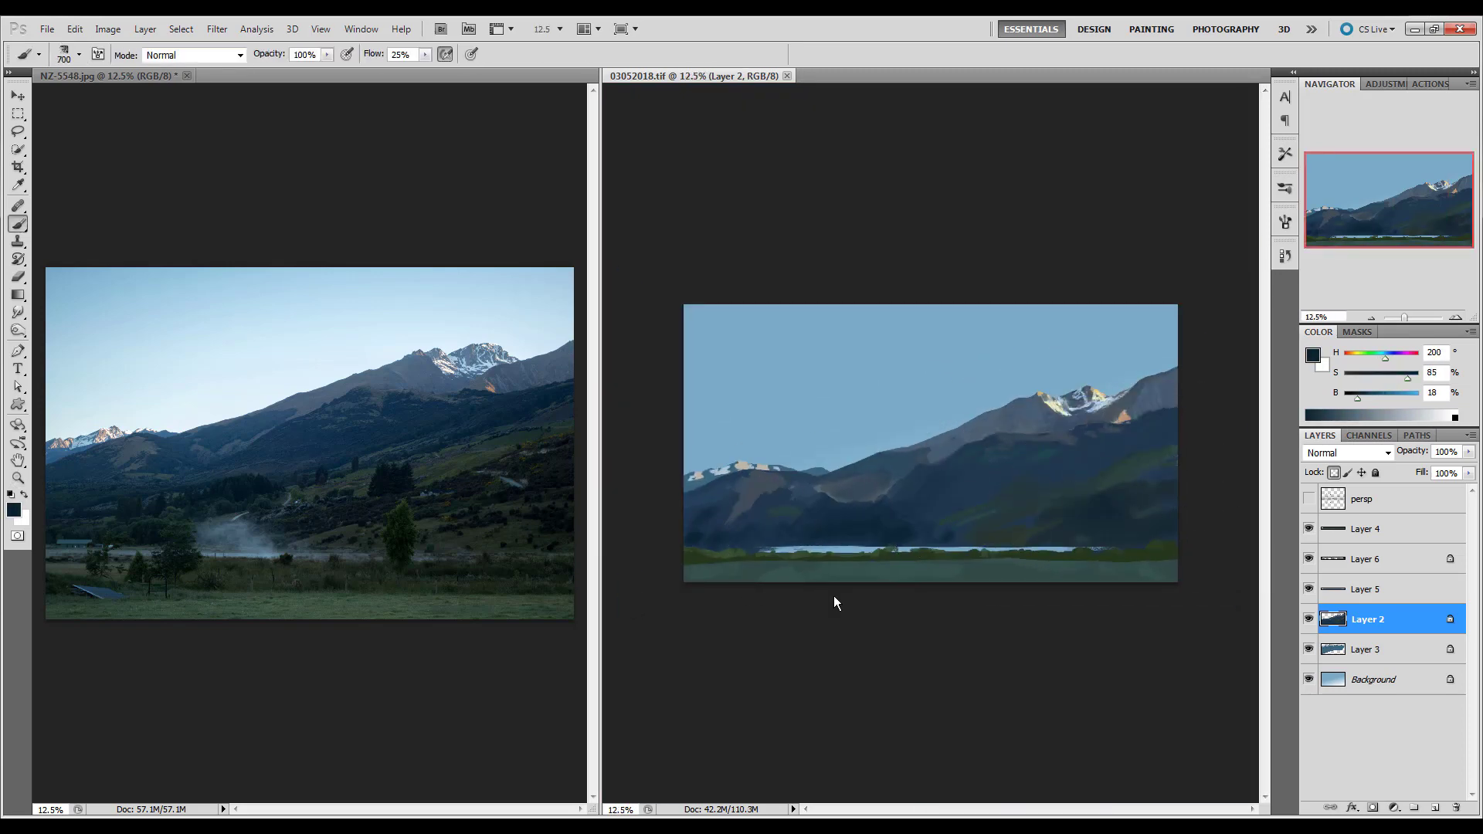
left_click(860, 445, "alt")
left_click_drag(860, 448, 876, 488)
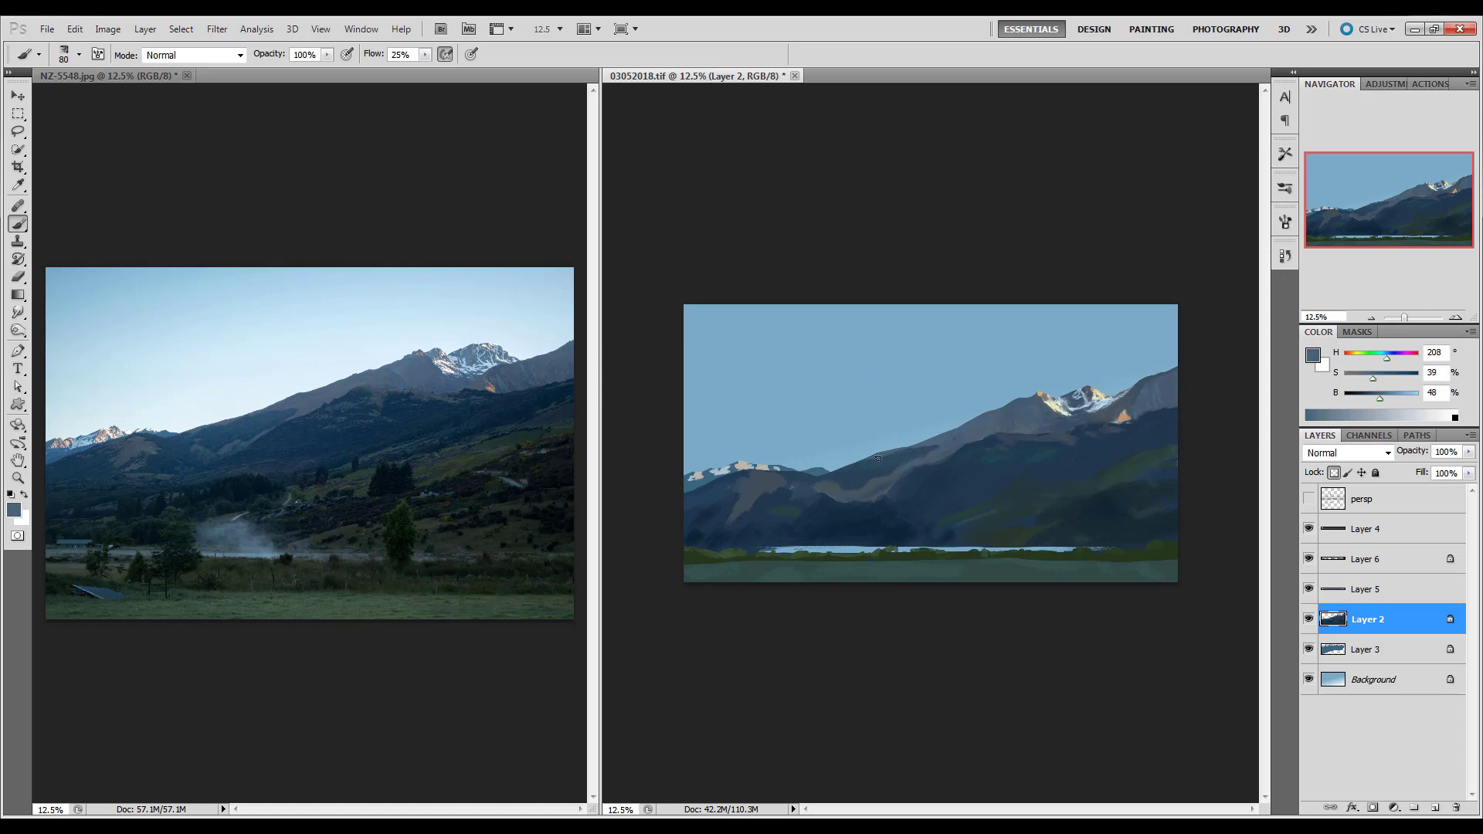
Step: Sample deep mountain blues and paint dark strokes over the left mountain, ending on Layer 3
left_click(824, 488, "alt")
key("bracketleft")
left_click(795, 450, "alt")
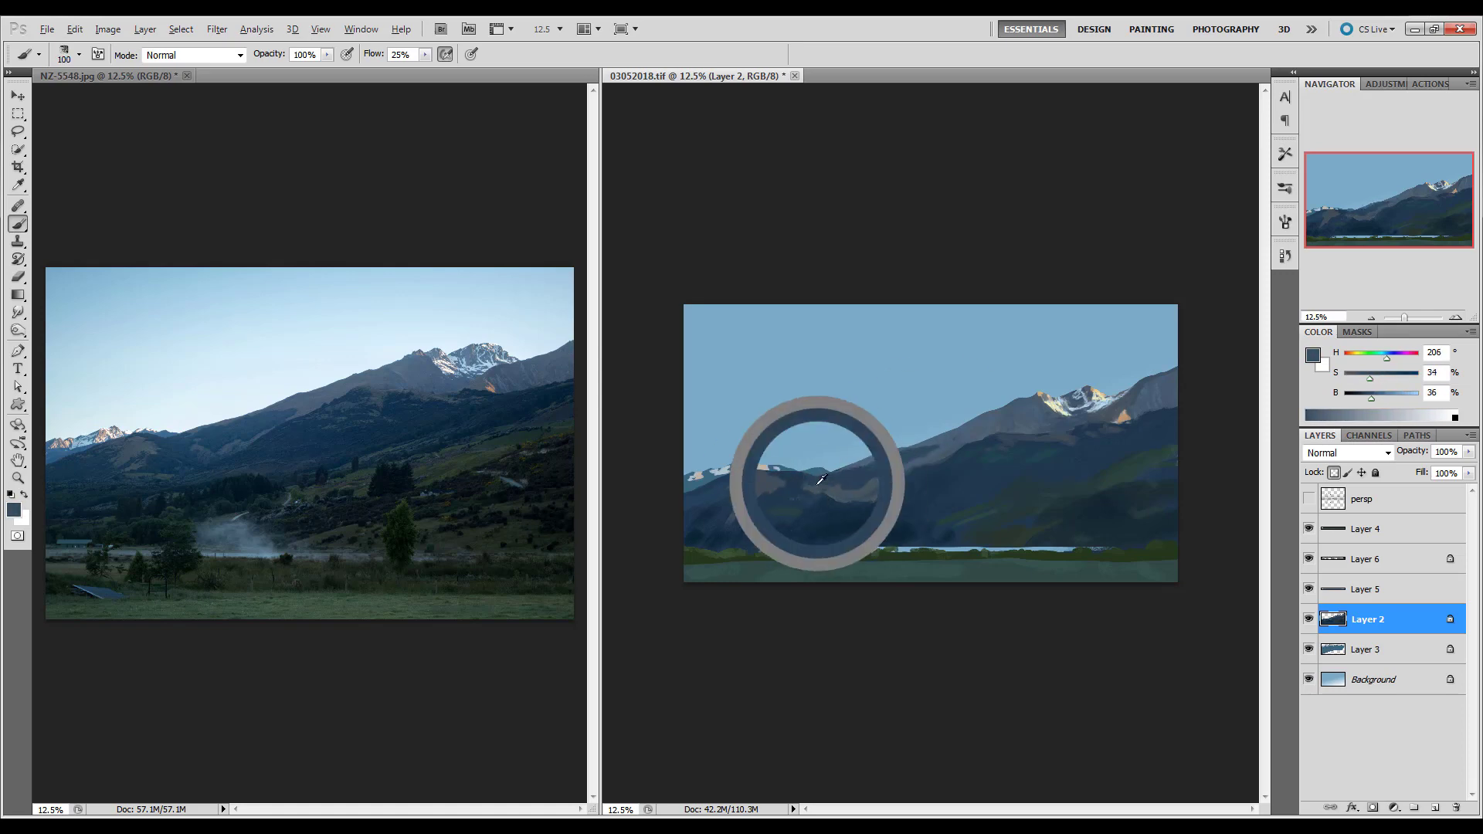
key("bracketright")
key("bracketright")
left_click(766, 484, "alt")
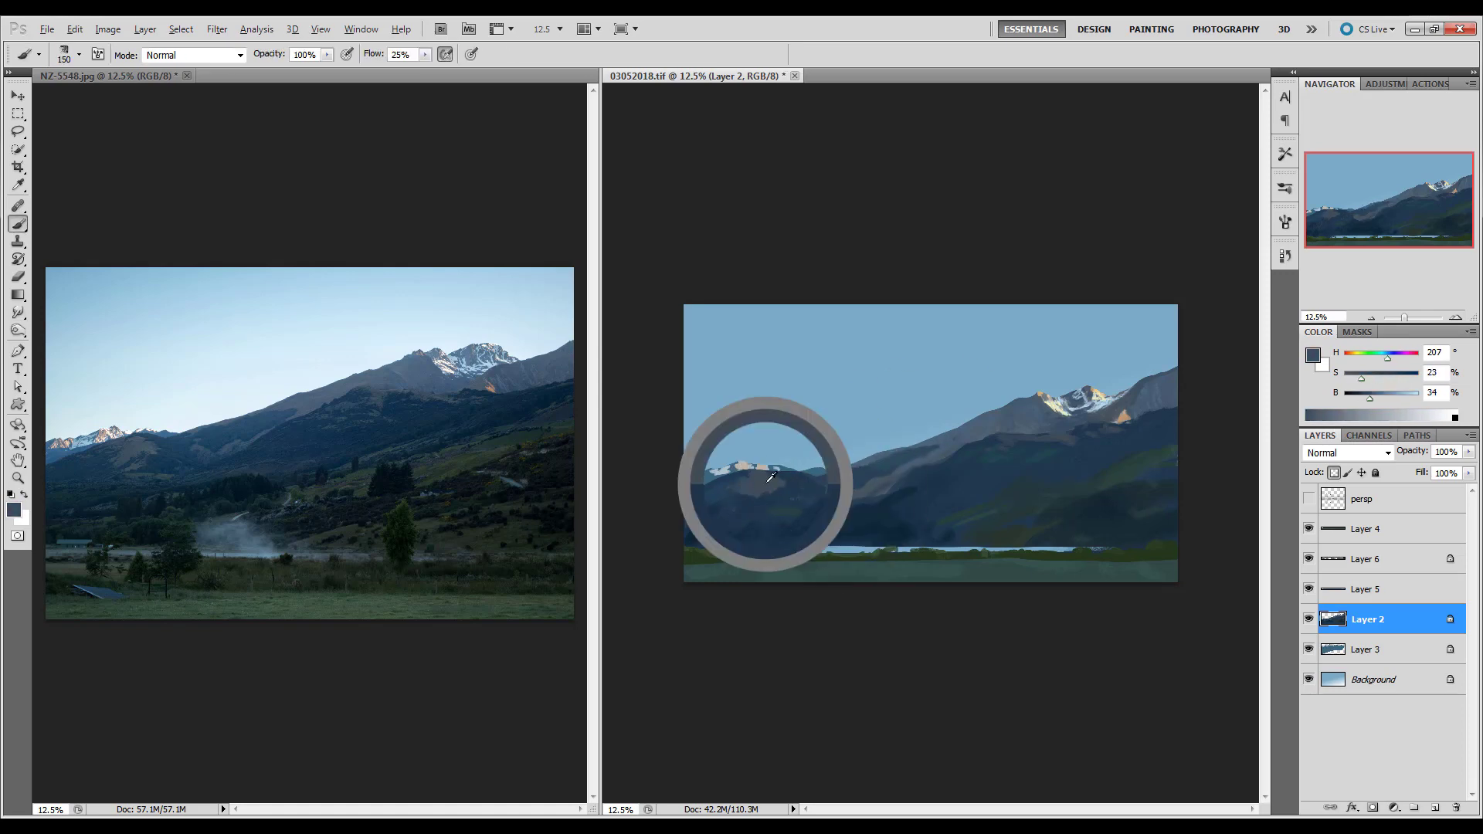
left_click_drag(759, 487, 692, 530)
left_click(726, 527, "alt")
left_click(767, 518, "alt")
key("bracketright")
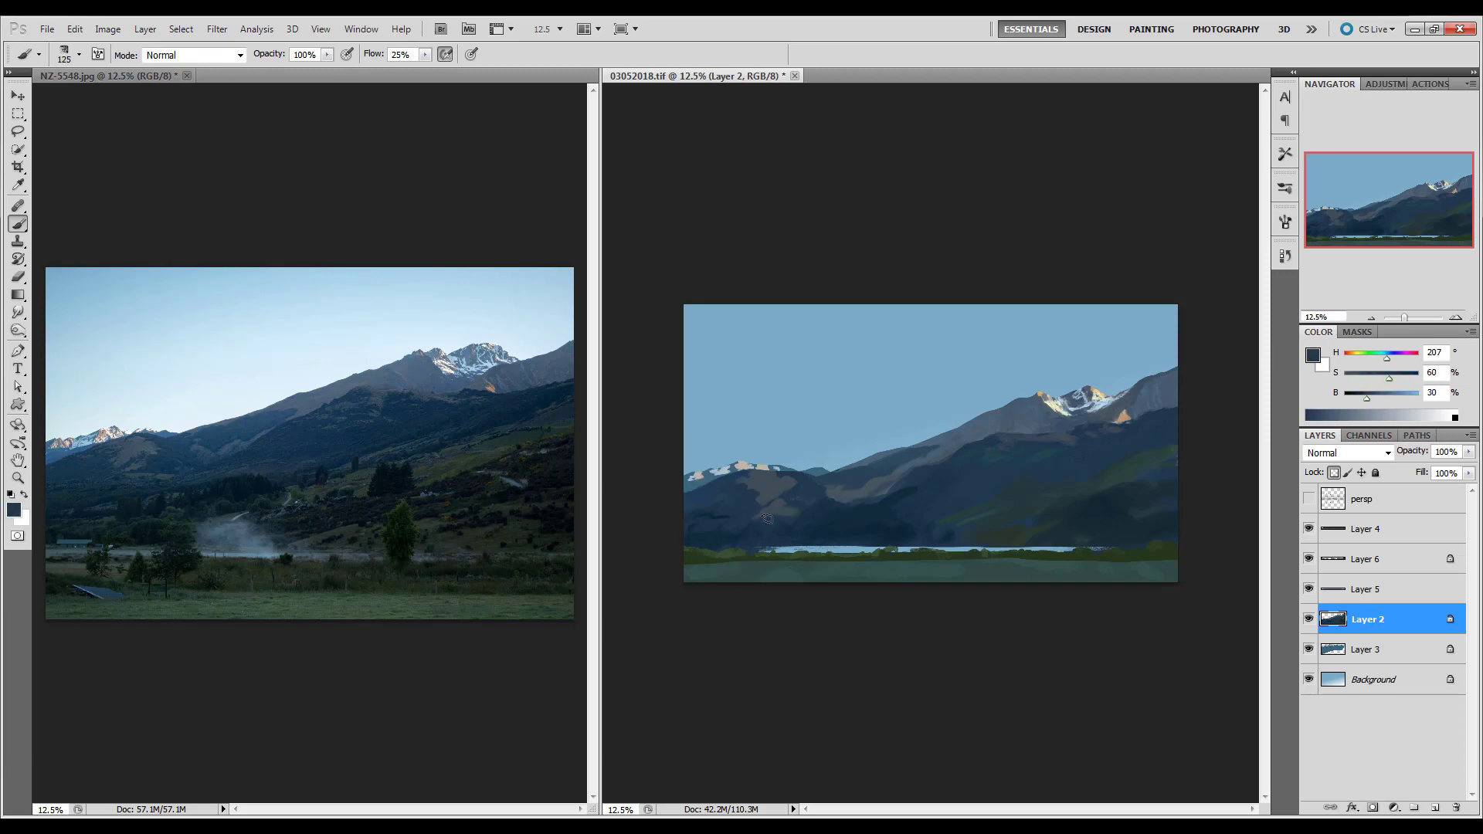
key("alt+bracketleft")
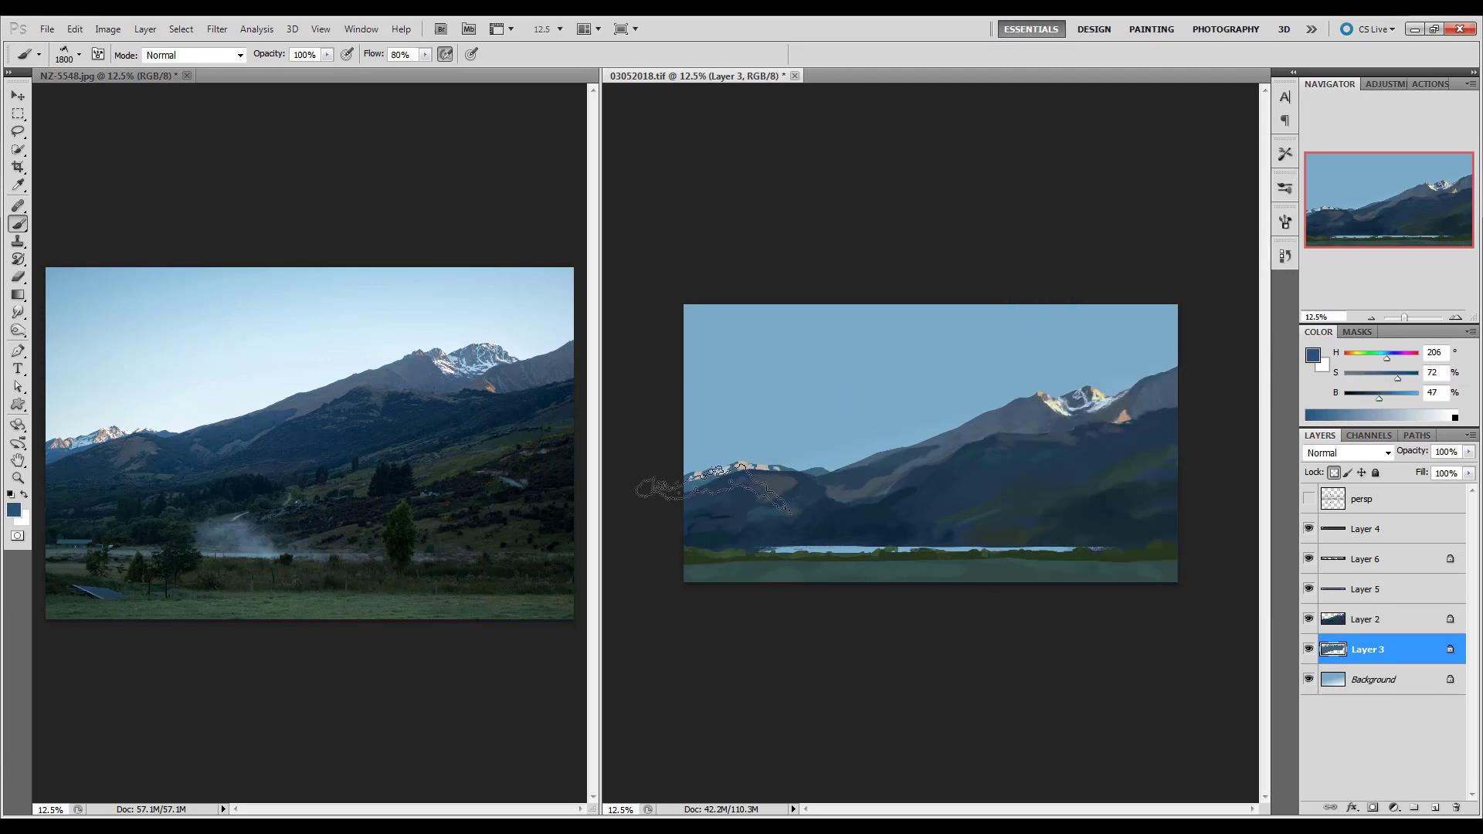
Step: On Layer 5, paint pale blue mist strokes above the lake with a 250 brush at 25% flow
key("bracketleft")
key("bracketleft")
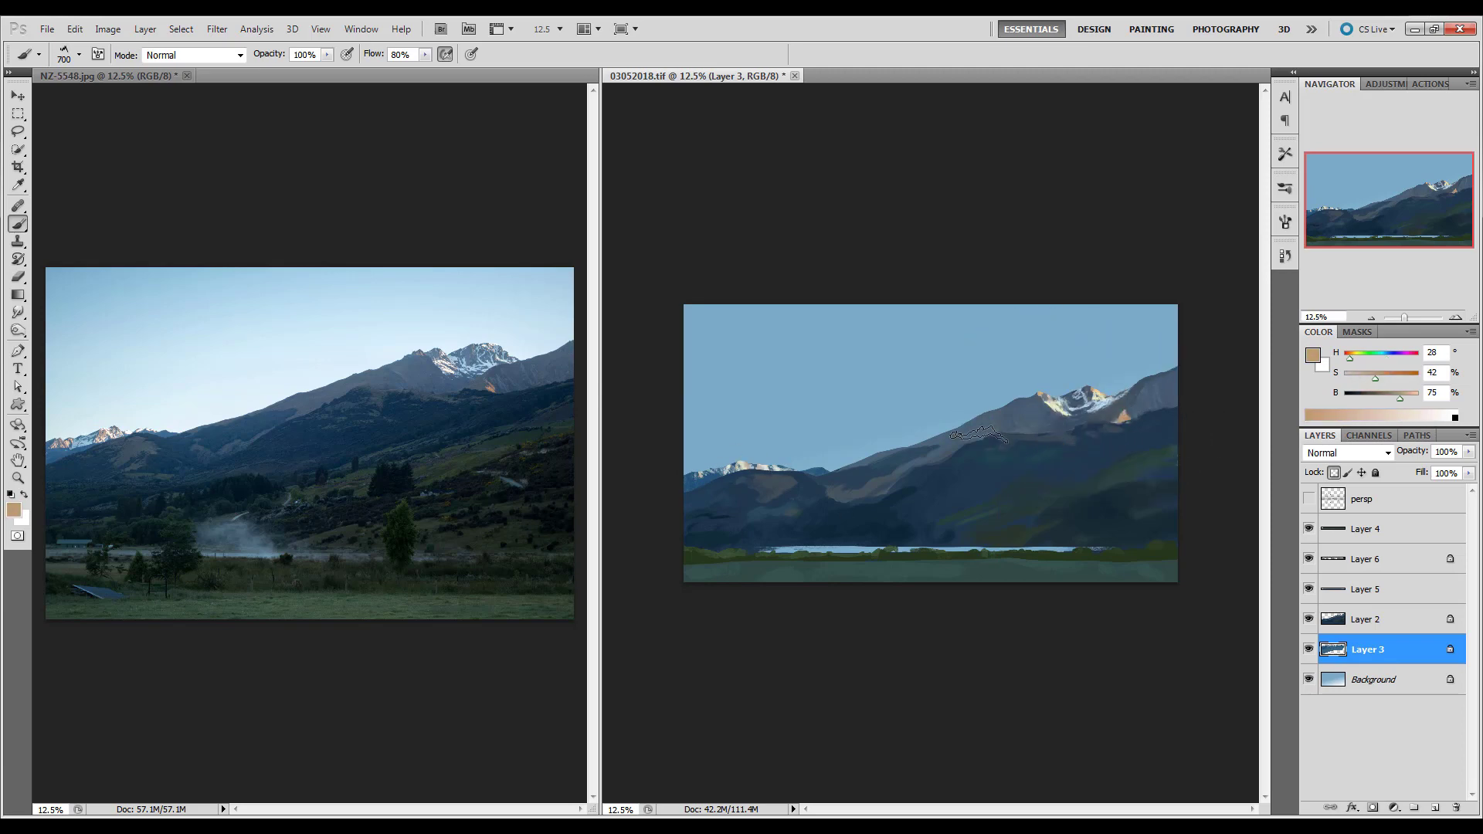
left_click(737, 467, "alt")
key("alt+bracketright")
key("alt+bracketright")
left_click(888, 548, "alt")
key("bracketleft")
key("bracketleft")
key("bracketleft")
key("shift+2")
key("shift+5")
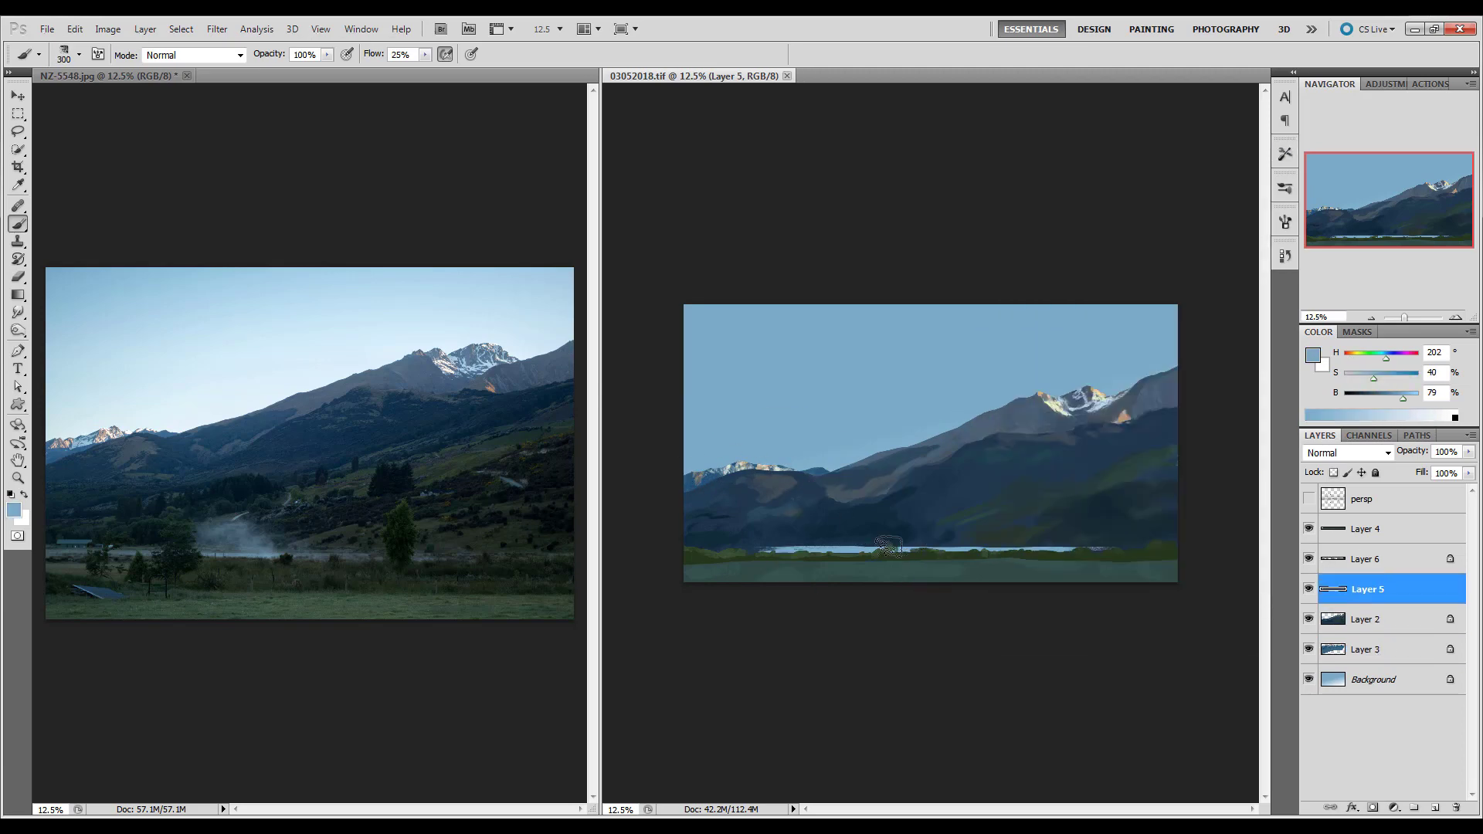
left_click_drag(903, 556, 807, 510)
Step: Soften the mist with the Smudge tool preset, then return to the Brush on Layer 2
left_click(1285, 154)
left_click(1066, 222)
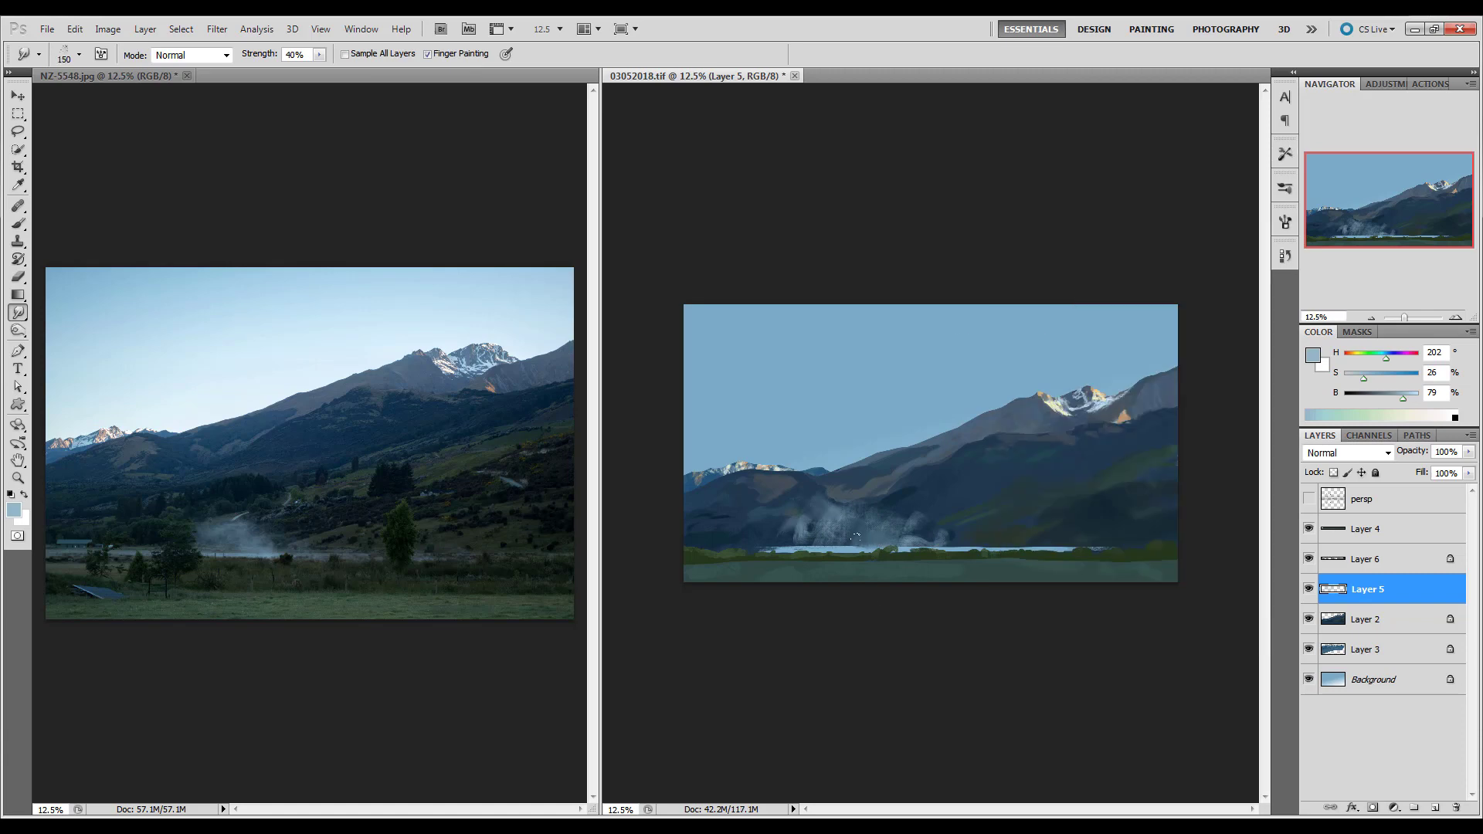
key("b")
key("alt+bracketleft")
left_click(1024, 435, "alt")
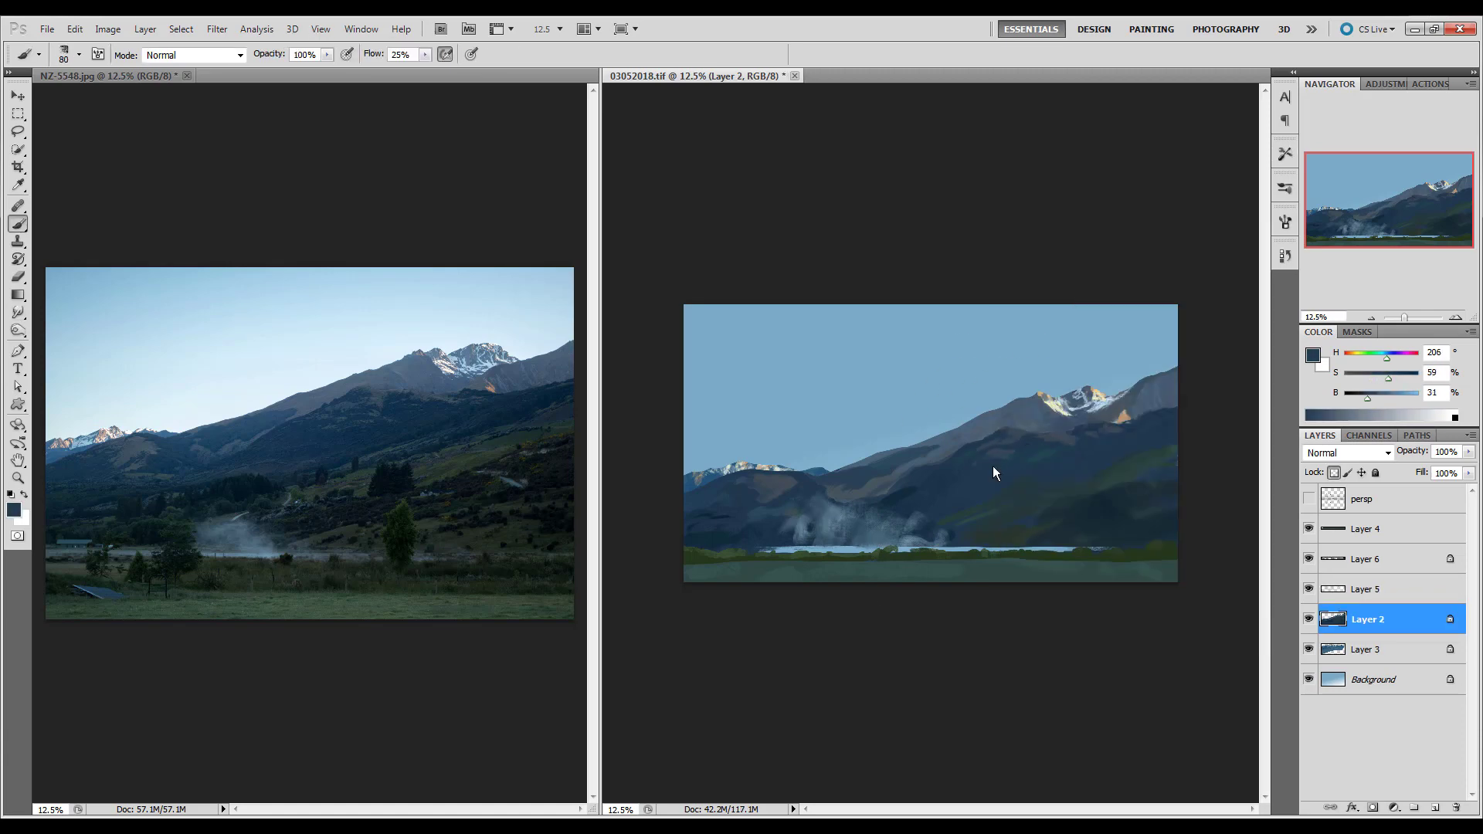
Step: Hide the Layer 5 mist and sample dark mountain blues, resizing the brush
left_click(1125, 479, "alt")
key("bracketright")
key("bracketright")
key("bracketright")
left_click(1309, 589)
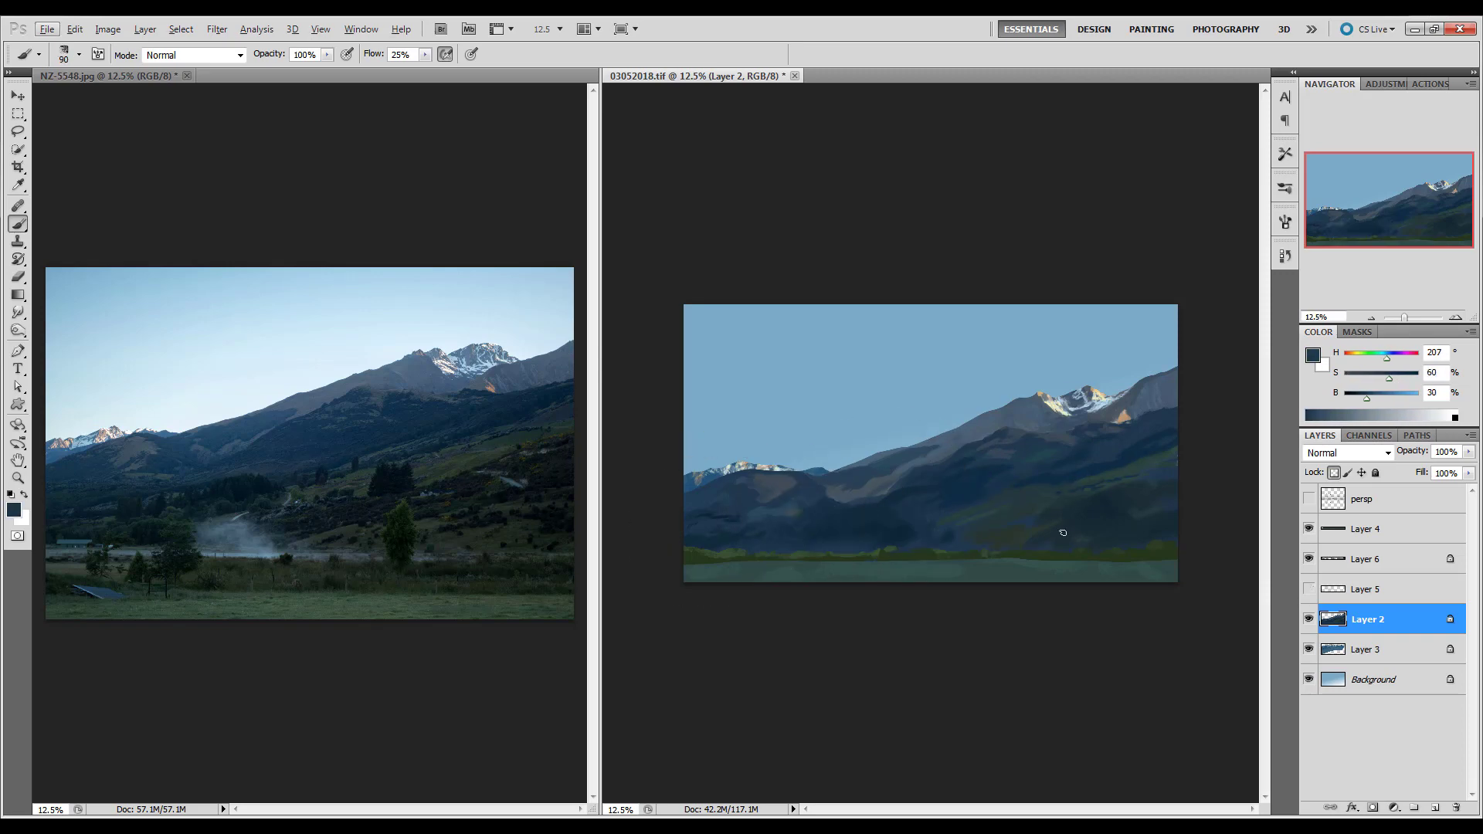
left_click(977, 507, "alt")
key("bracketright")
key("bracketright")
key("bracketright")
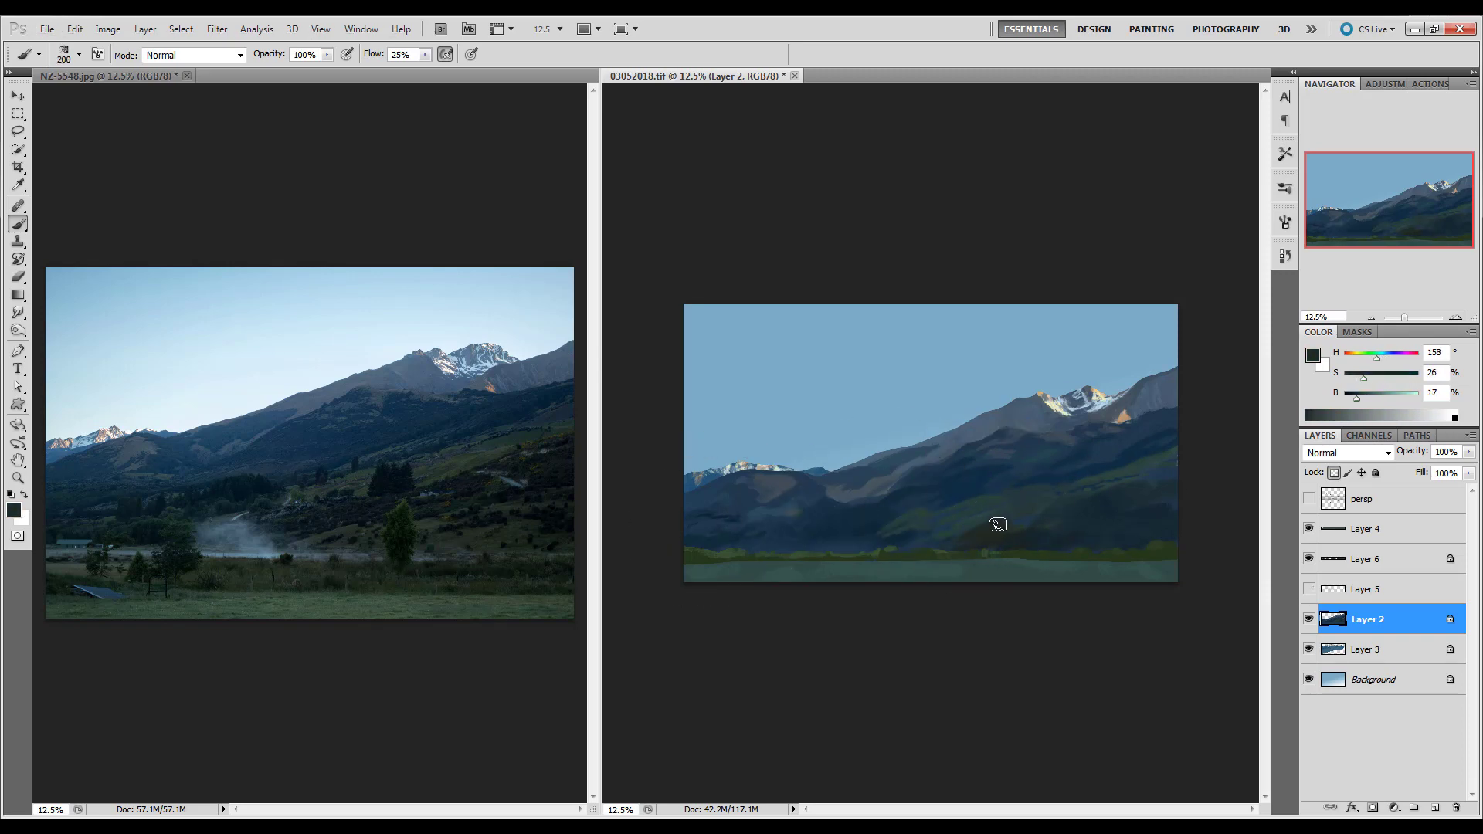
left_click(1125, 408, "alt")
key("bracketleft")
key("bracketleft")
key("bracketleft")
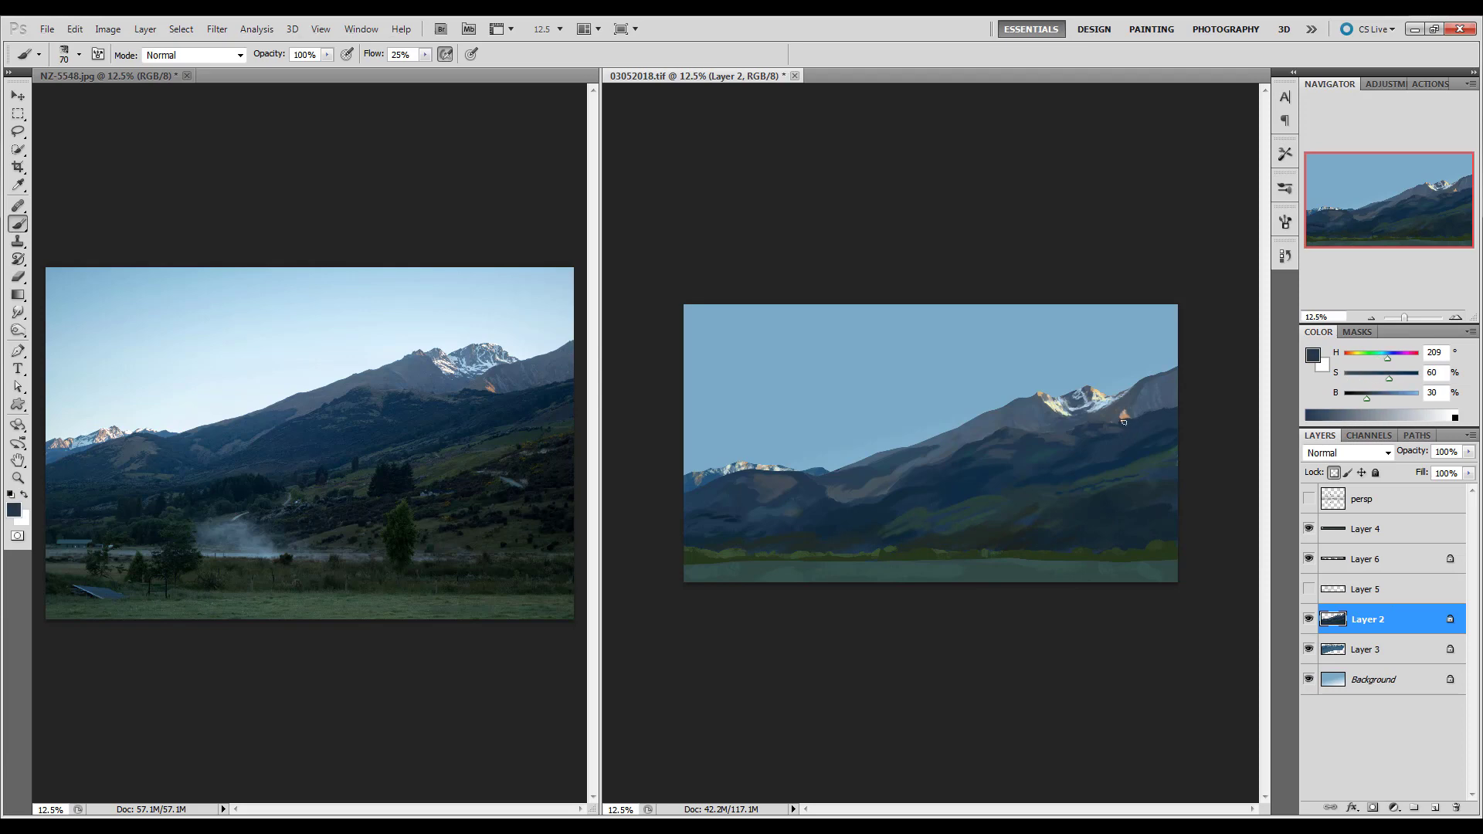
Step: Switch to airbrush at 73% flow and shade the slopes with sampled blues
key("bracketleft")
key("bracketleft")
key("bracketleft")
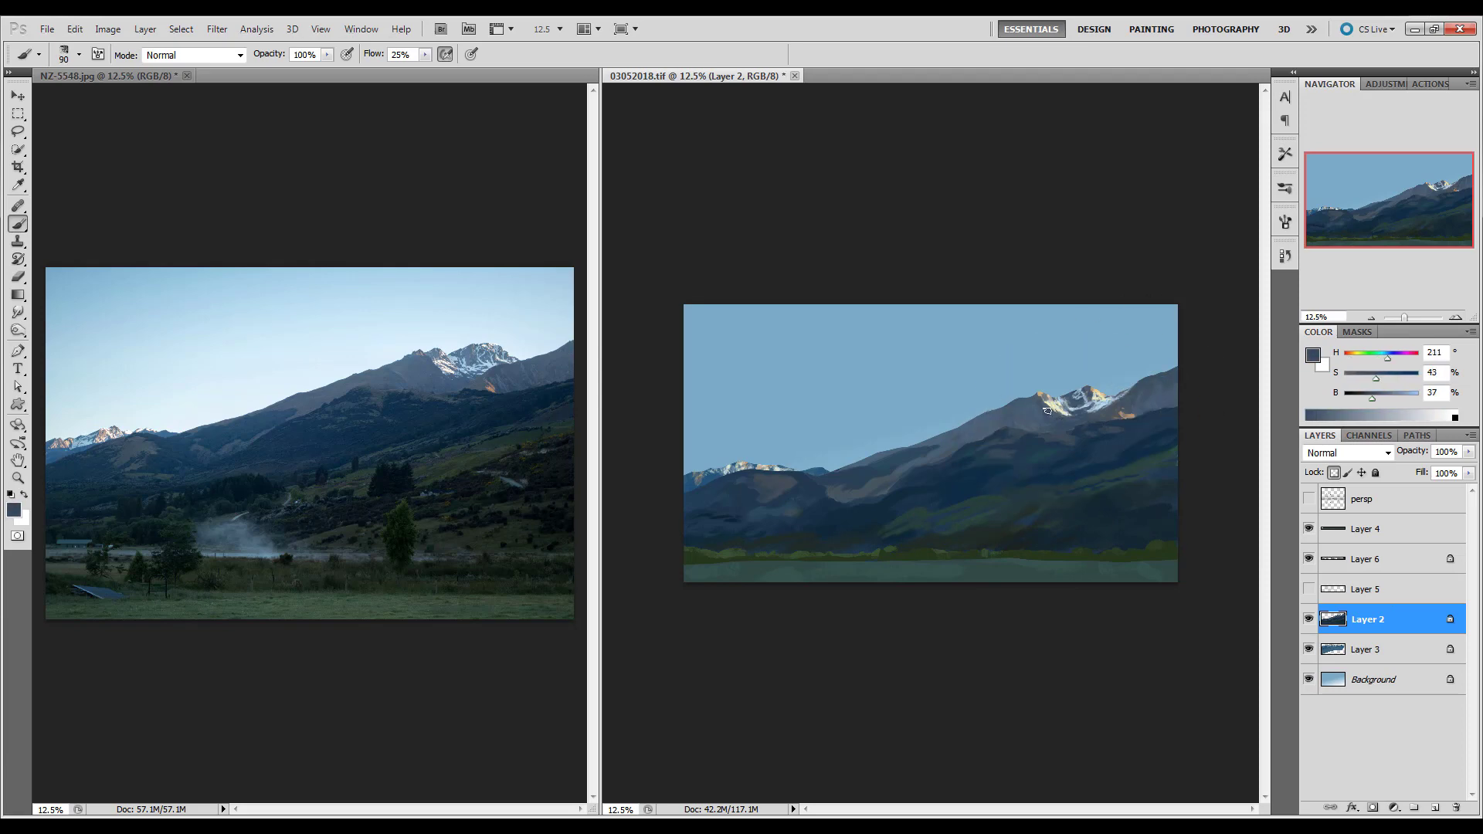
key("shift+alt+p")
left_click(983, 404, "alt")
key("7")
key("3")
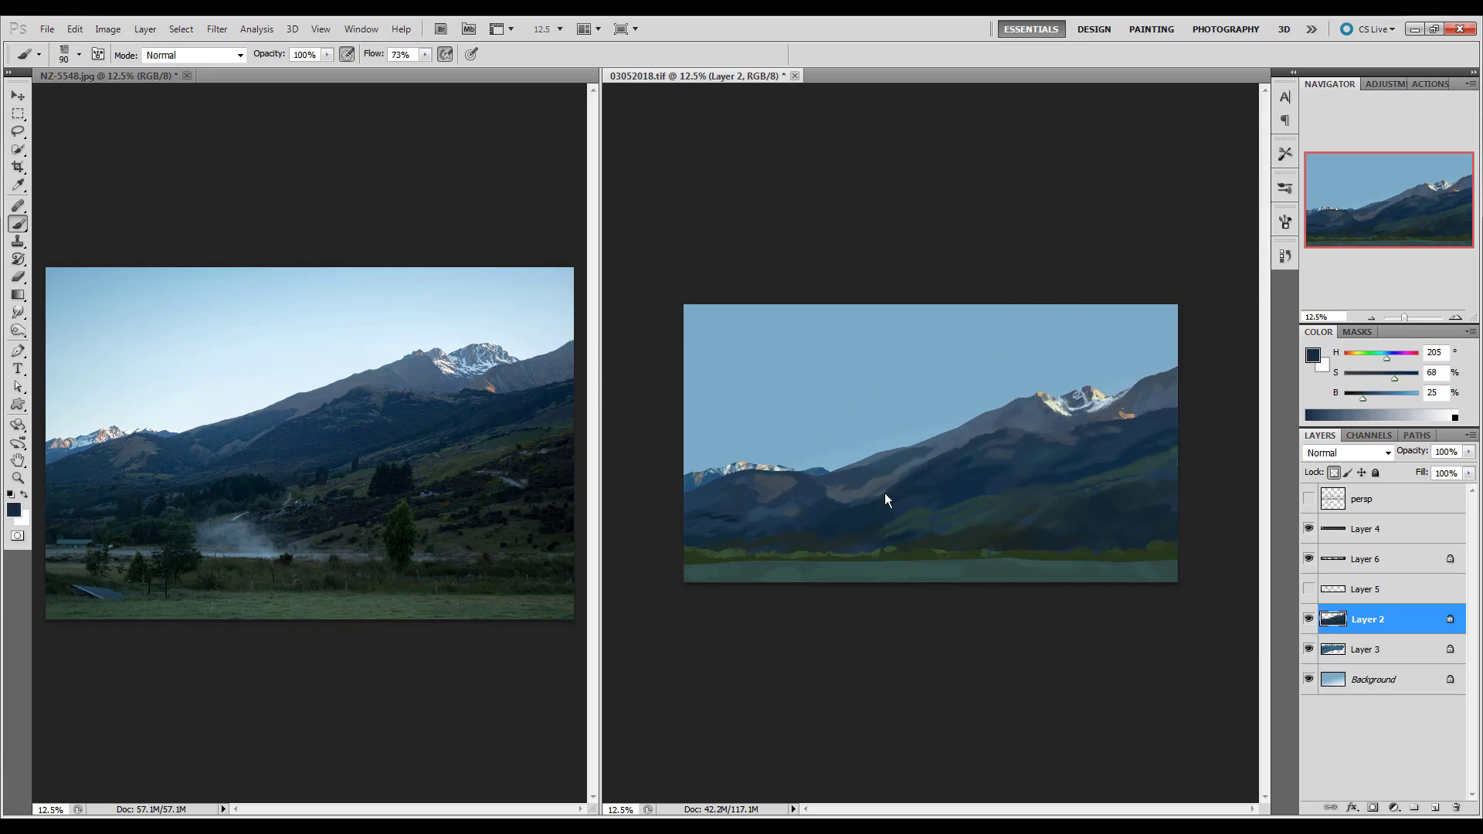
left_click(883, 506, "alt")
key("bracketleft")
key("bracketleft")
key("bracketleft")
Step: Deepen the slopes with mid and dark sampled blues and save the painting
left_click(793, 475, "alt")
left_click(741, 495, "alt")
key("bracketleft")
key("bracketleft")
left_click(834, 516, "alt")
left_click(849, 539, "alt")
key("ctrl+s")
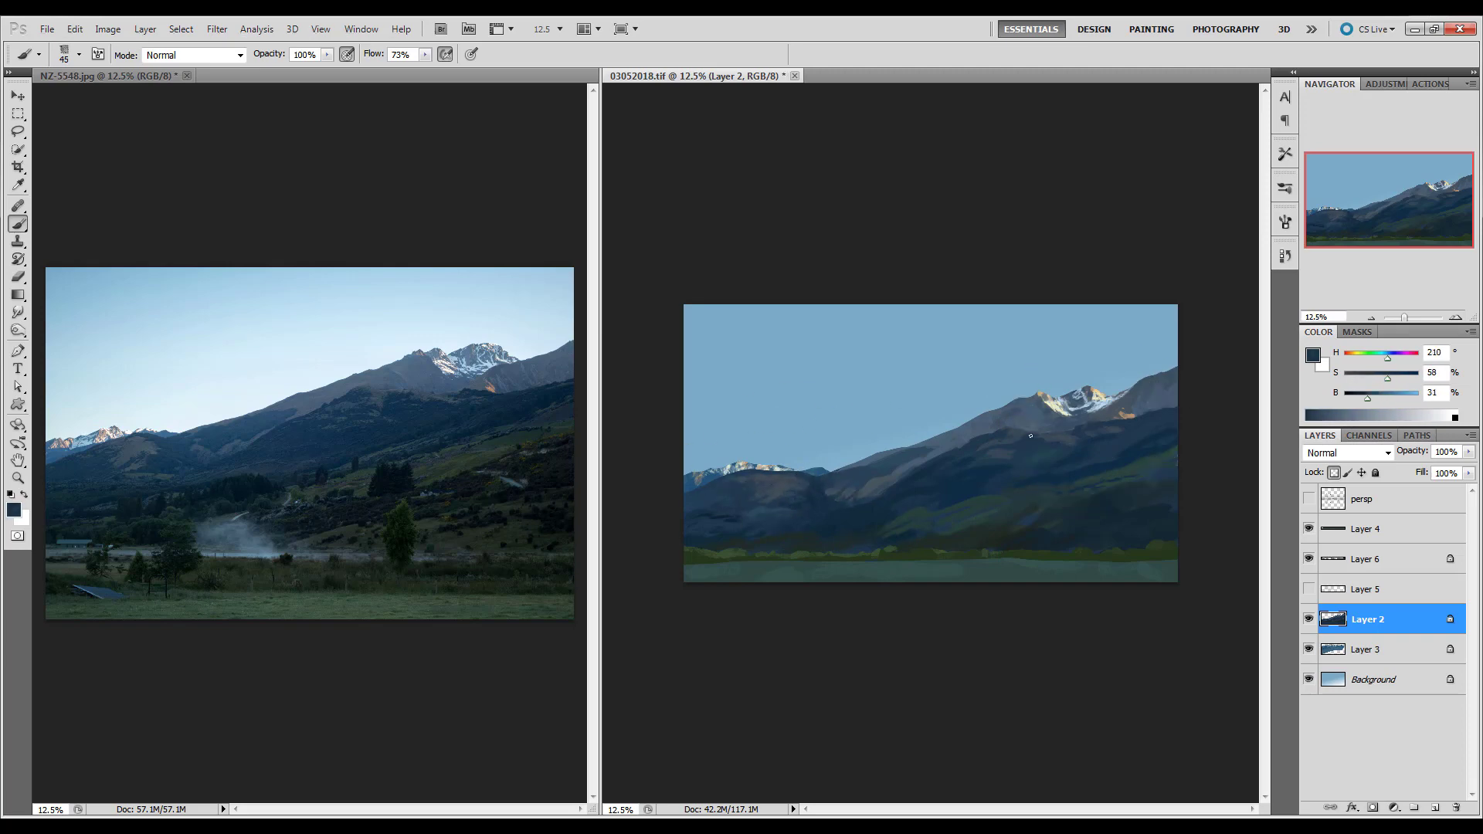
Step: Add greenish and dark blue-green tones to the slopes and show the Layer 5 mist
key("bracketleft")
left_click(1077, 479, "alt")
key("bracketright")
left_click(926, 547, "alt")
left_click(685, 487, "alt")
left_click(1308, 588)
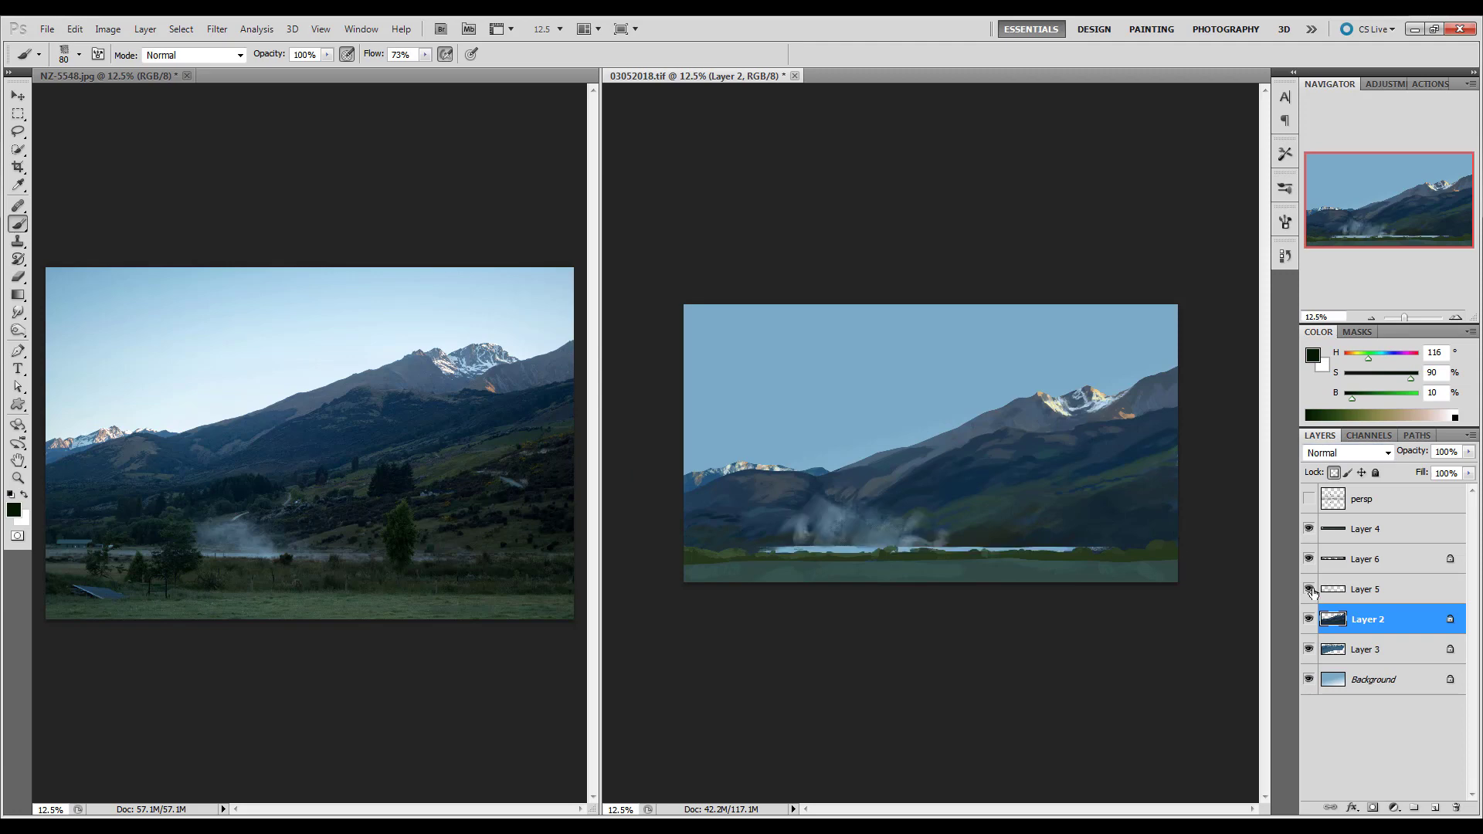
Step: Paint near-black strokes on the right hillside and hide the lake mist layer
left_click(1142, 503, "alt")
left_click_drag(1142, 503, 1170, 485)
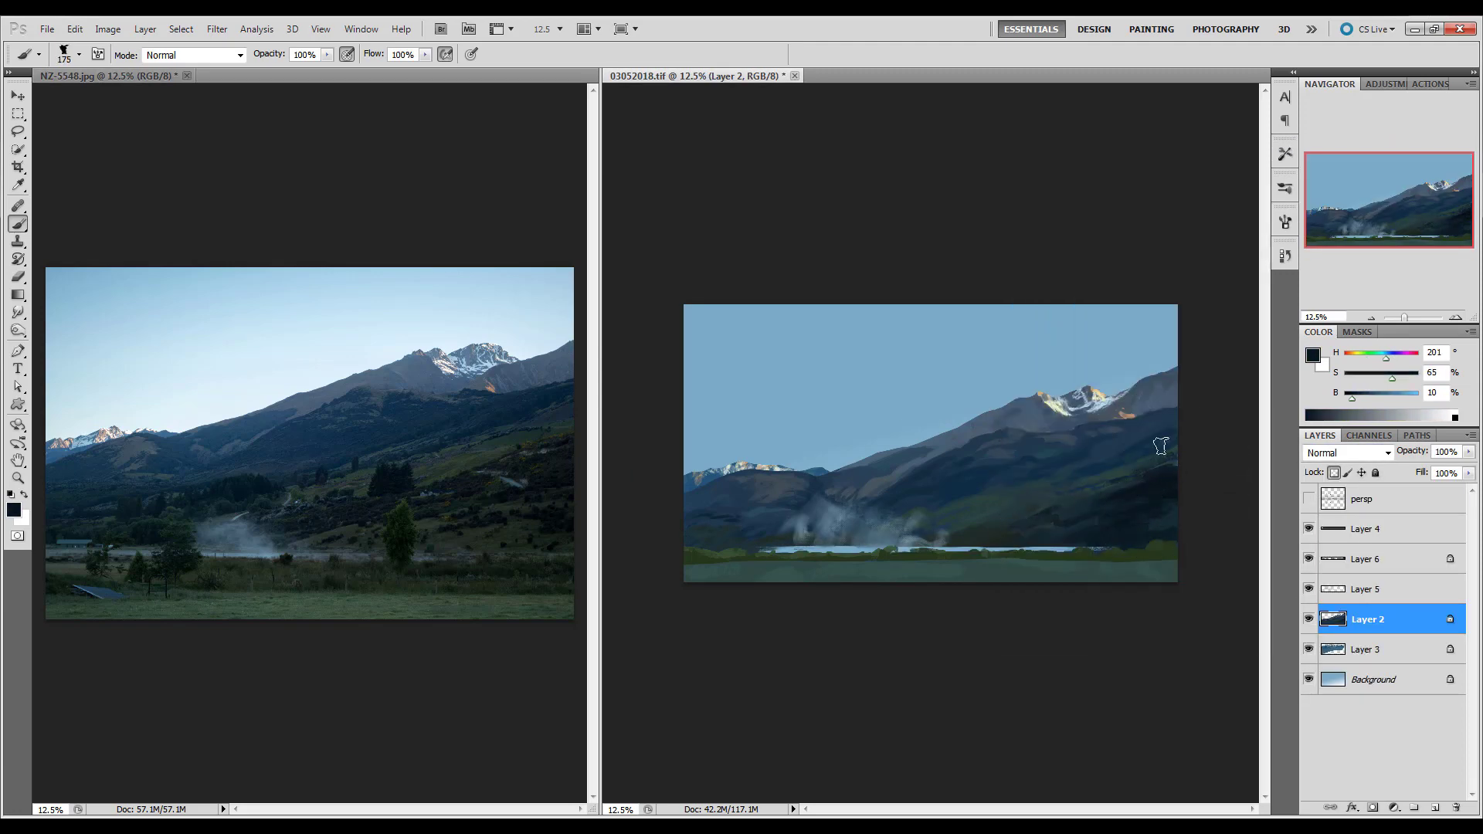
left_click(1093, 536, "alt")
left_click_drag(1130, 507, 1050, 522)
key("bracketleft")
key("bracketleft")
key("bracketleft")
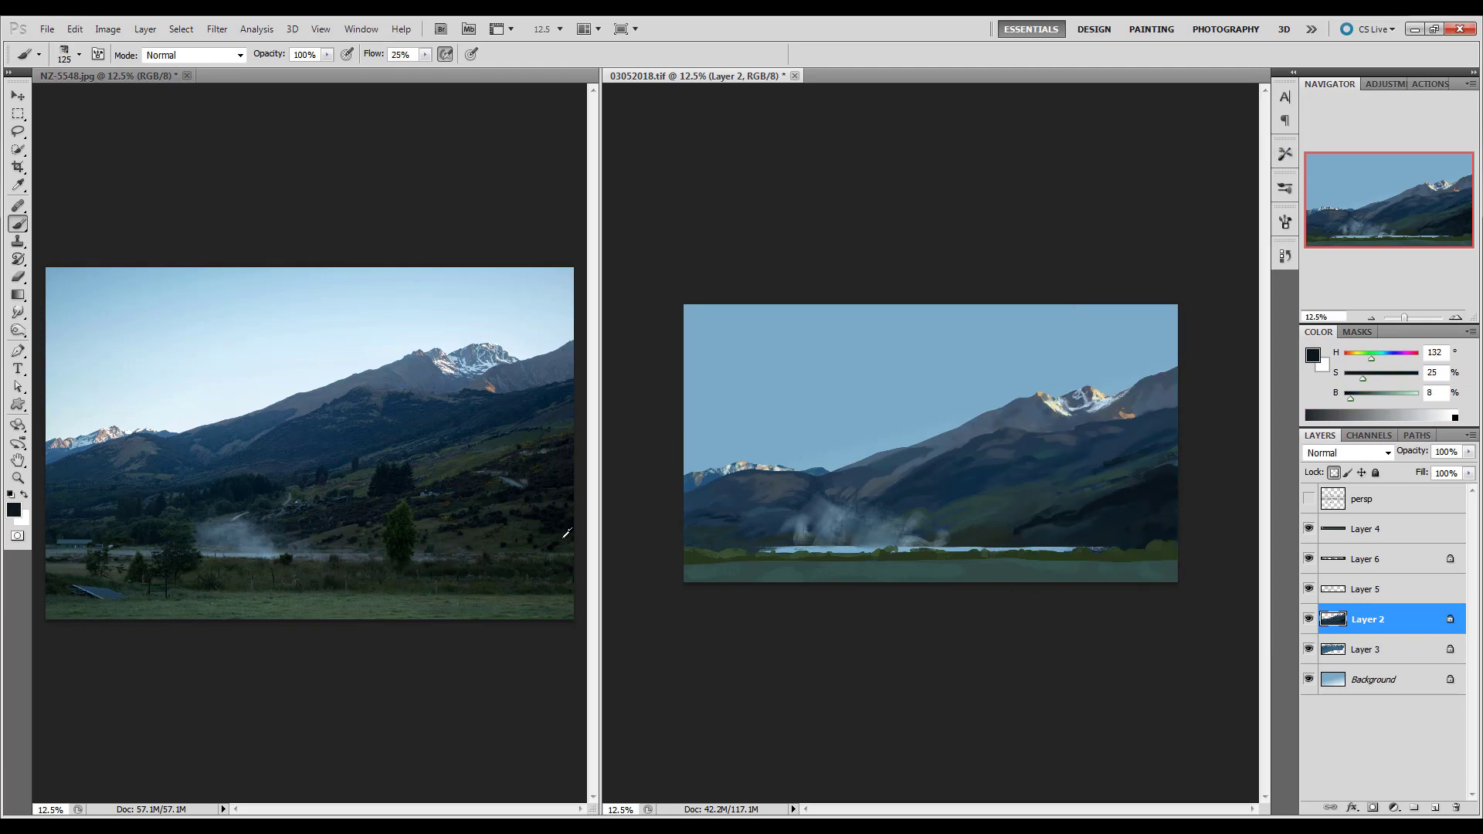
key("bracketleft")
key("bracketleft")
left_click(1308, 589)
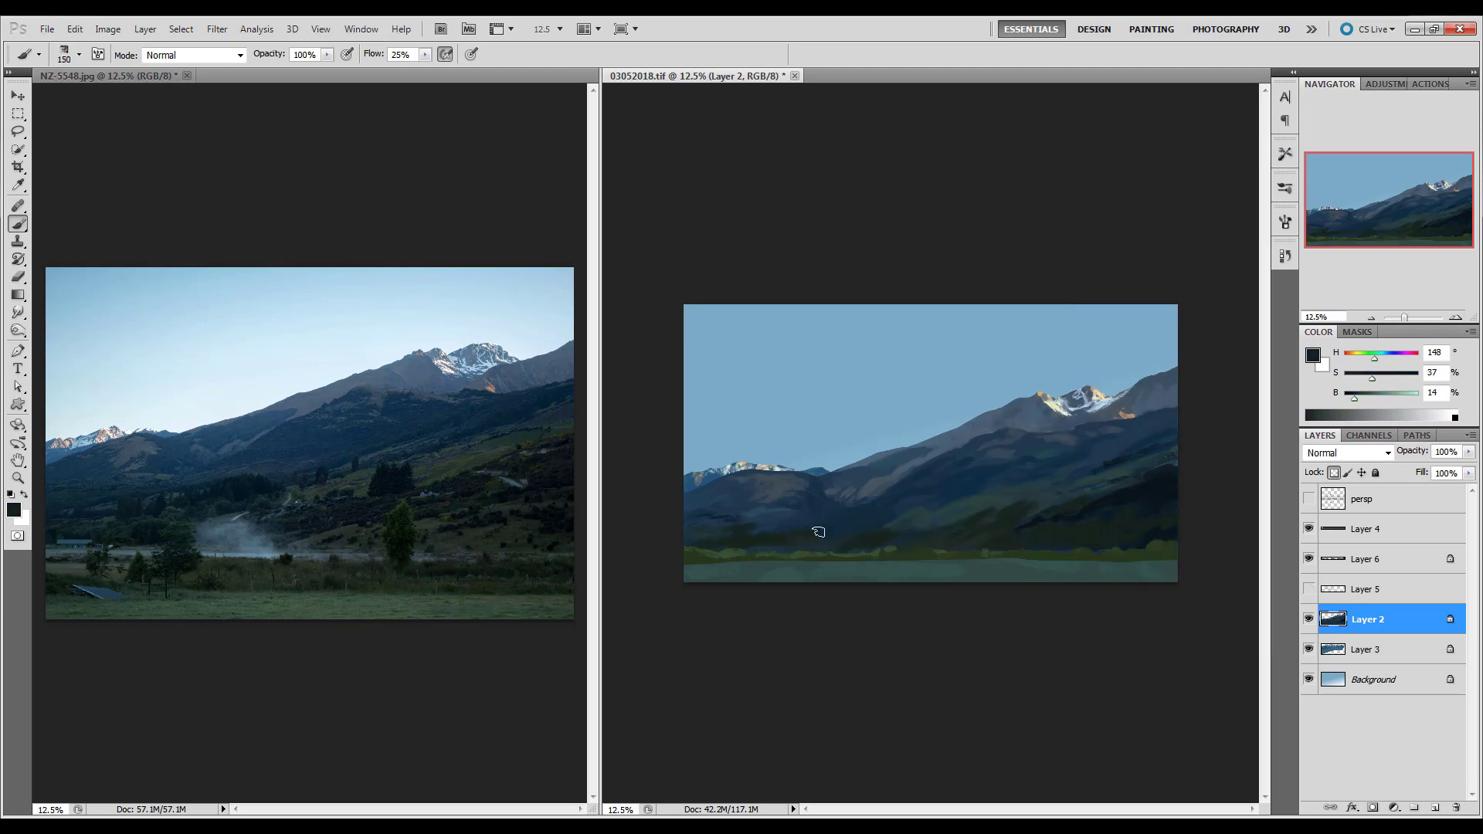
Step: Paint dark trees on the lower hillside with a tree-shaped brush preset
right_click(785, 534)
left_click(1126, 460)
left_click_drag(1087, 536, 1038, 519)
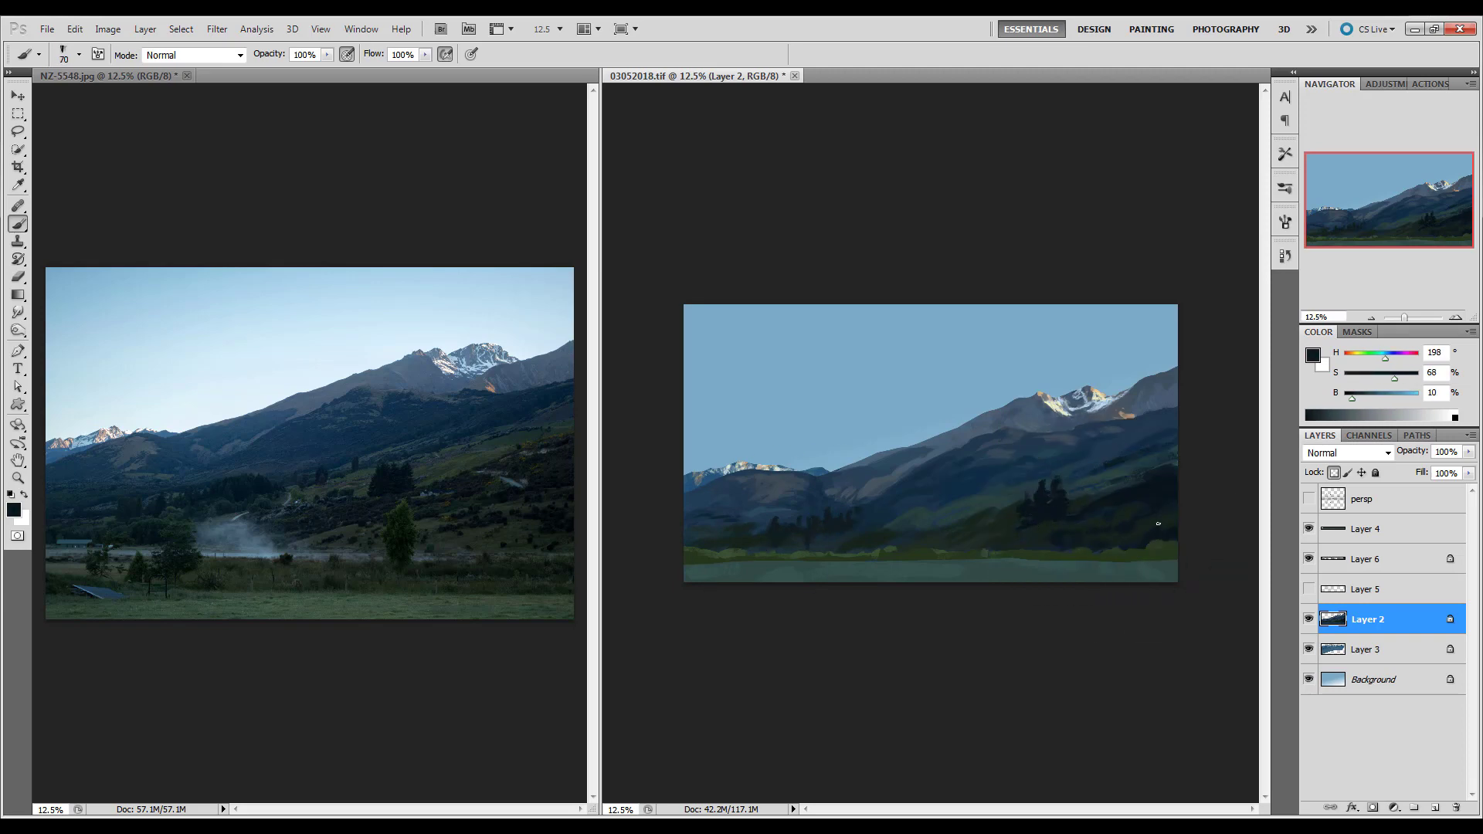
left_click(826, 552, "alt")
key("bracketright")
key("bracketright")
left_click(955, 503, "alt")
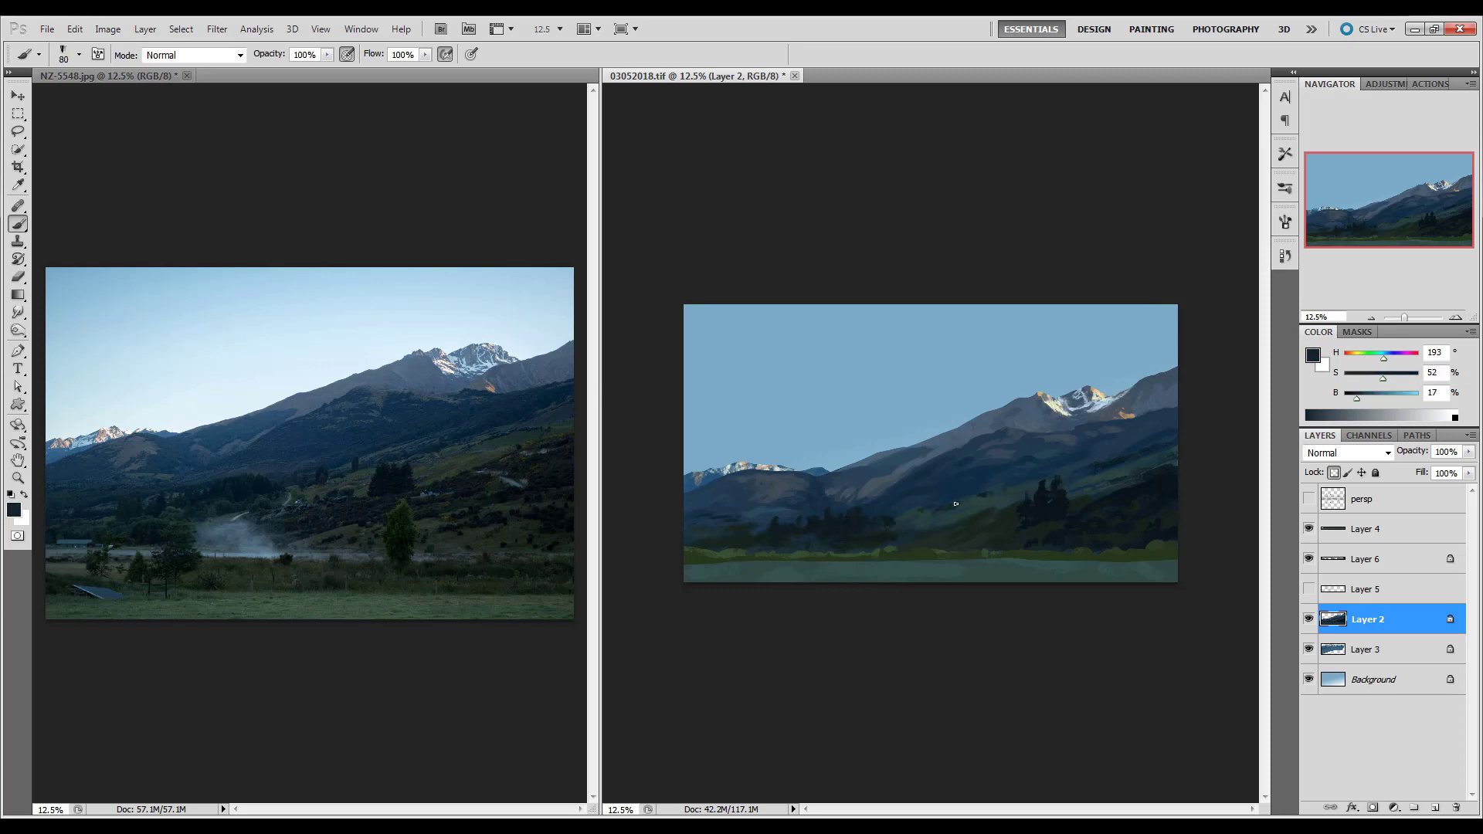
Step: Sample hillside blues and flip the painting and reference horizontally to check composition
left_click(782, 544, "alt")
key("bracketright")
key("bracketright")
key("bracketright")
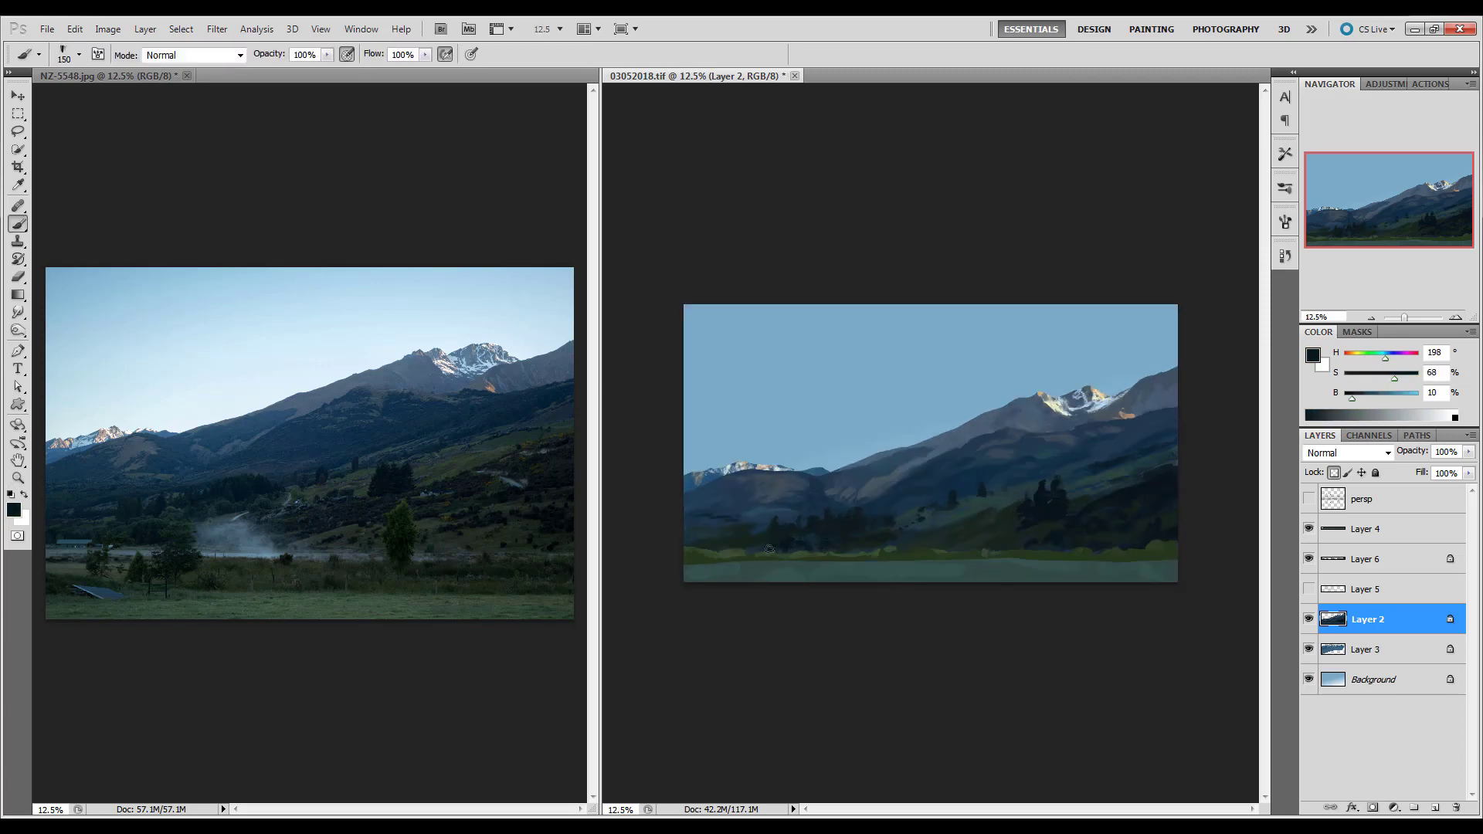
left_click(924, 514, "alt")
left_click(972, 503, "alt")
key("bracketleft")
key("bracketleft")
key("F2")
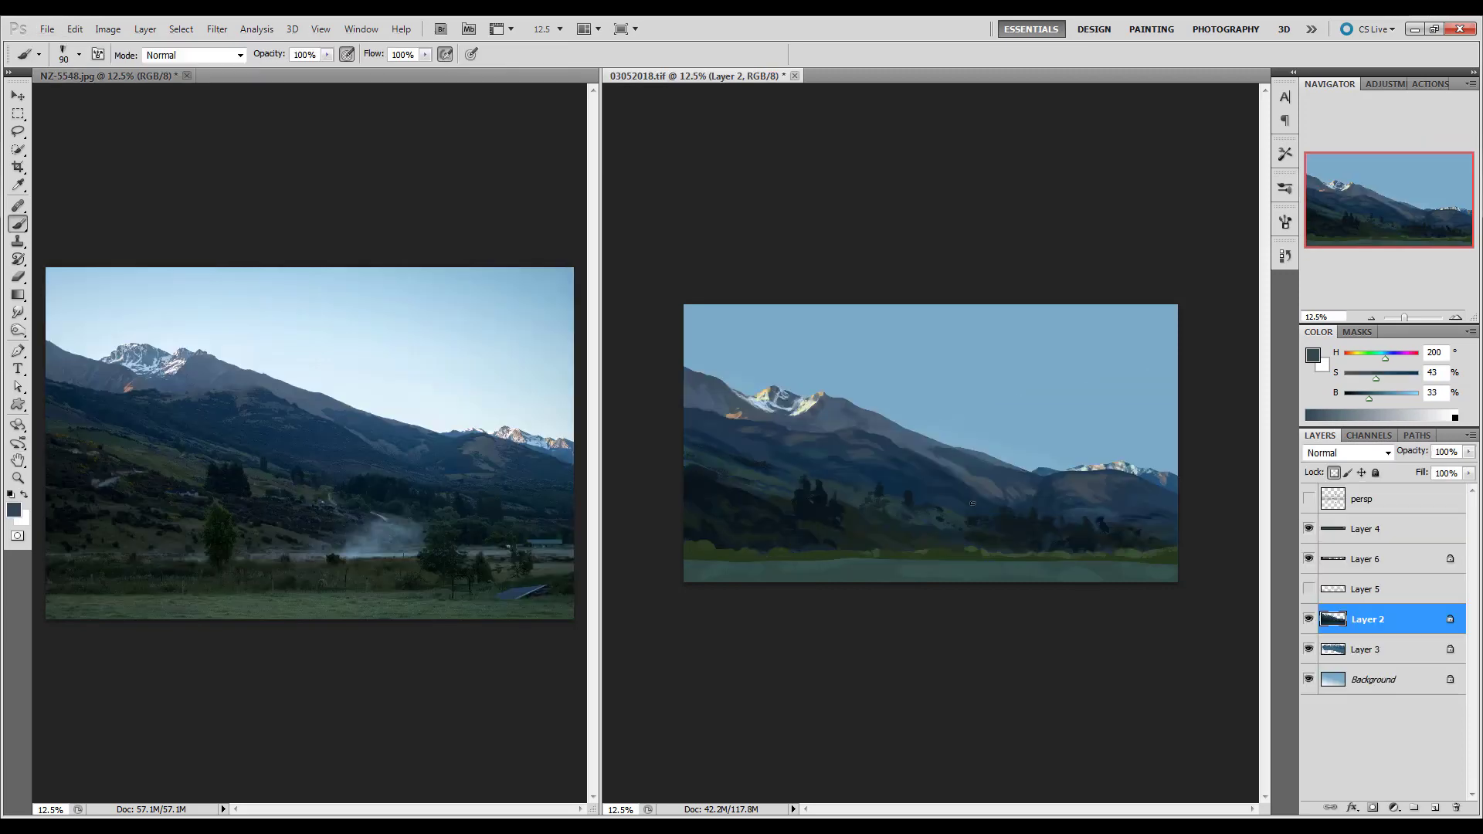
Step: Refine the hills with lighter blue-grey and flip both images back horizontally
left_click(753, 490, "alt")
key("bracketleft")
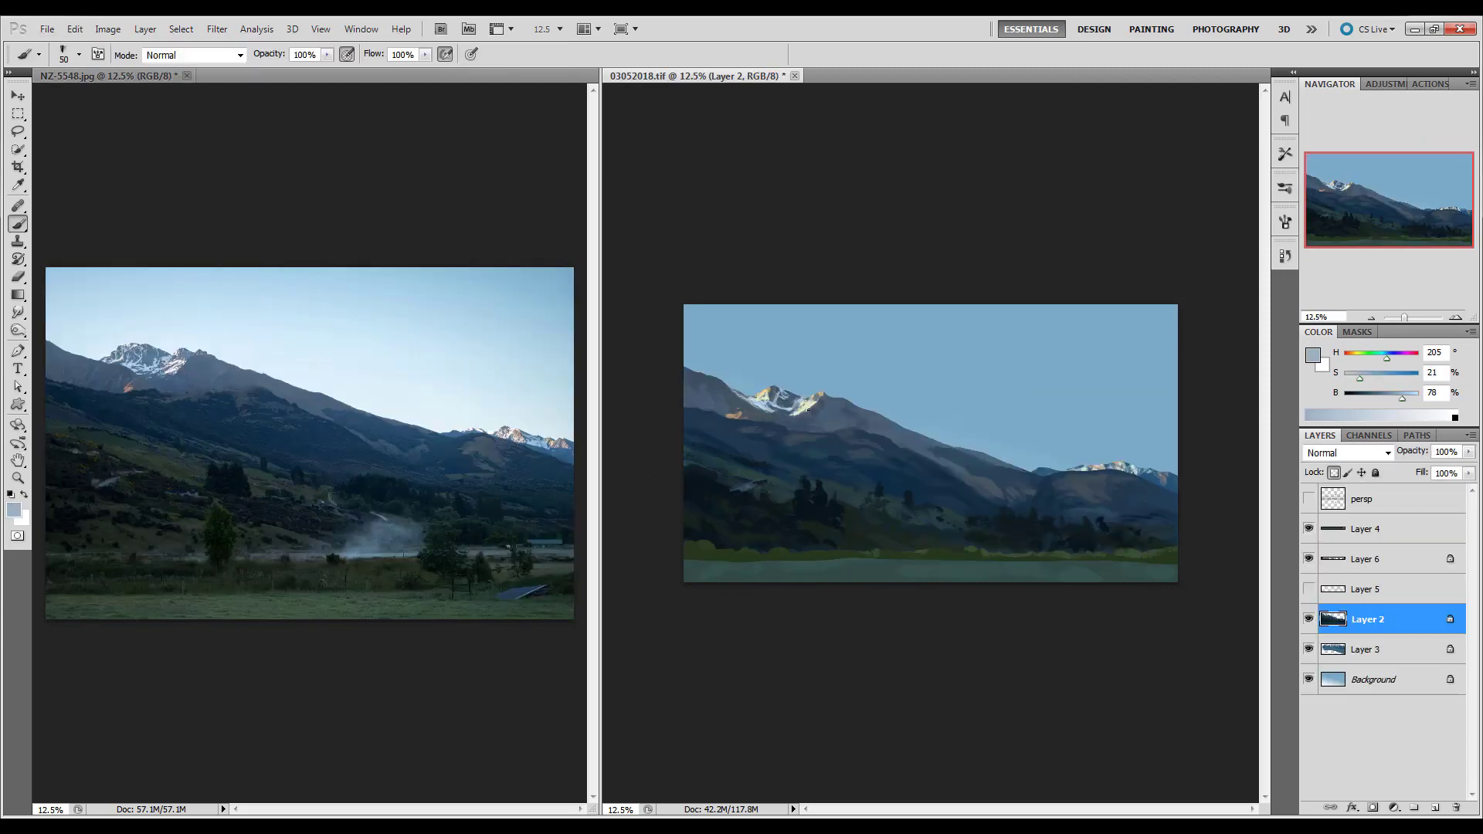
left_click(796, 519, "alt")
key("bracketright")
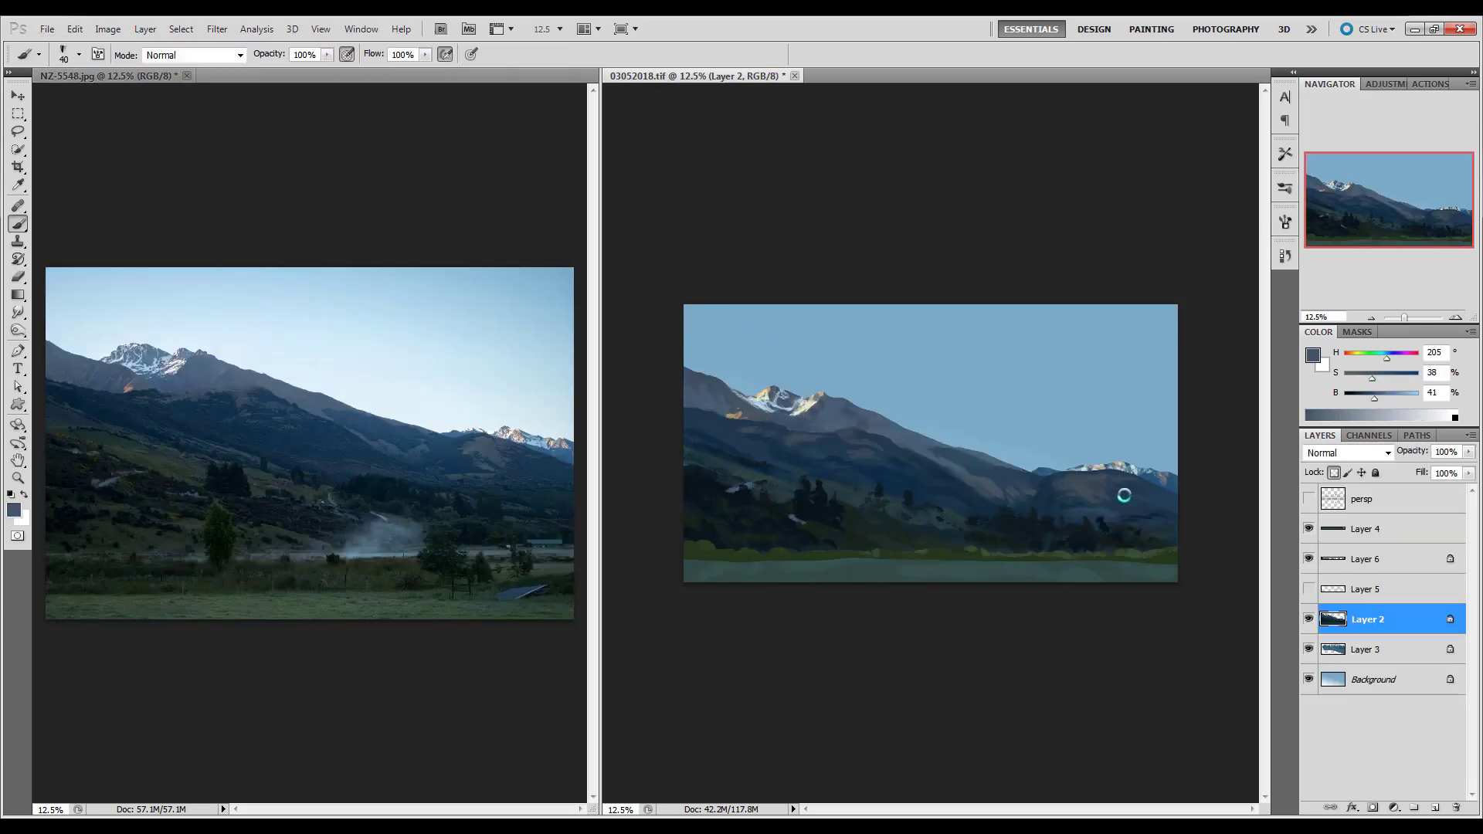
key("F2")
Step: Darken the trees and lake edge, then show and select the Layer 5 steam layer
left_click(1106, 489, "alt")
key("bracketright")
key("bracketright")
key("bracketright")
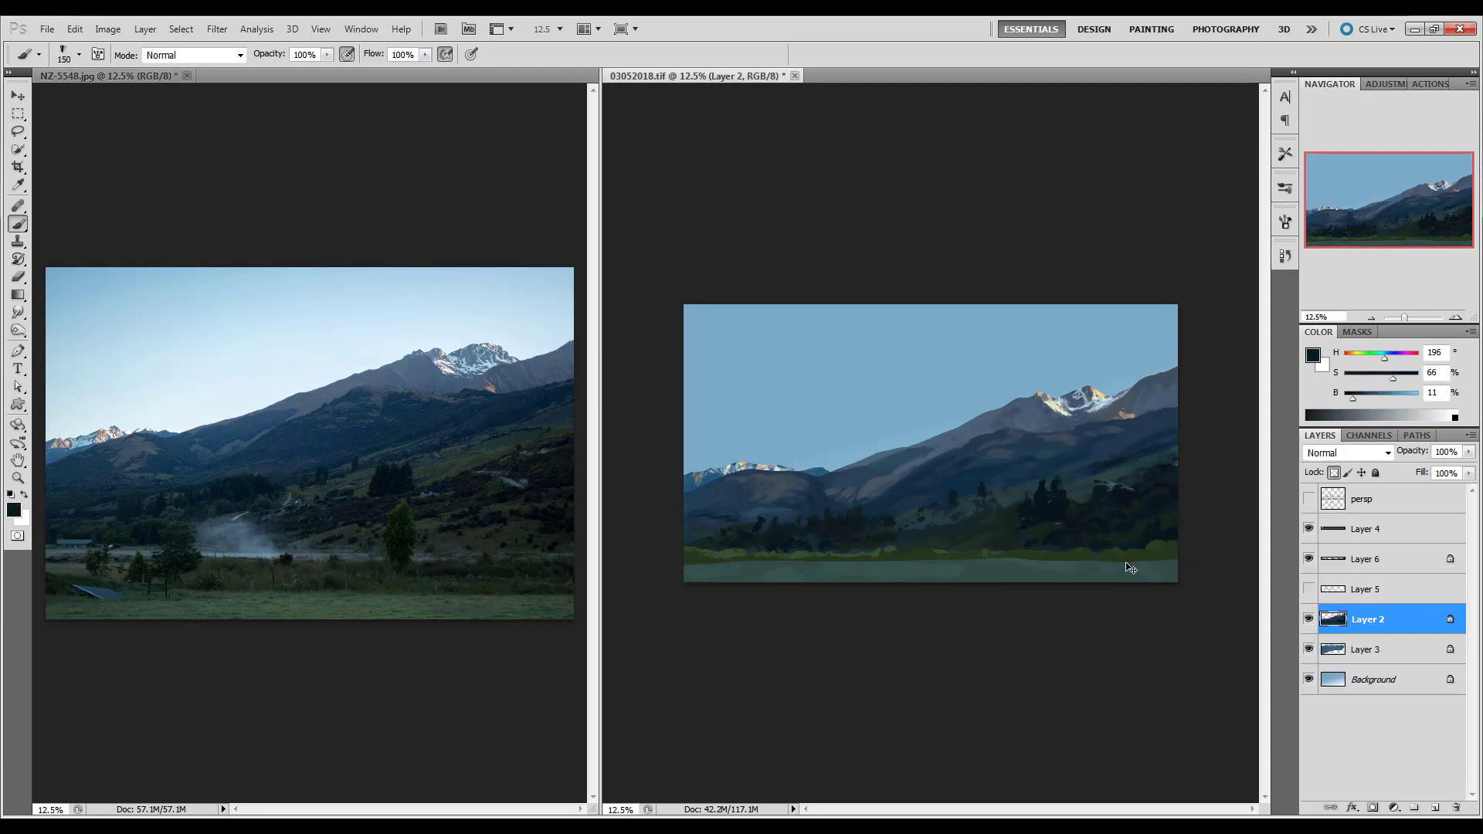
left_click(956, 522, "alt")
key("bracketleft")
key("bracketleft")
key("bracketleft")
left_click(795, 603, "alt")
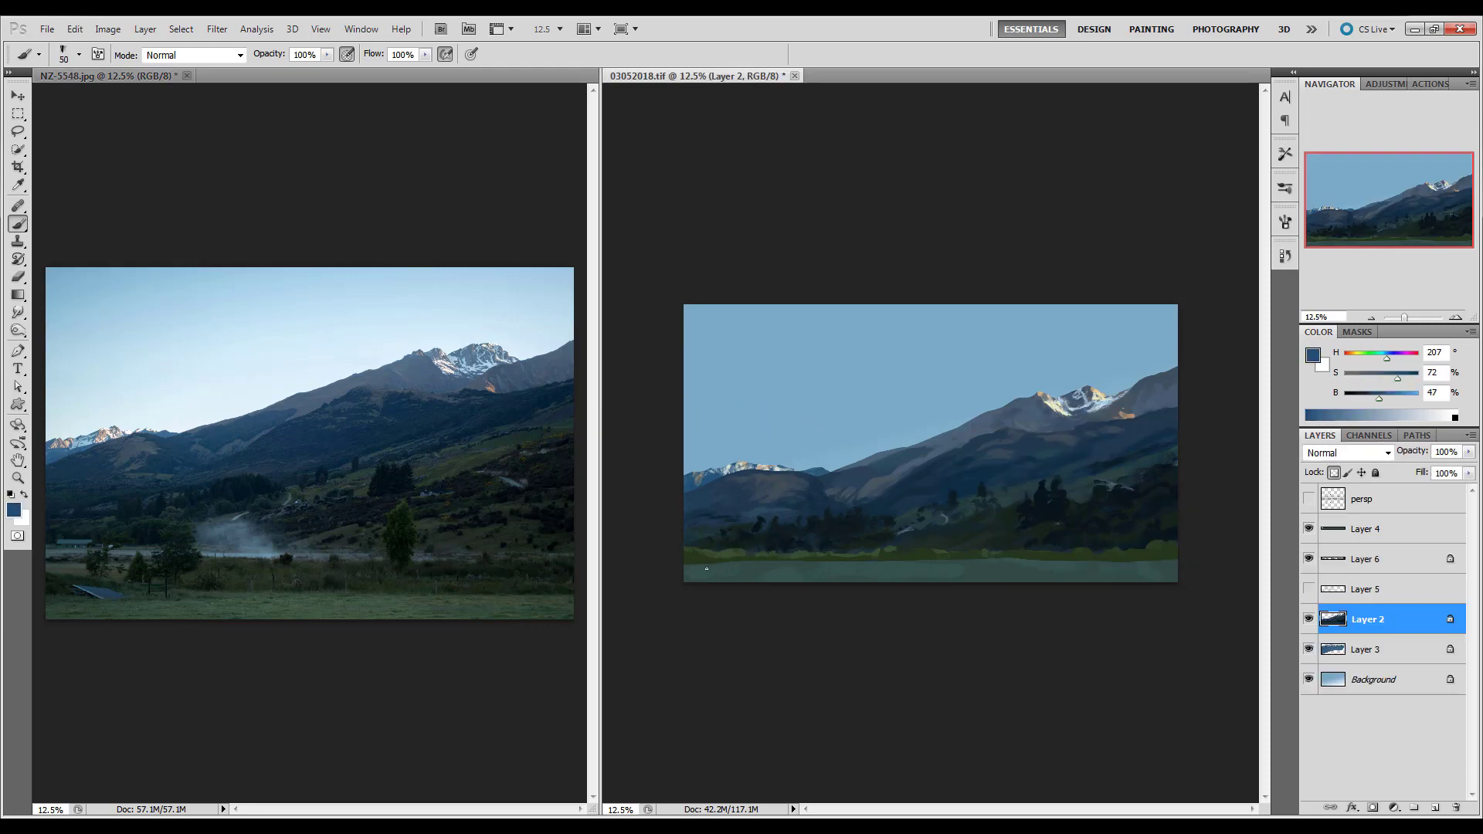
left_click(1308, 589)
left_click(1365, 589)
Step: Return to brushing on Layer 2 with a sampled dark blue-green tone
key("e")
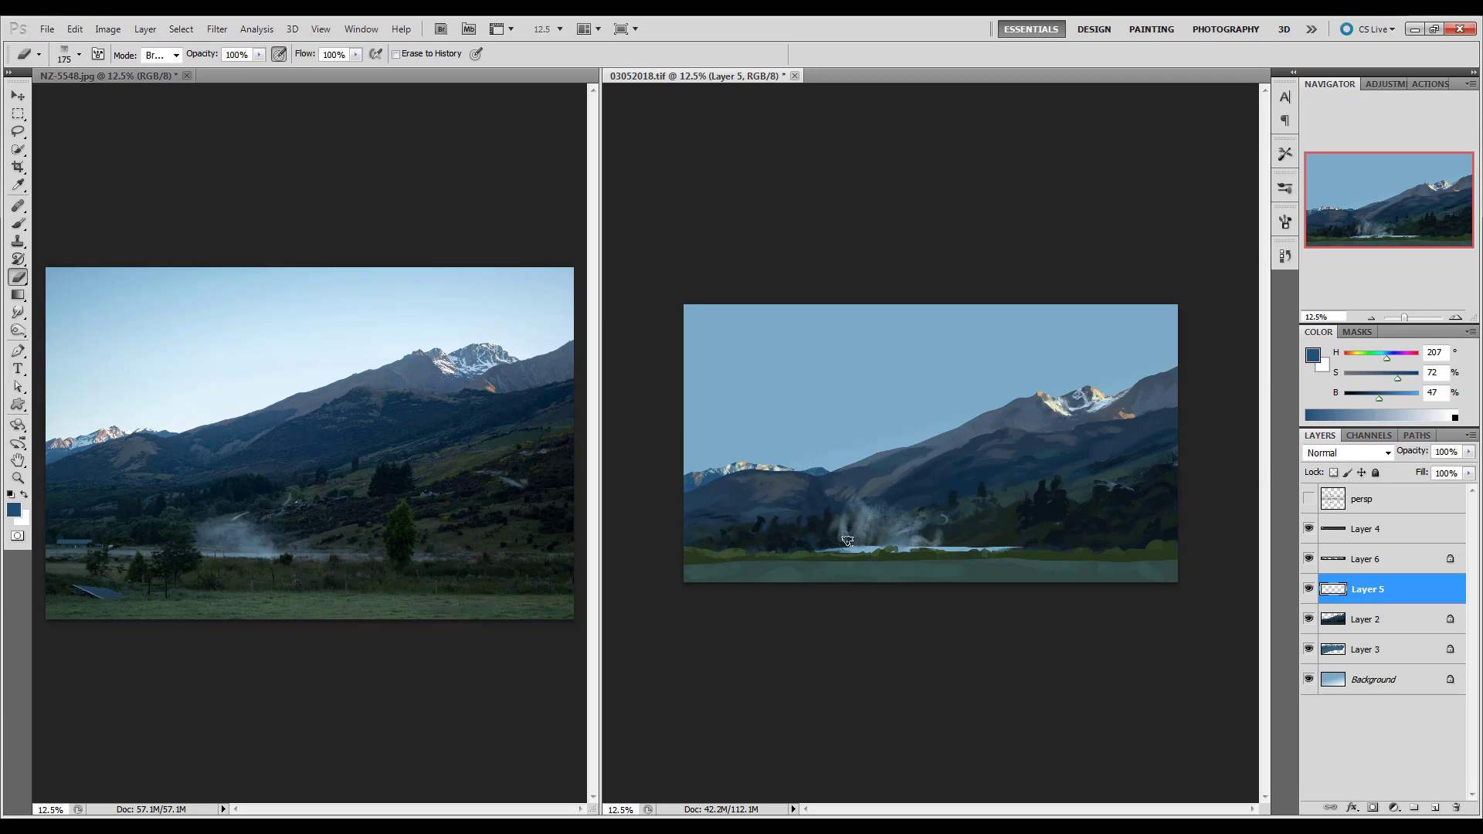
key("b")
key("alt+bracketleft")
left_click(976, 544, "alt")
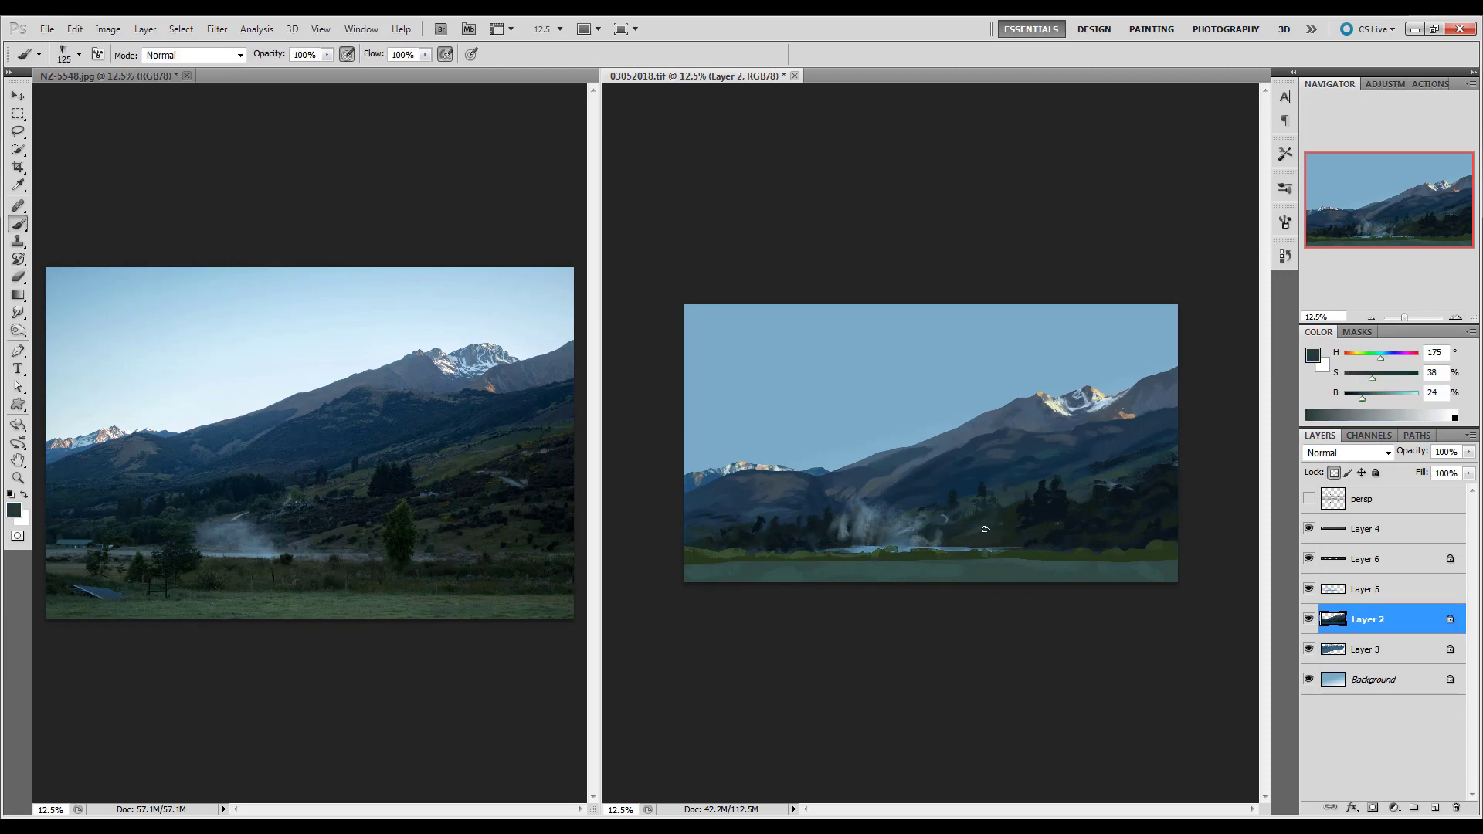
left_click(985, 529, "alt")
key("bracketleft")
key("bracketleft")
key("bracketleft")
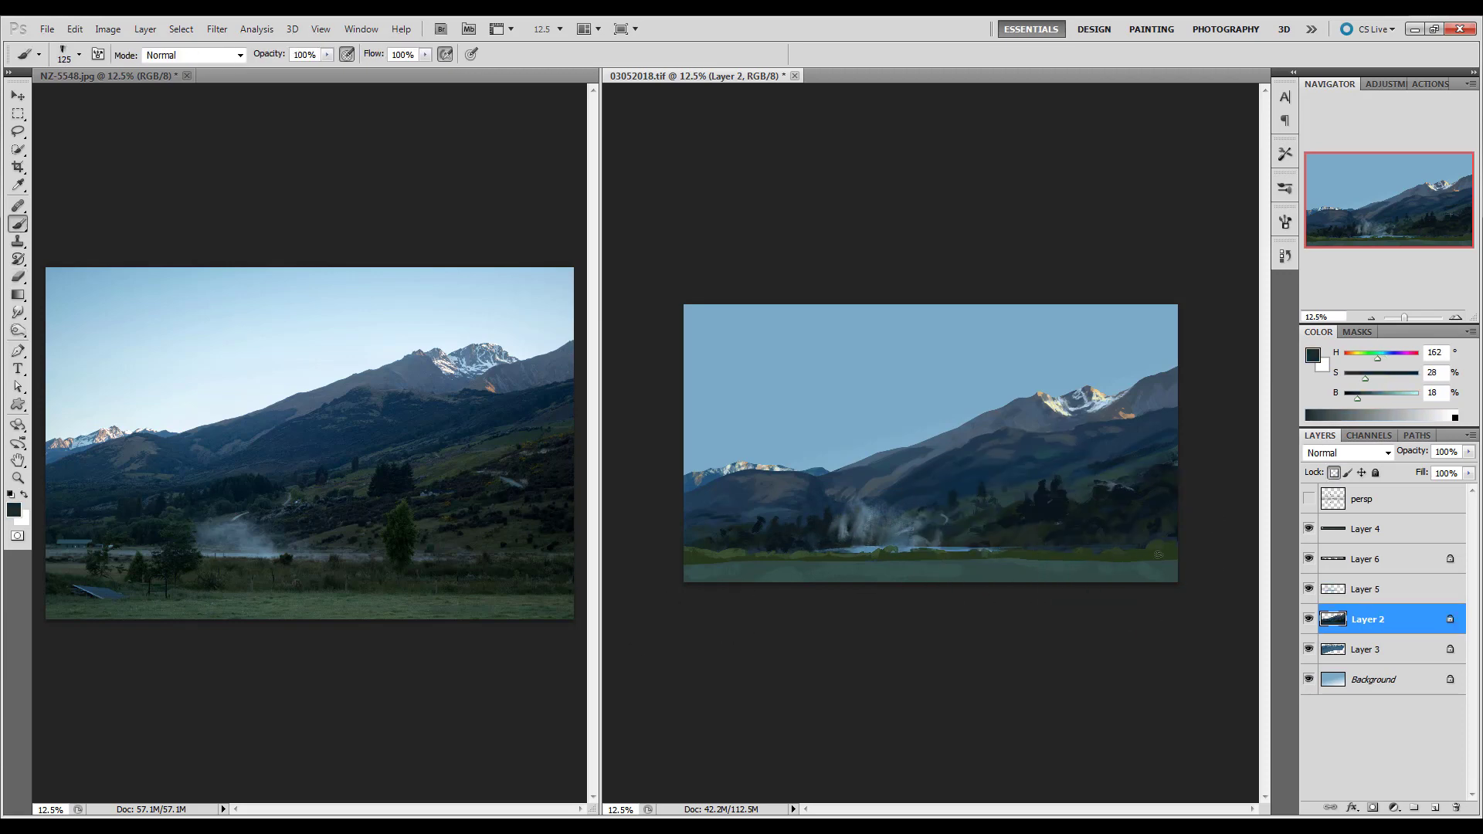
Step: Paint broad dark forest shapes and near-black shadow into the tree line
left_click(709, 530, "alt")
left_click(1141, 513, "alt")
key("bracketright")
key("bracketright")
key("bracketright")
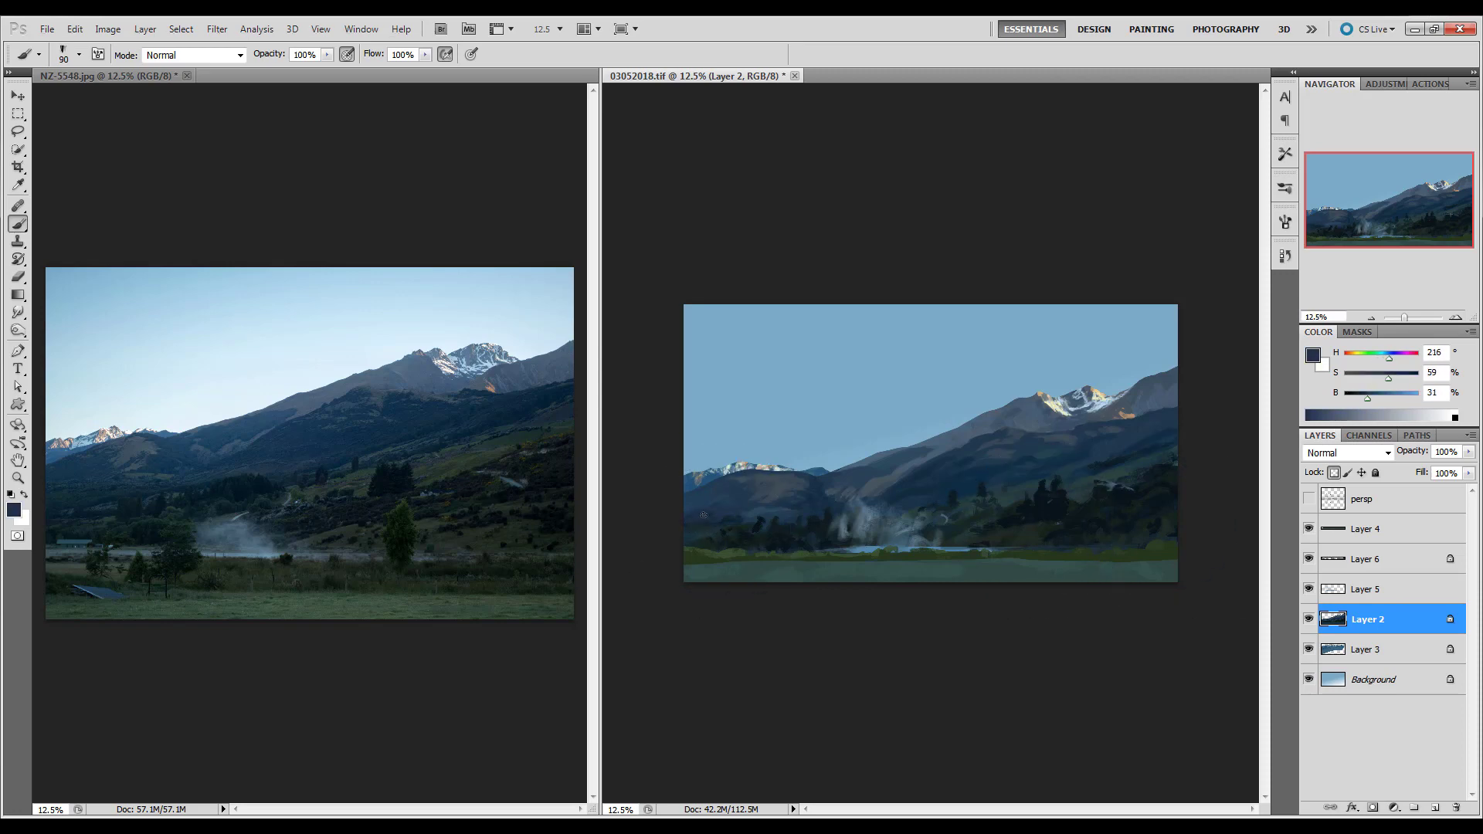
left_click(726, 487, "alt")
key("bracketleft")
key("bracketleft")
key("bracketleft")
left_click(778, 512, "alt")
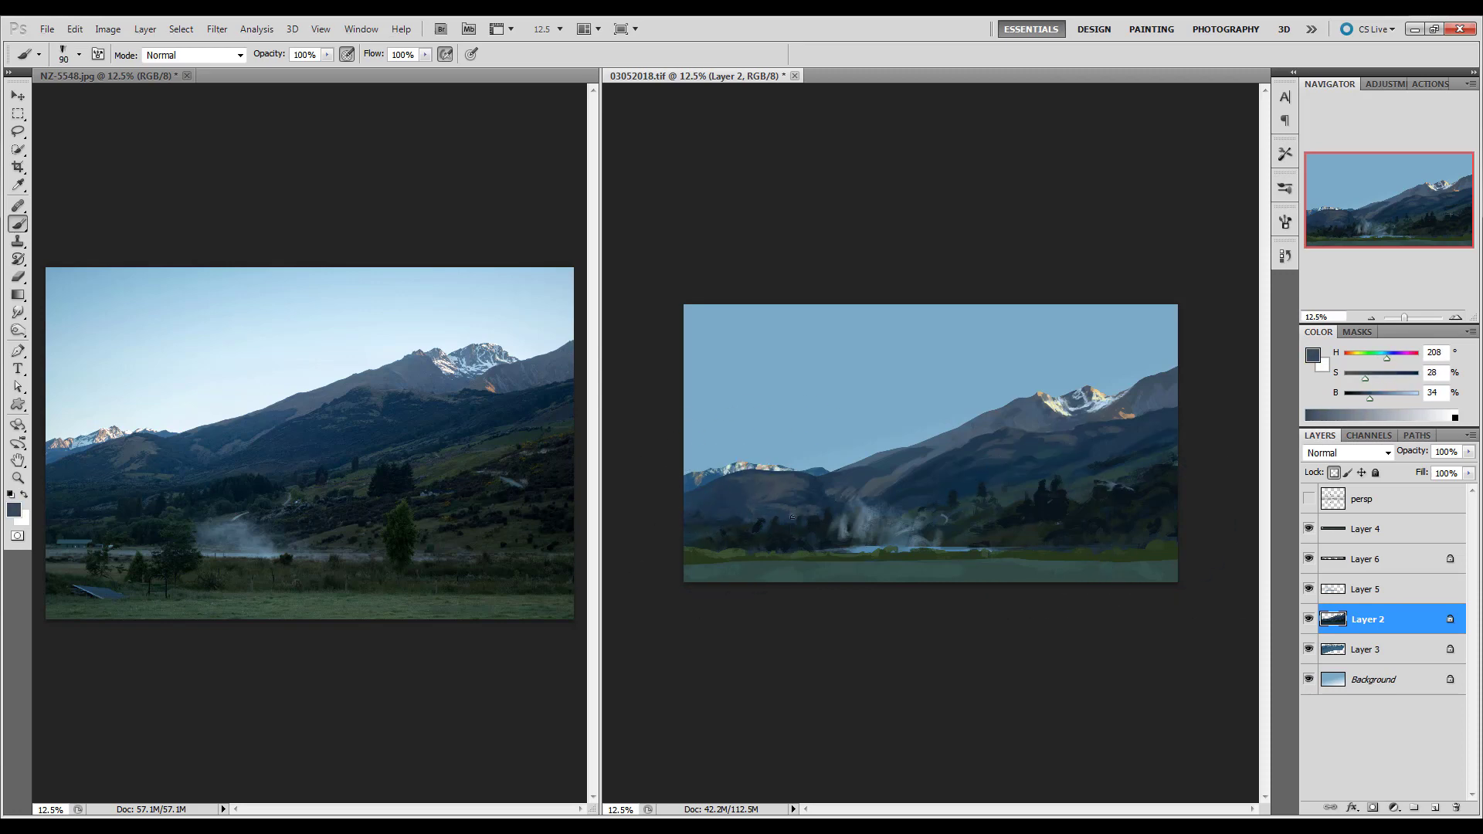
left_click(1309, 589)
Step: Paint the mid slopes with sampled blue-grey, teal and pale blue-grey tones
left_click(845, 484, "alt")
key("bracketright")
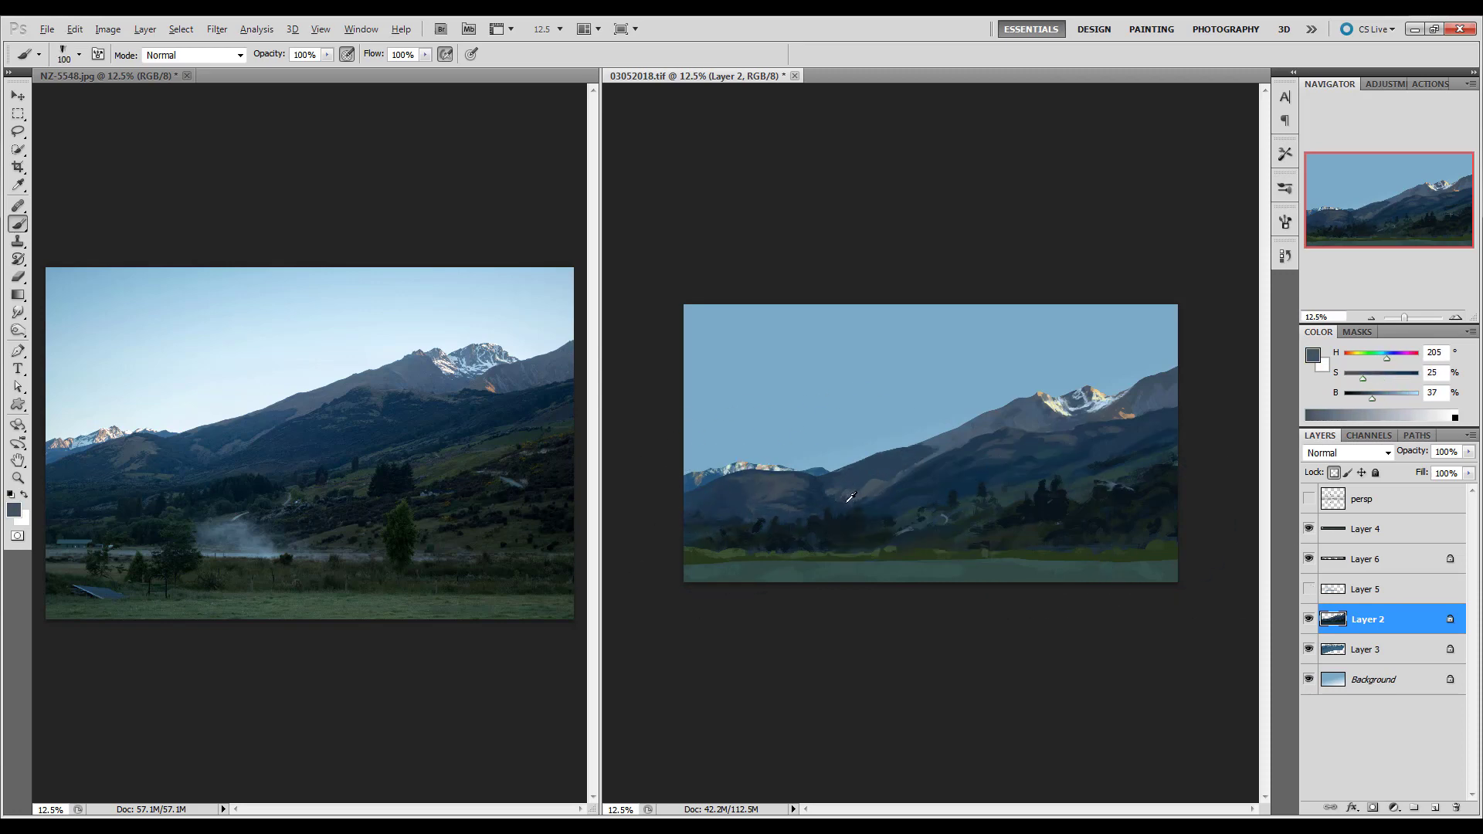
left_click(853, 502, "alt")
key("bracketleft")
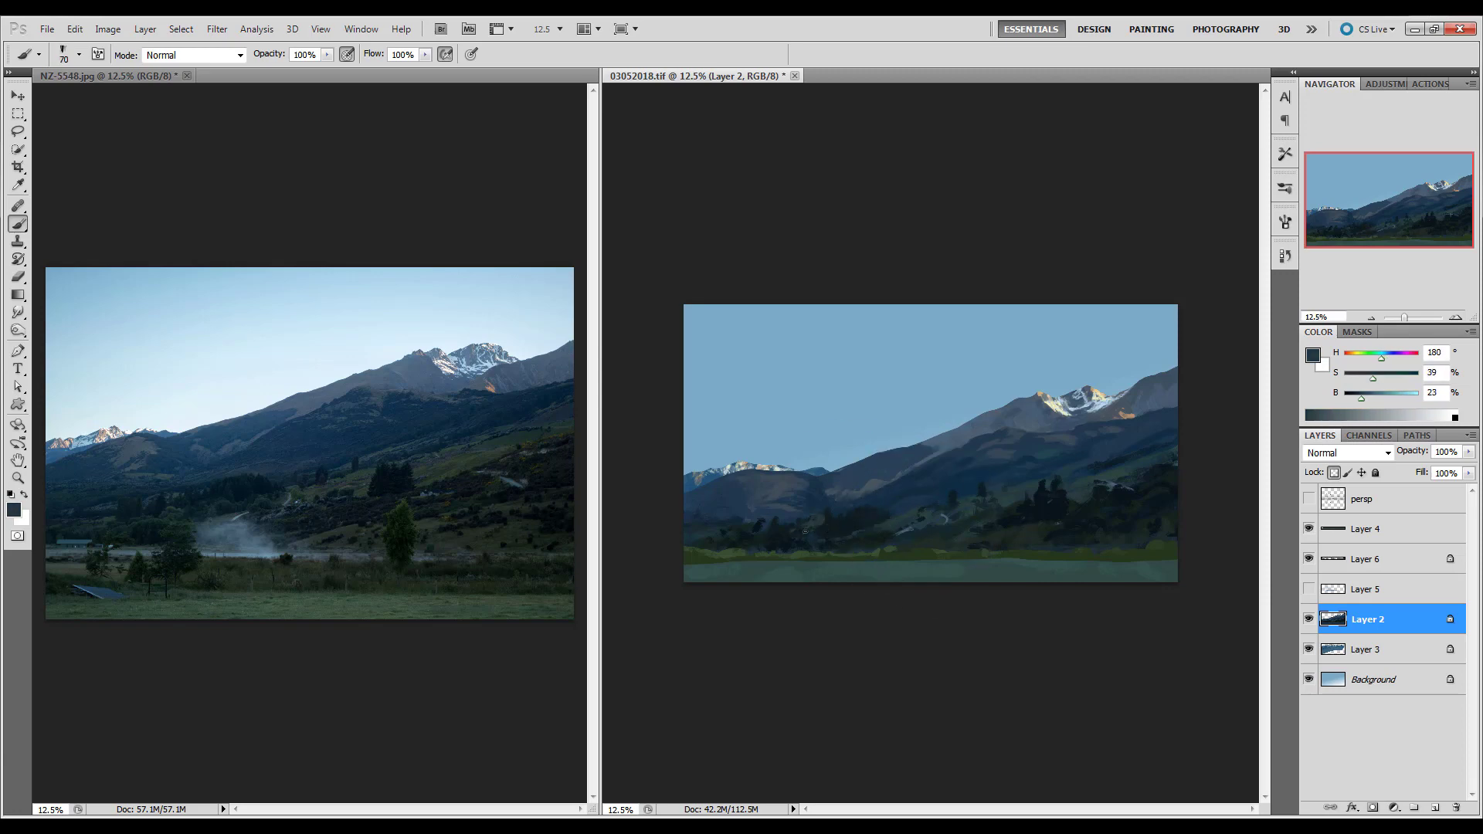
key("bracketleft")
left_click(941, 522, "alt")
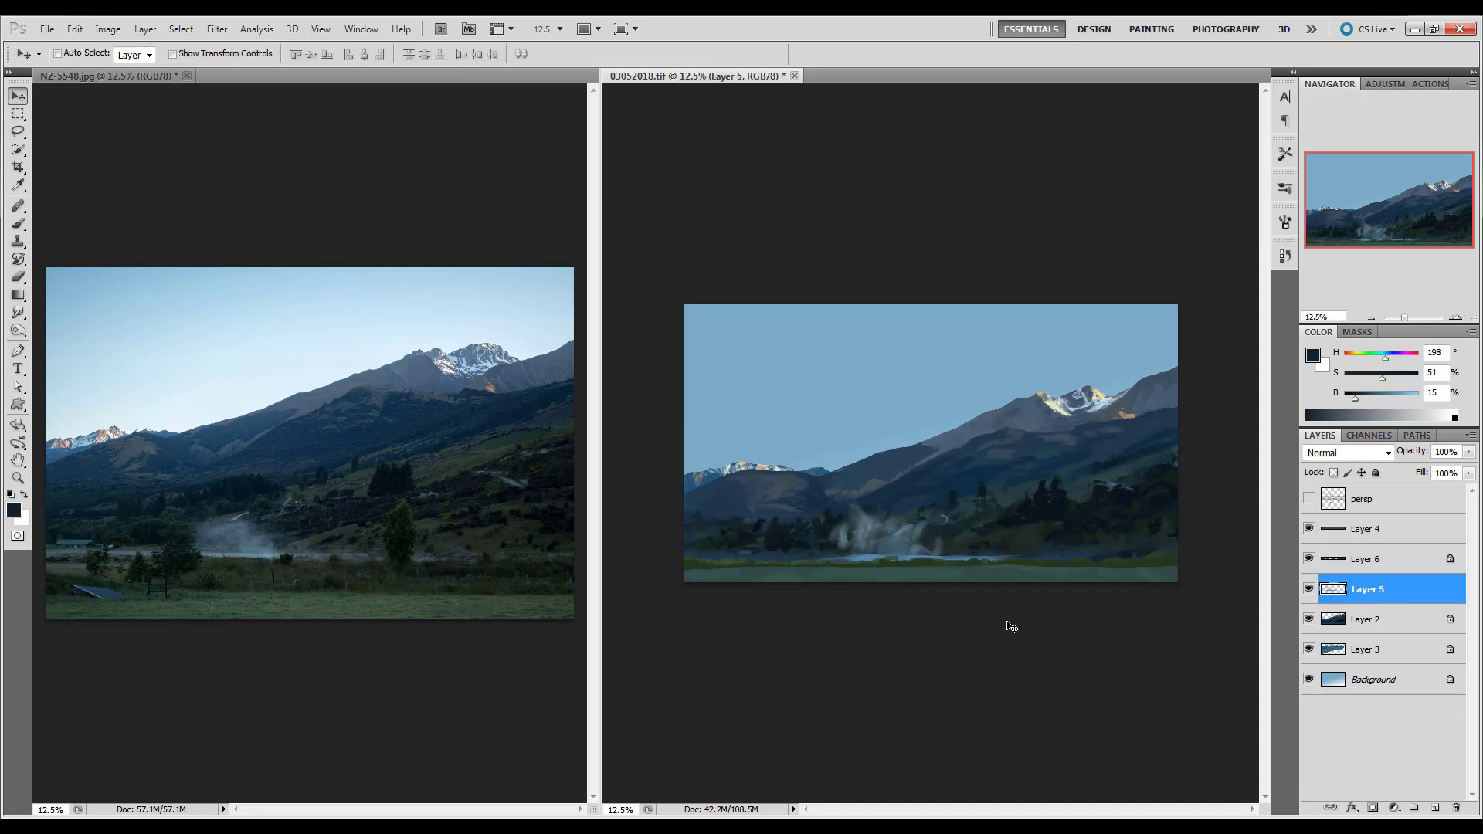
left_click(476, 558, "alt")
Step: Add more dark teal foliage and save the painting
key("bracketright")
left_click(1032, 552)
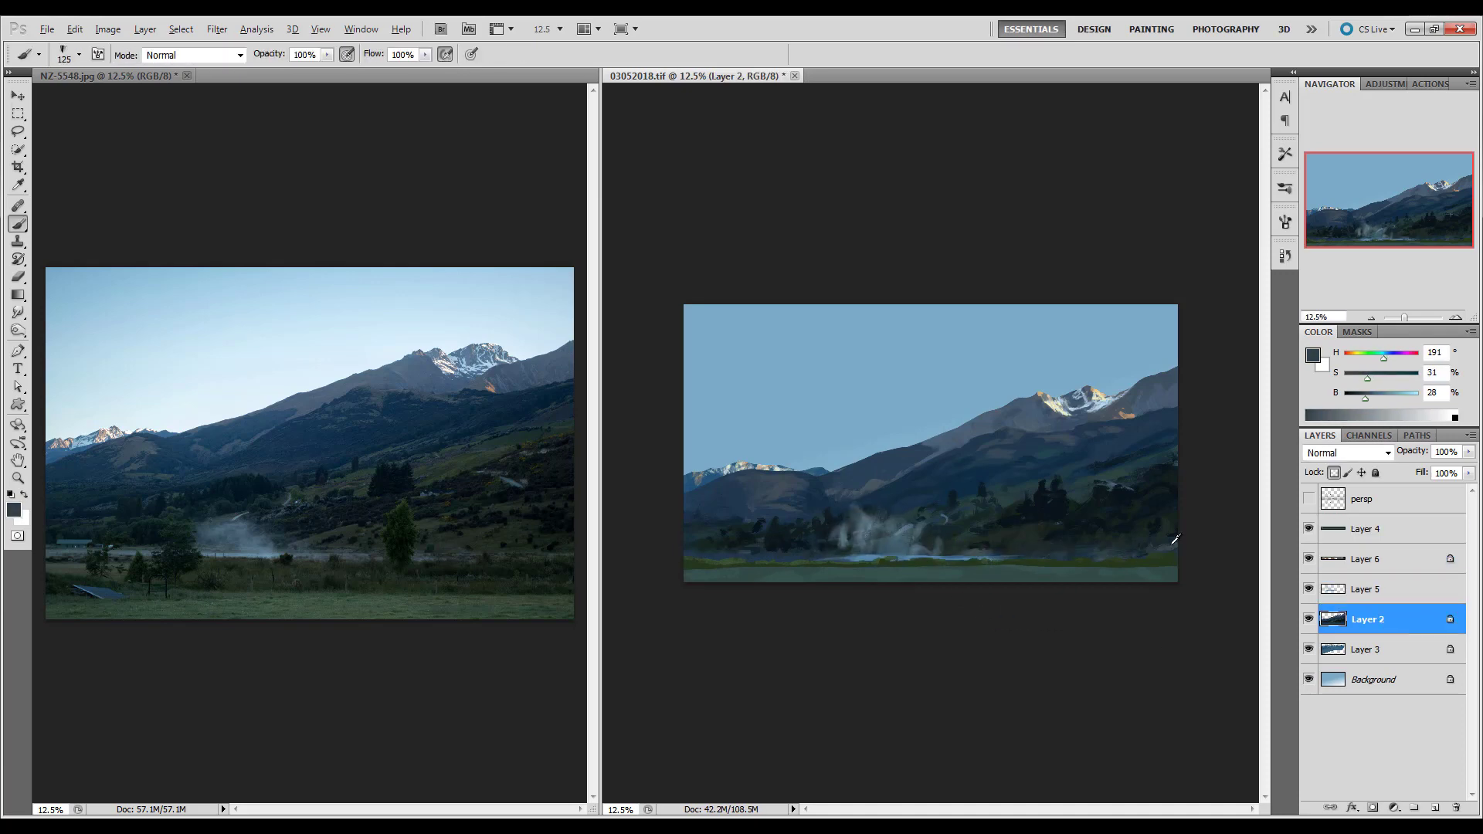
left_click(1175, 538, "alt")
key("ctrl+s")
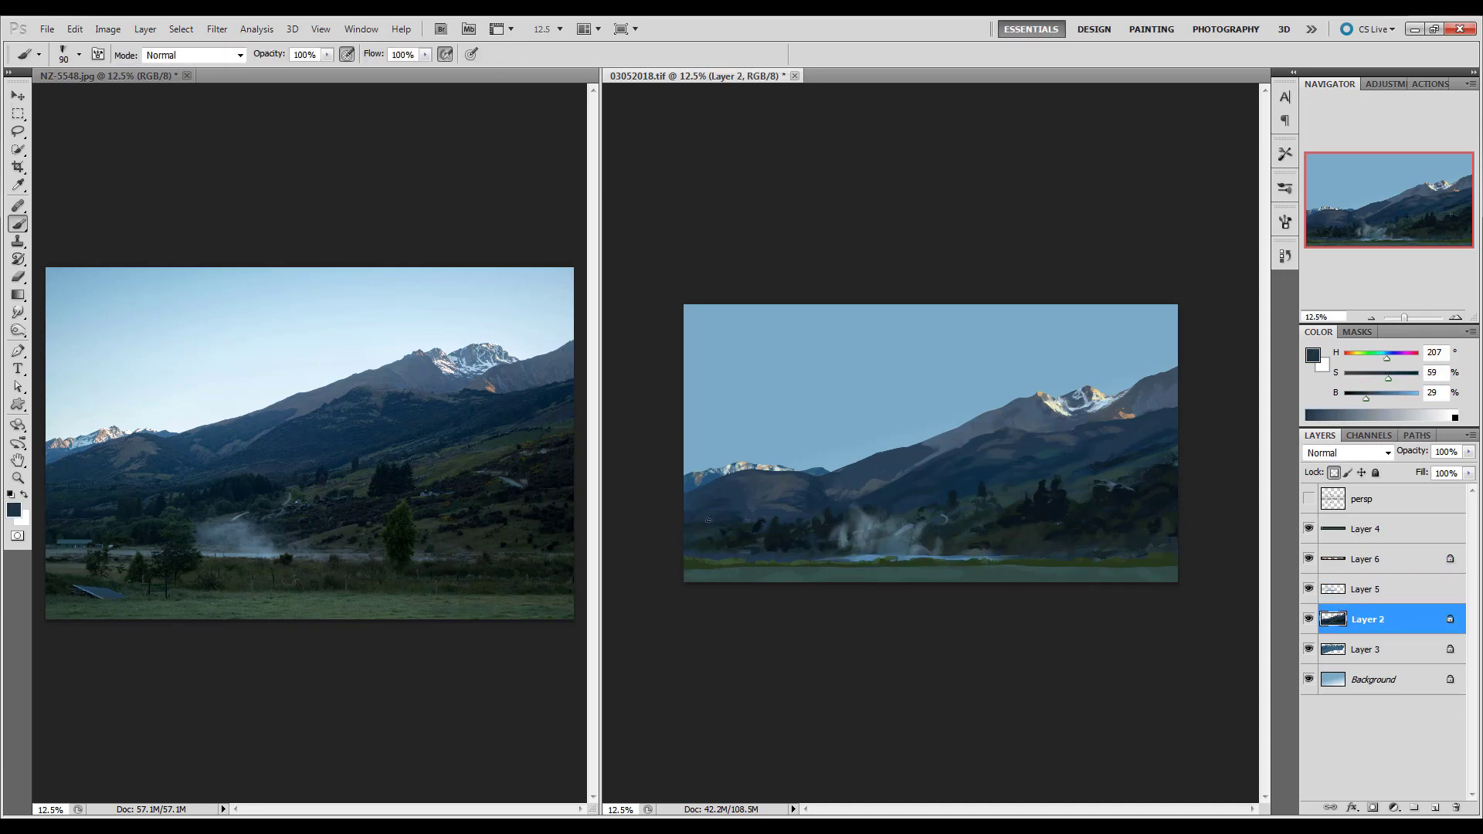
left_click(718, 525, "alt")
key("bracketright")
key("bracketright")
key("bracketright")
Step: Hide the steam layer and paint very dark tree shapes in the valley
left_click(1308, 589)
left_click(883, 514, "alt")
key("bracketleft")
key("bracketleft")
key("bracketleft")
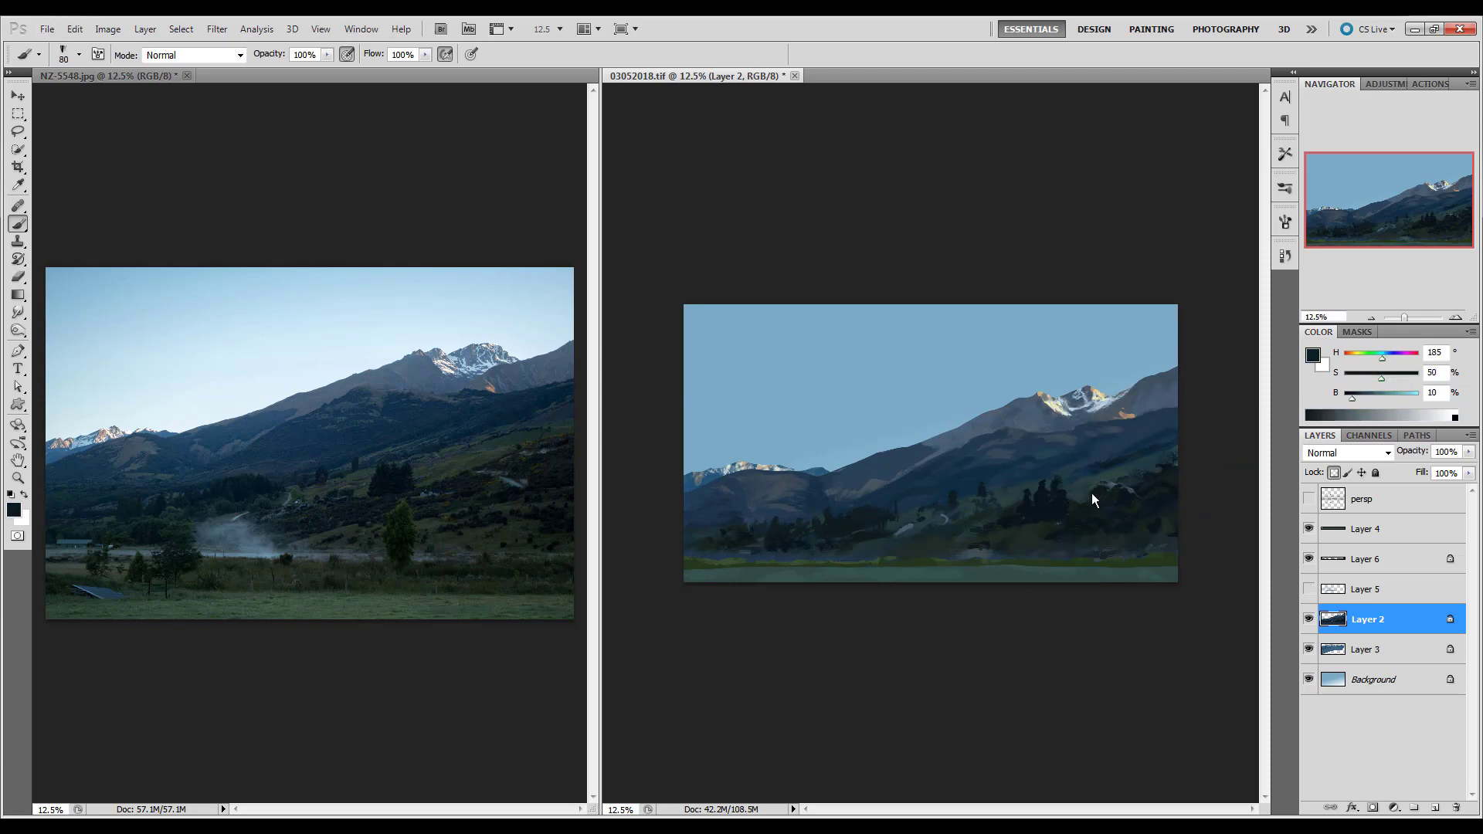
key("bracketright")
left_click(1122, 473, "alt")
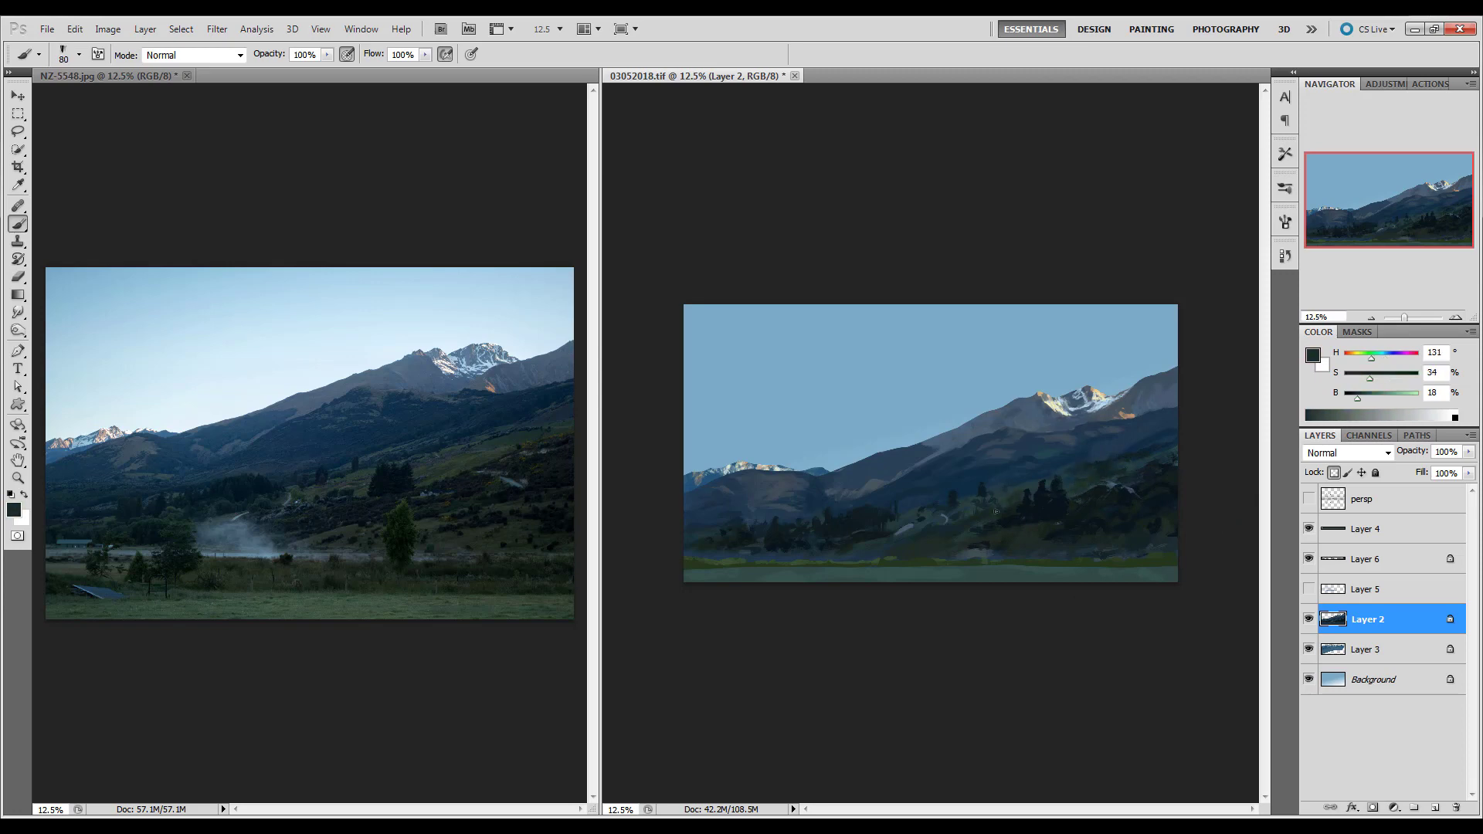
left_click(1402, 570)
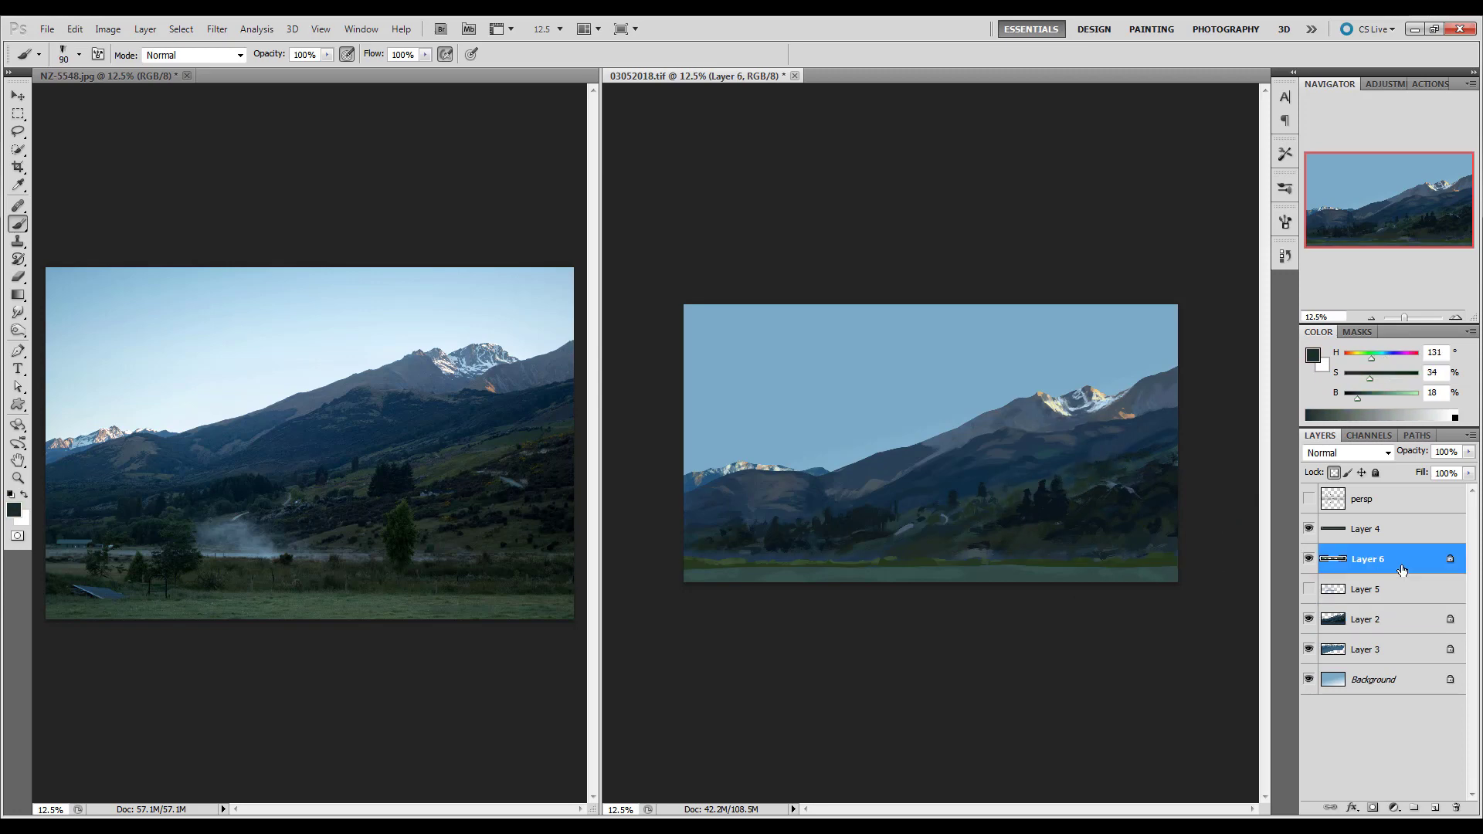
Step: Merge Layer 6 down into Layer 4 with Ctrl+E
key("slash")
key("bracketright")
key("bracketright")
left_click(1006, 565, "alt")
key("bracketleft")
key("bracketleft")
key("bracketleft")
key("ctrl+bracketright")
key("ctrl+bracketleft")
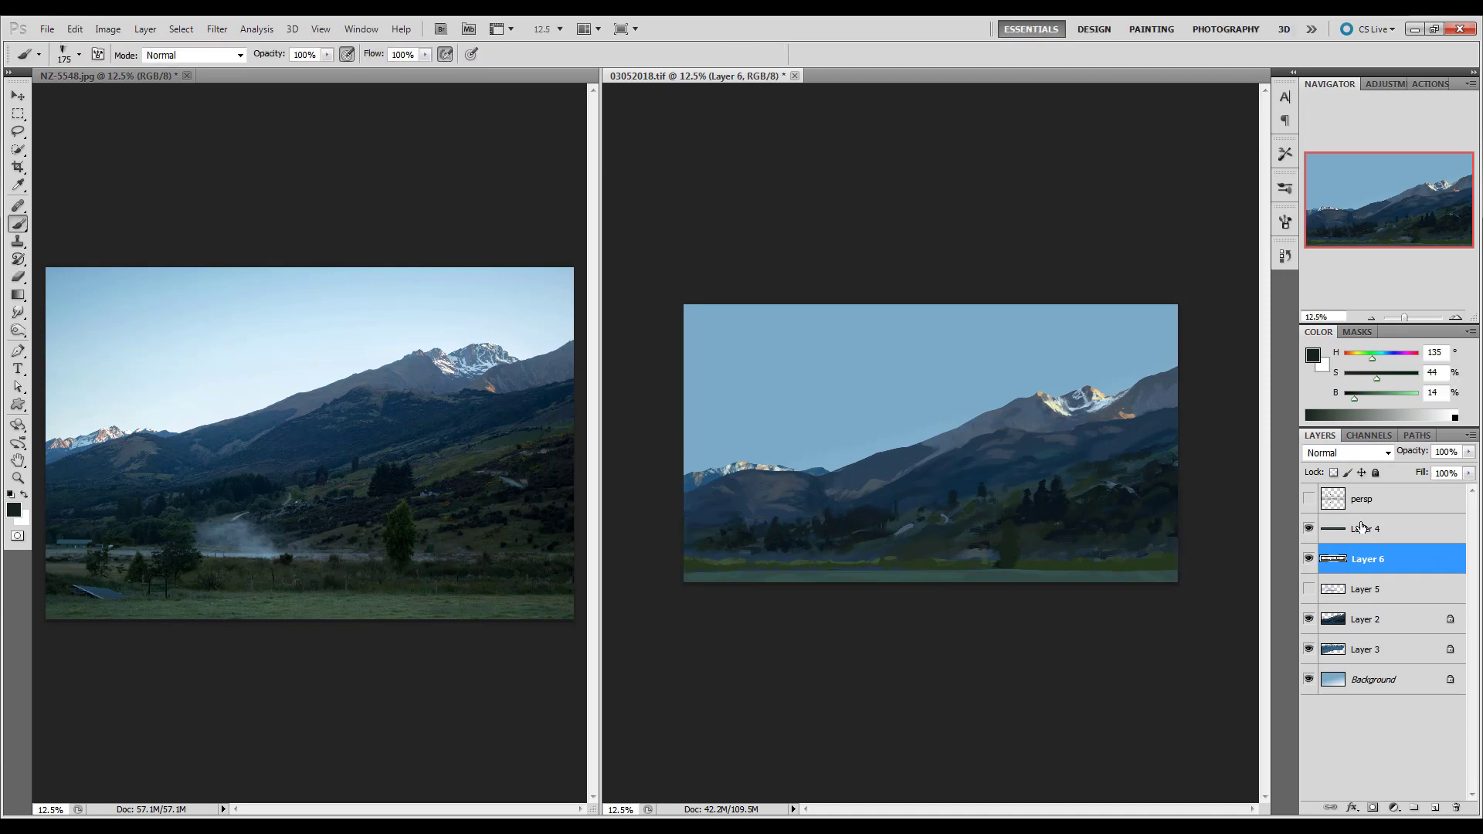
key("ctrl+bracketright")
key("ctrl+e")
Step: Paint a lone dark tree on the lakeshore and lighten the meadow behind it
left_click(998, 564, "alt")
key("bracketright")
key("bracketright")
key("ctrl+bracketleft")
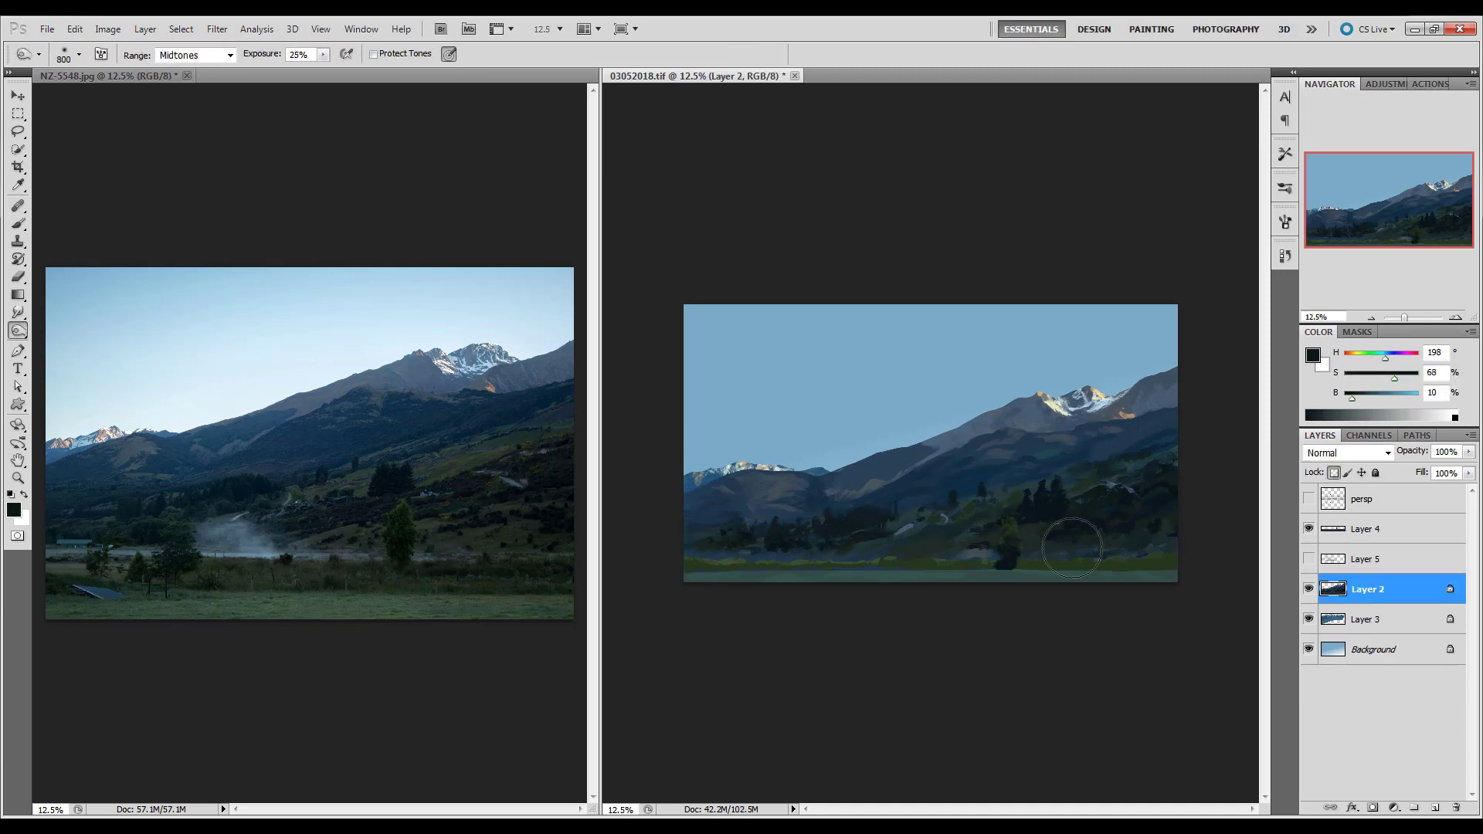
key("ctrl+bracketright")
left_click(1034, 563, "alt")
left_click(748, 578, "alt")
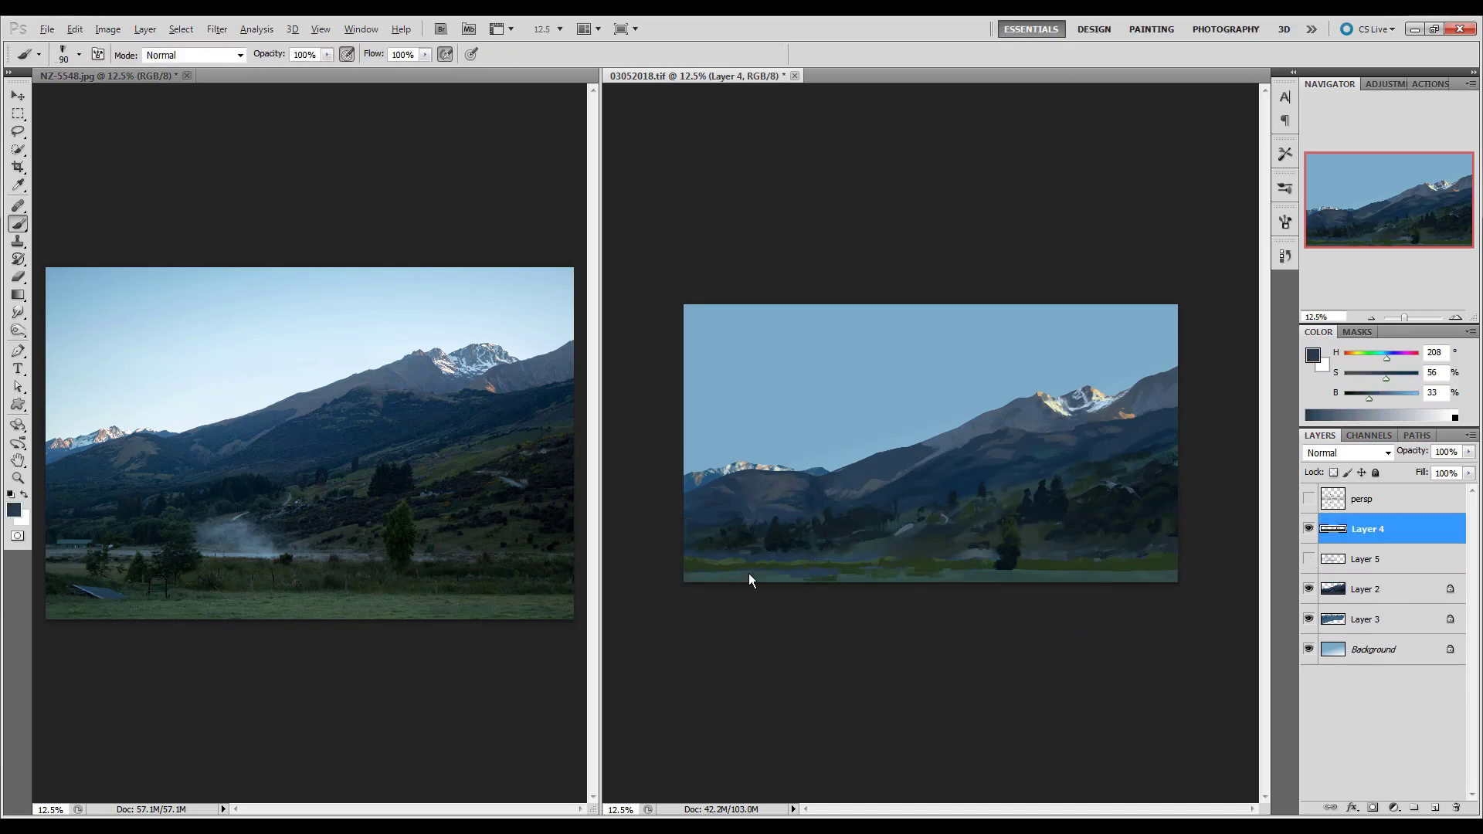
left_click(995, 567, "alt")
Step: Show and select the steam layer, then clear its selection
key("bracketleft")
key("bracketleft")
key("bracketleft")
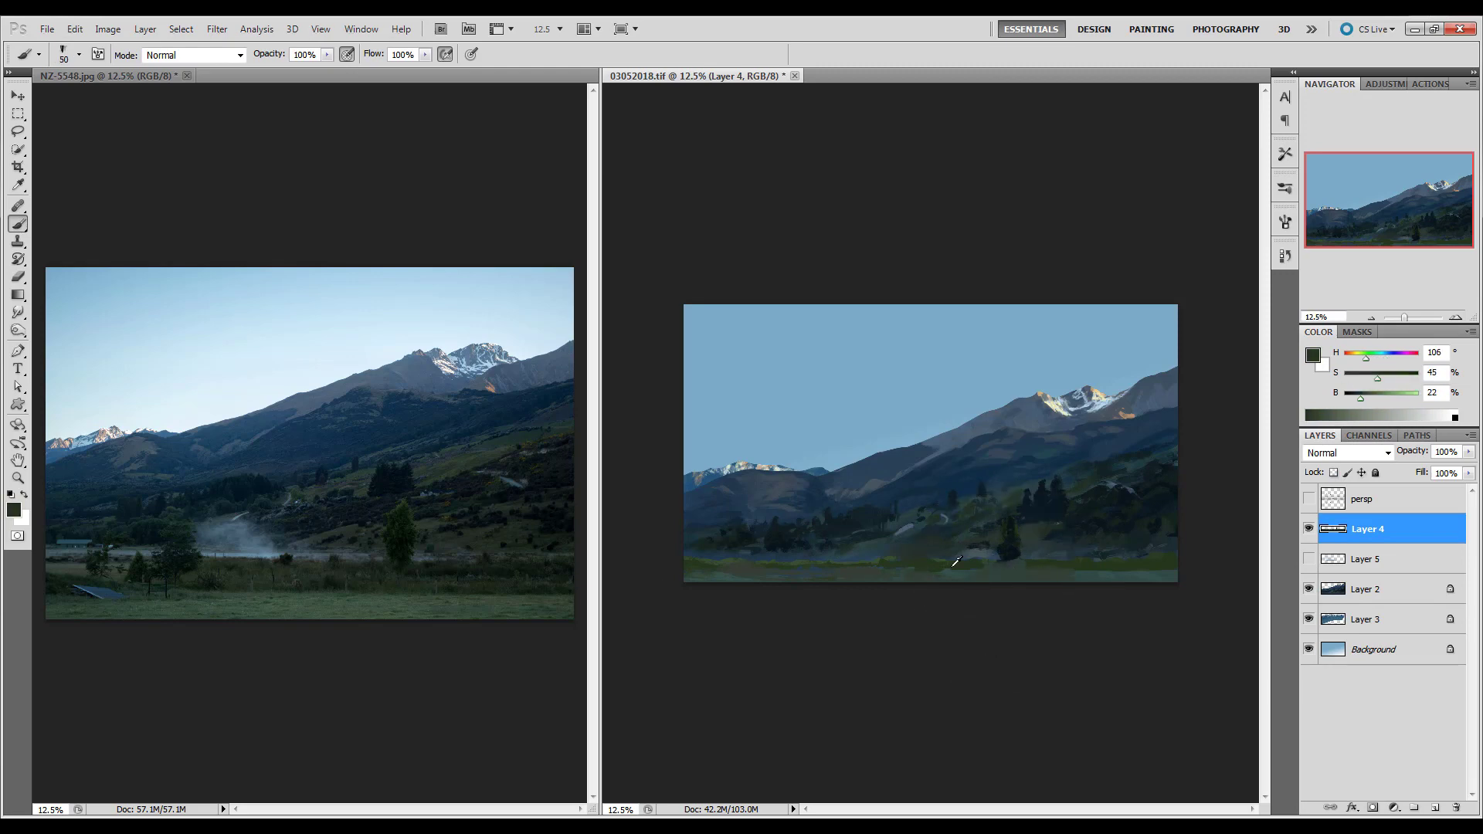
key("bracketright")
key("bracketright")
key("bracketright")
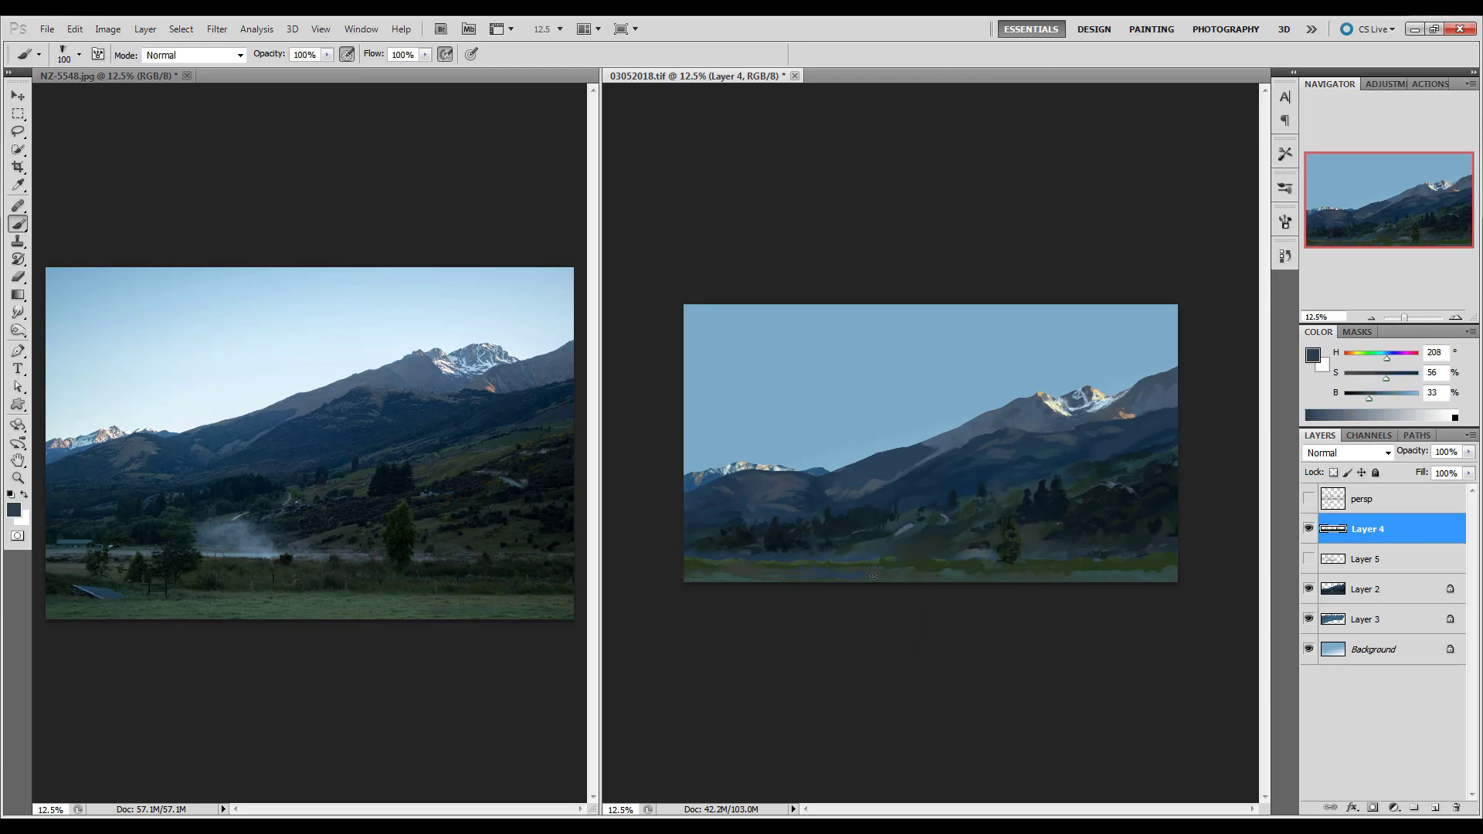
left_click(925, 575, "alt")
left_click(1309, 558)
left_click(1367, 558)
key("bracketright")
key("bracketright")
key("bracketright")
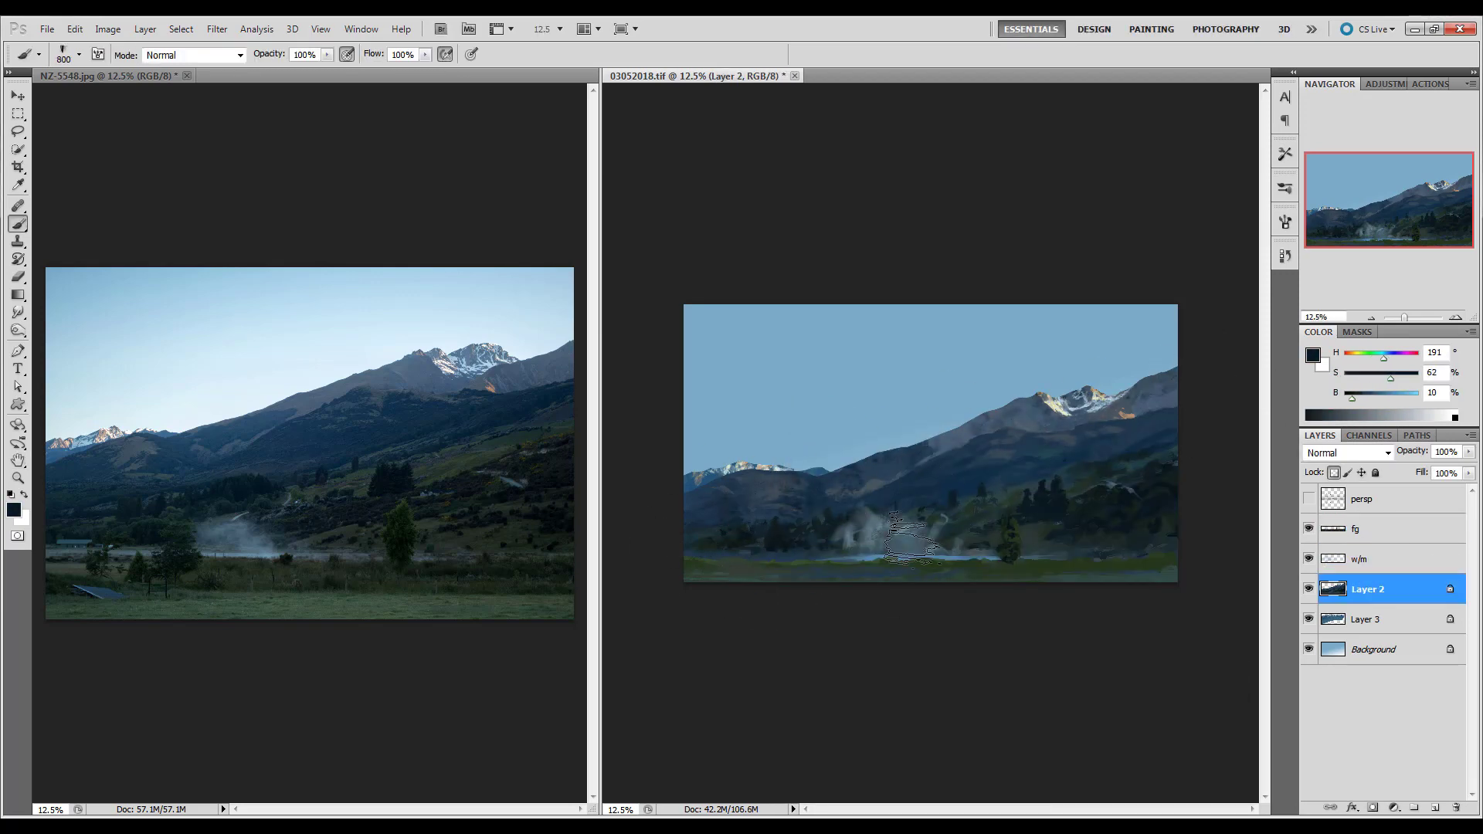
key("ctrl+d")
Step: Paint a blue-grey stroke over the distant hills
key("bracketleft")
key("bracketleft")
key("bracketleft")
left_click(877, 480, "alt")
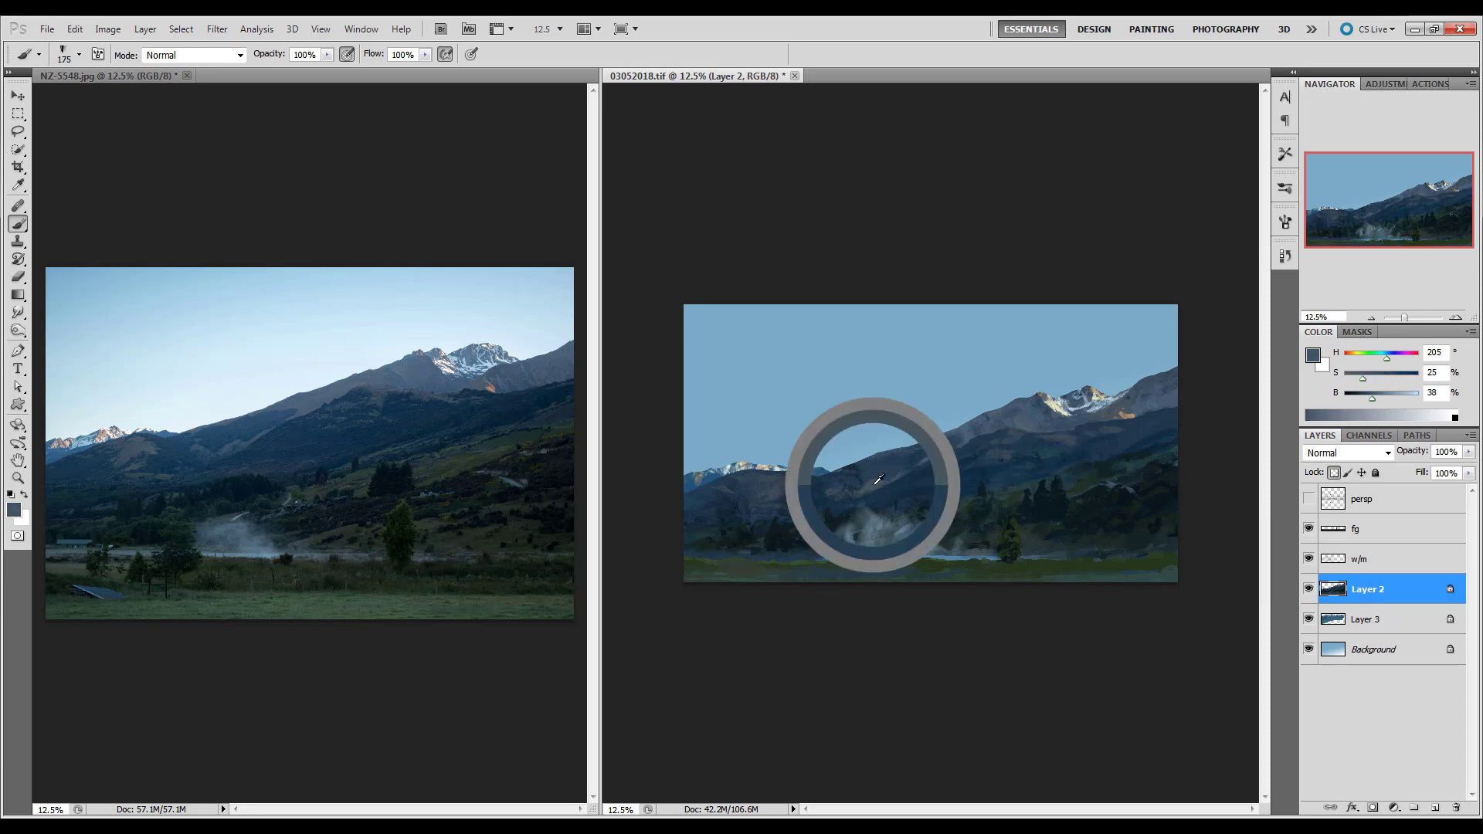
left_click_drag(877, 480, 786, 491)
key("bracketleft")
key("bracketleft")
key("bracketleft")
left_click(692, 484, "alt")
Step: Sample mountain blue, pale snow and dark green tones, returning to Layer 2
key("alt+bracketleft")
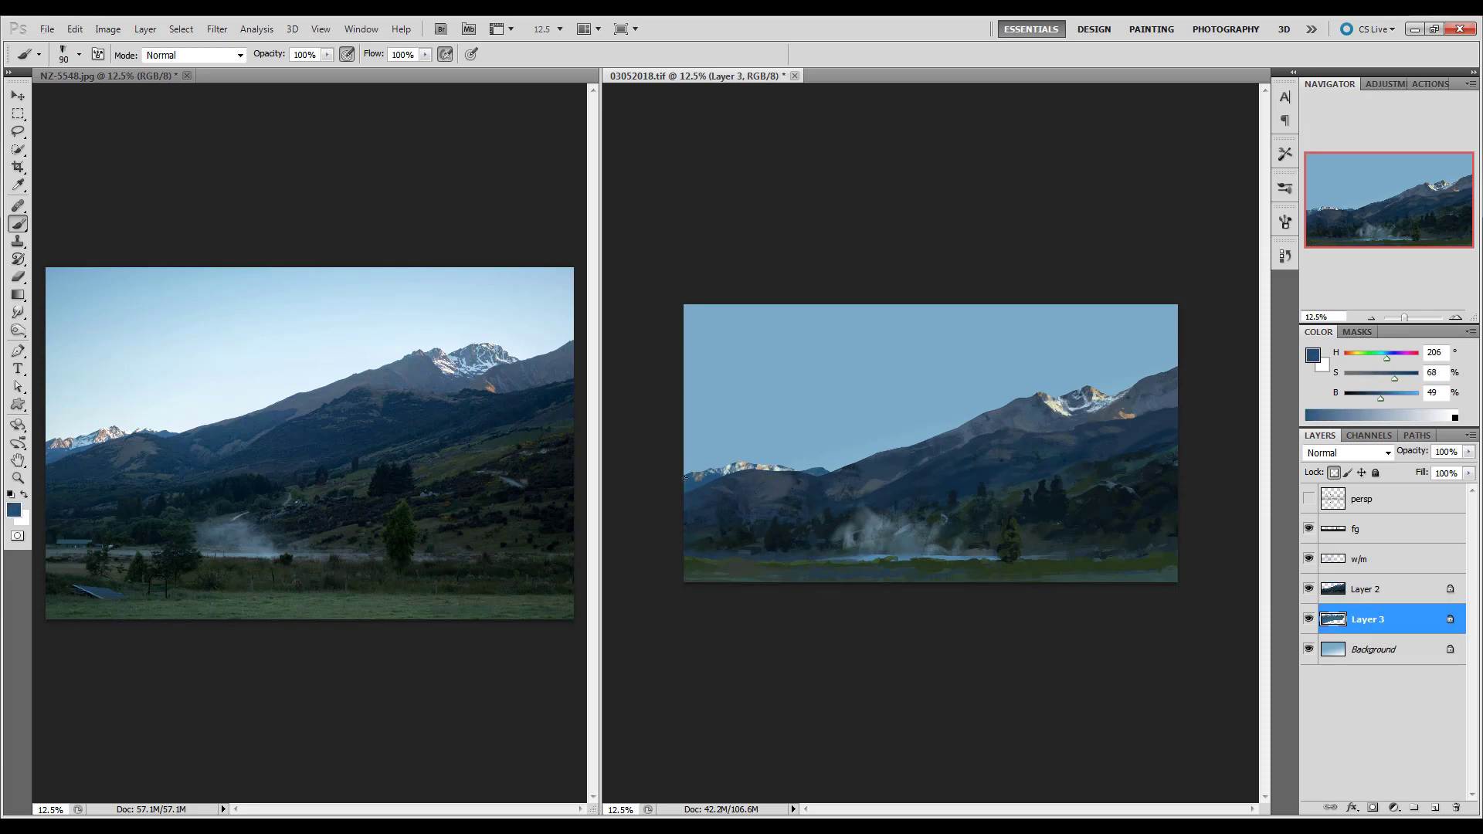
left_click(728, 464, "alt")
key("bracketleft")
key("bracketleft")
key("bracketleft")
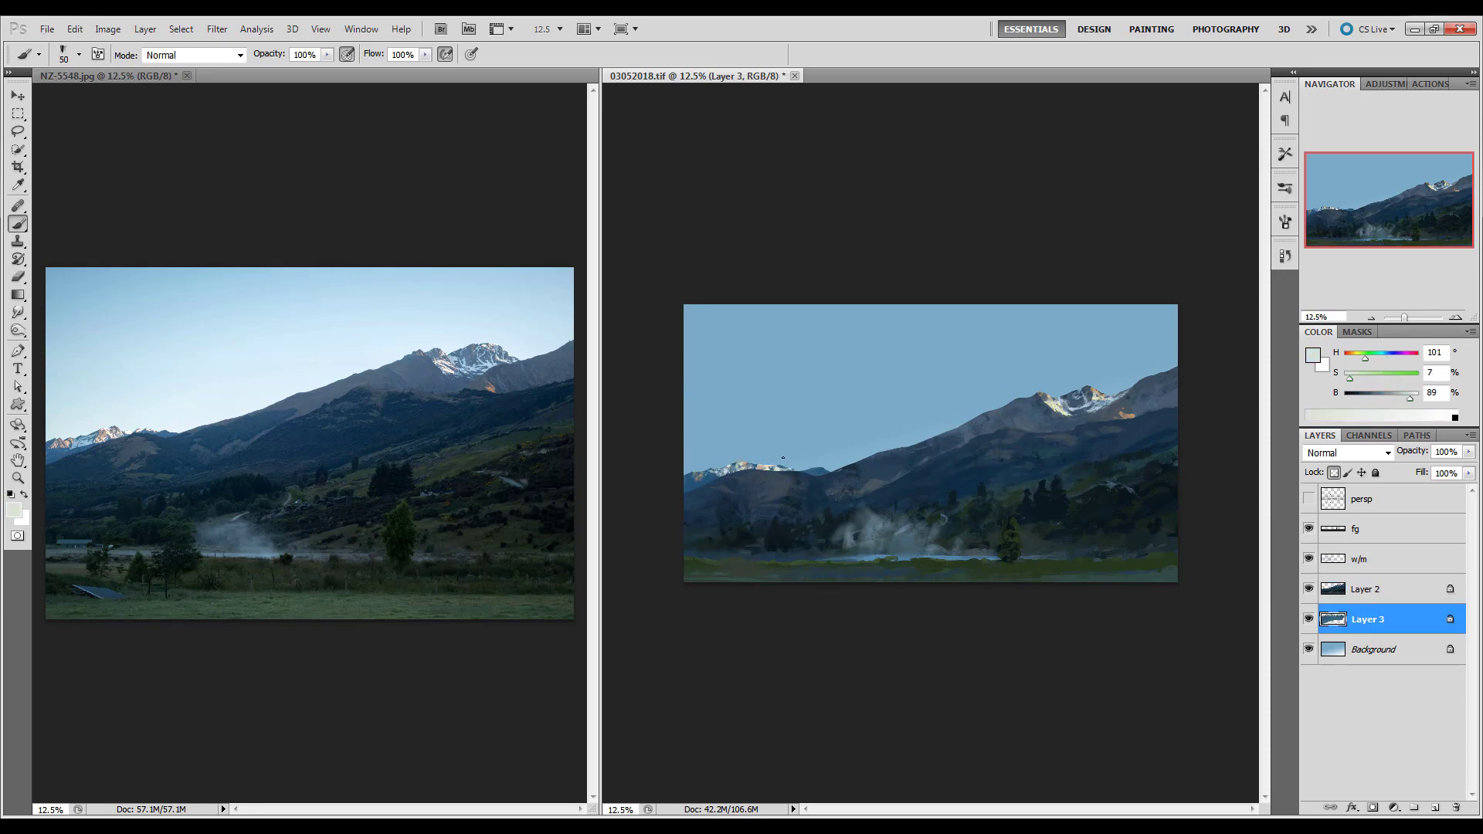
key("alt+bracketright")
left_click(1151, 516, "alt")
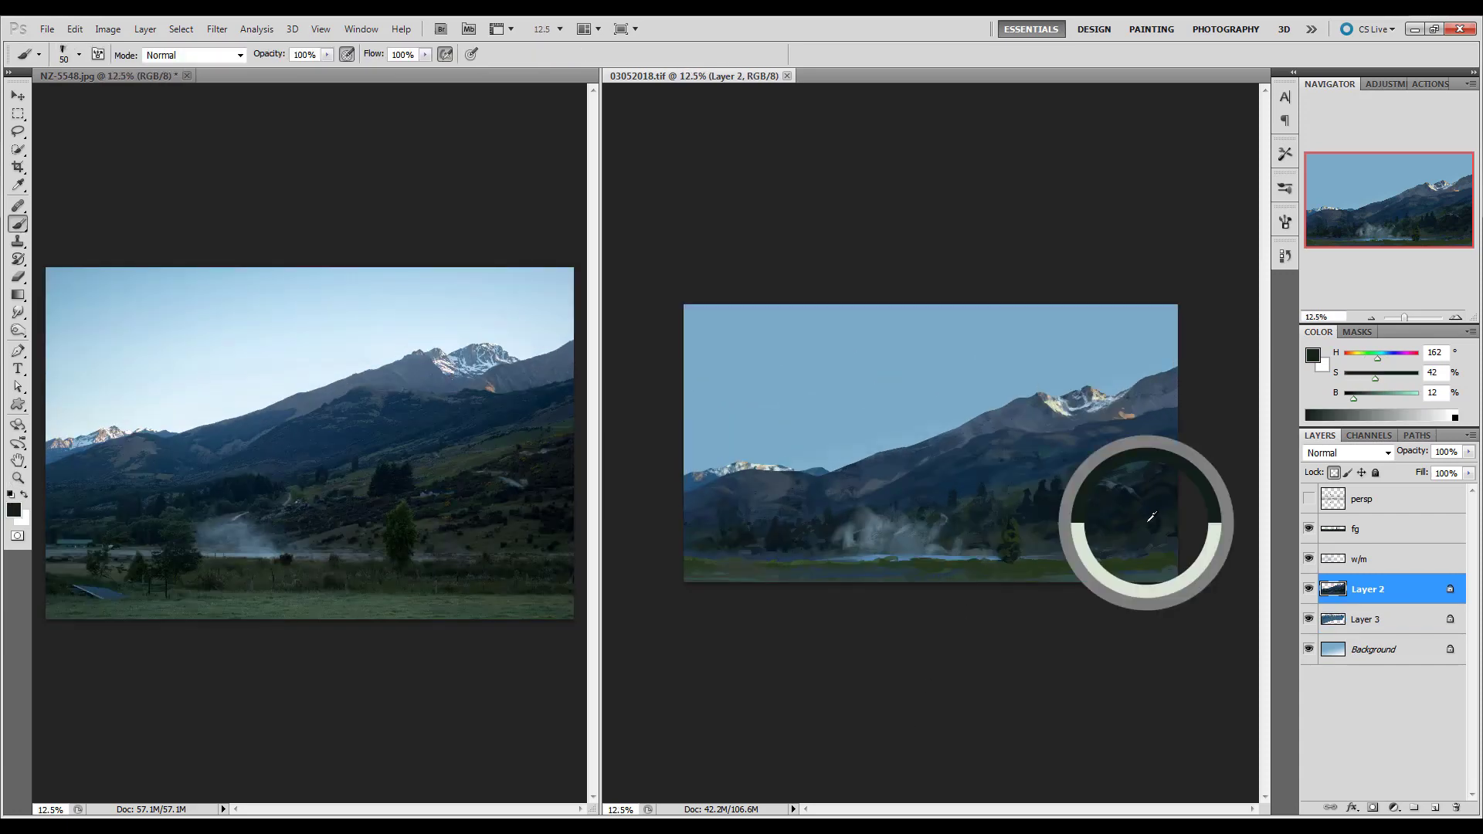
key("bracketright")
Step: Paint dark teal trees on the right slope with sampled forest tones
left_click(1111, 529, "alt")
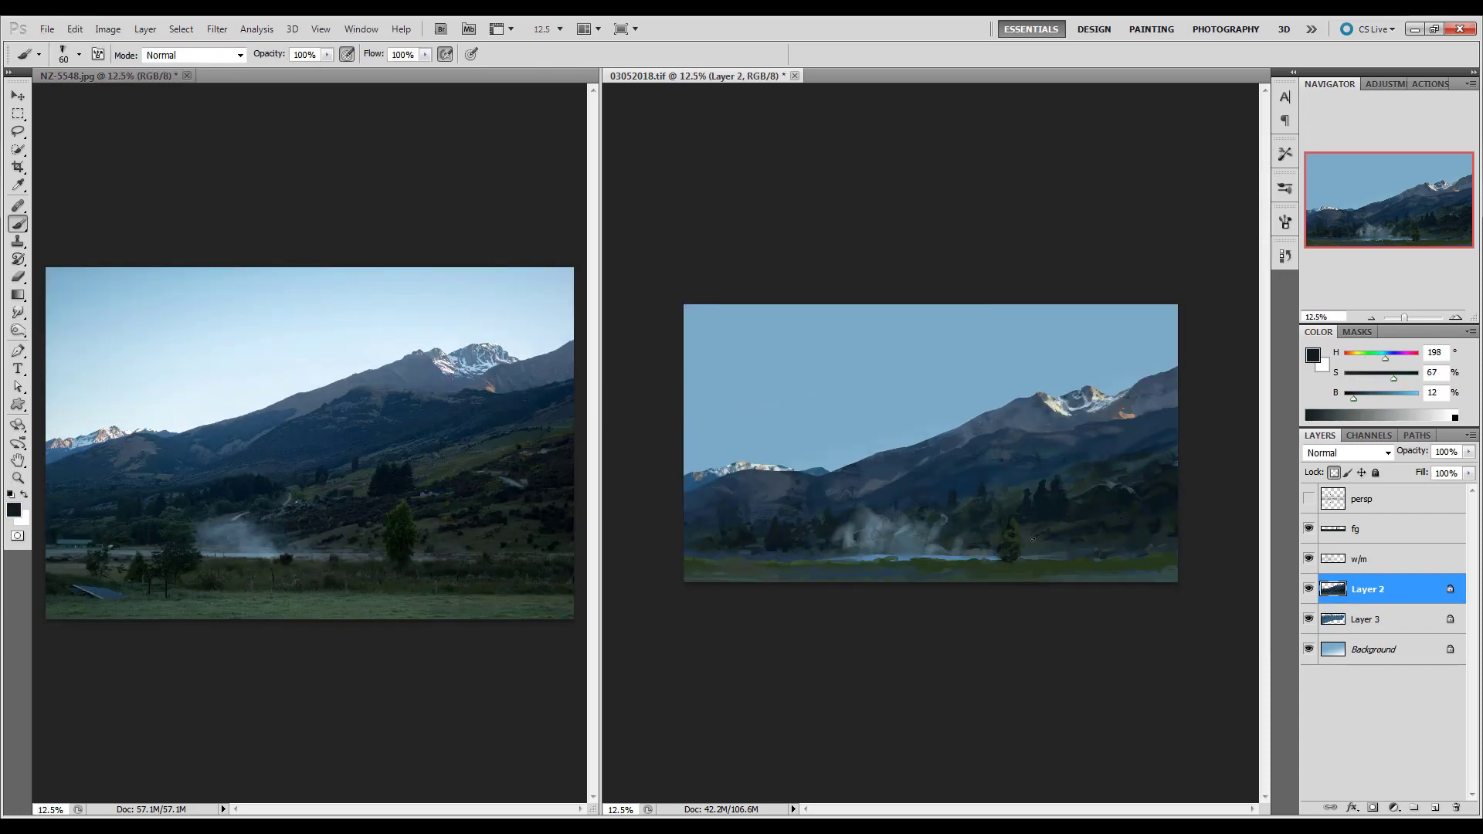
key("bracketright")
left_click(1086, 555, "alt")
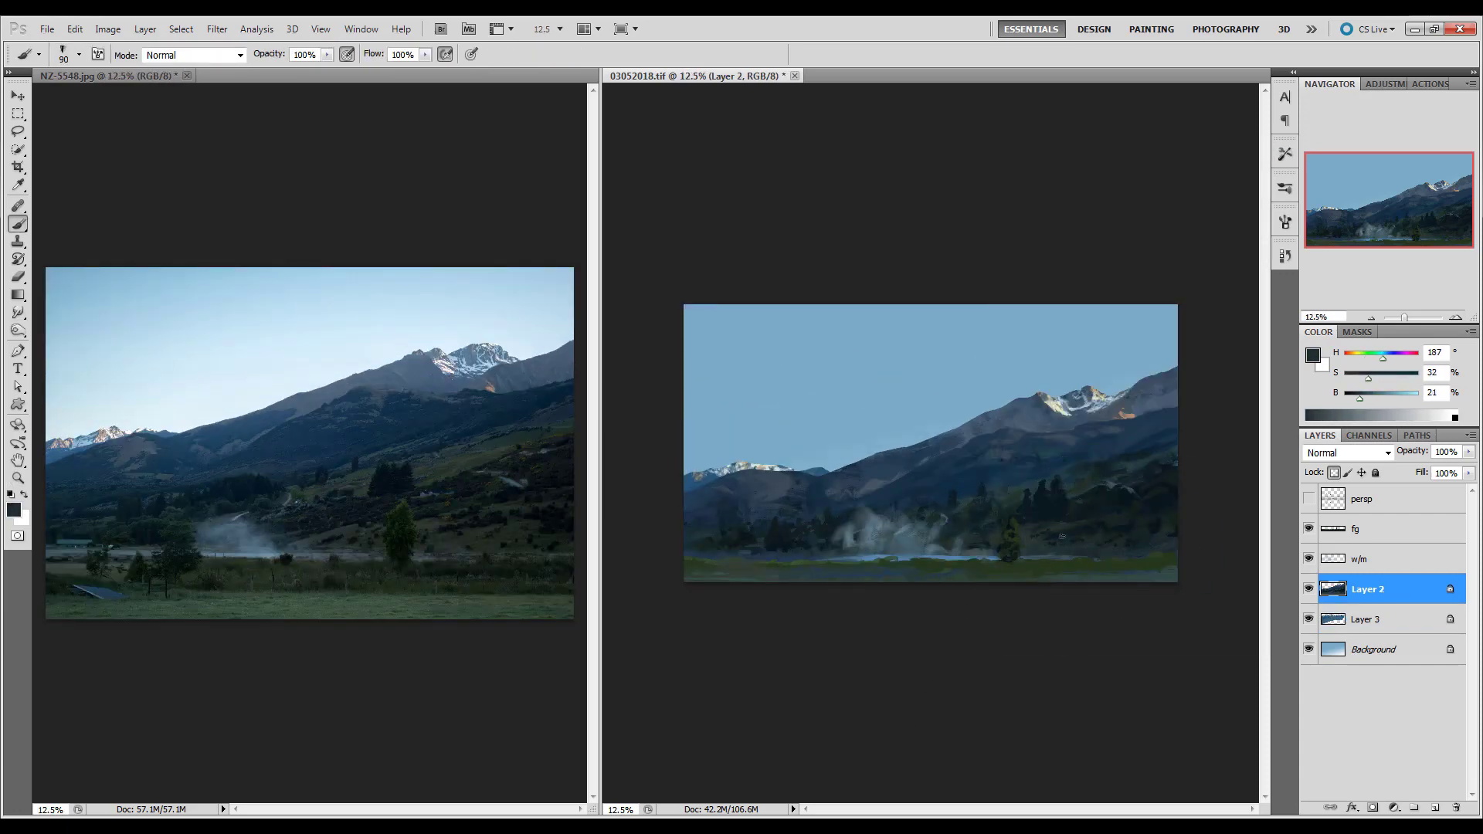
key("bracketleft")
key("bracketleft")
left_click(1063, 537, "alt")
left_click(1089, 520, "alt")
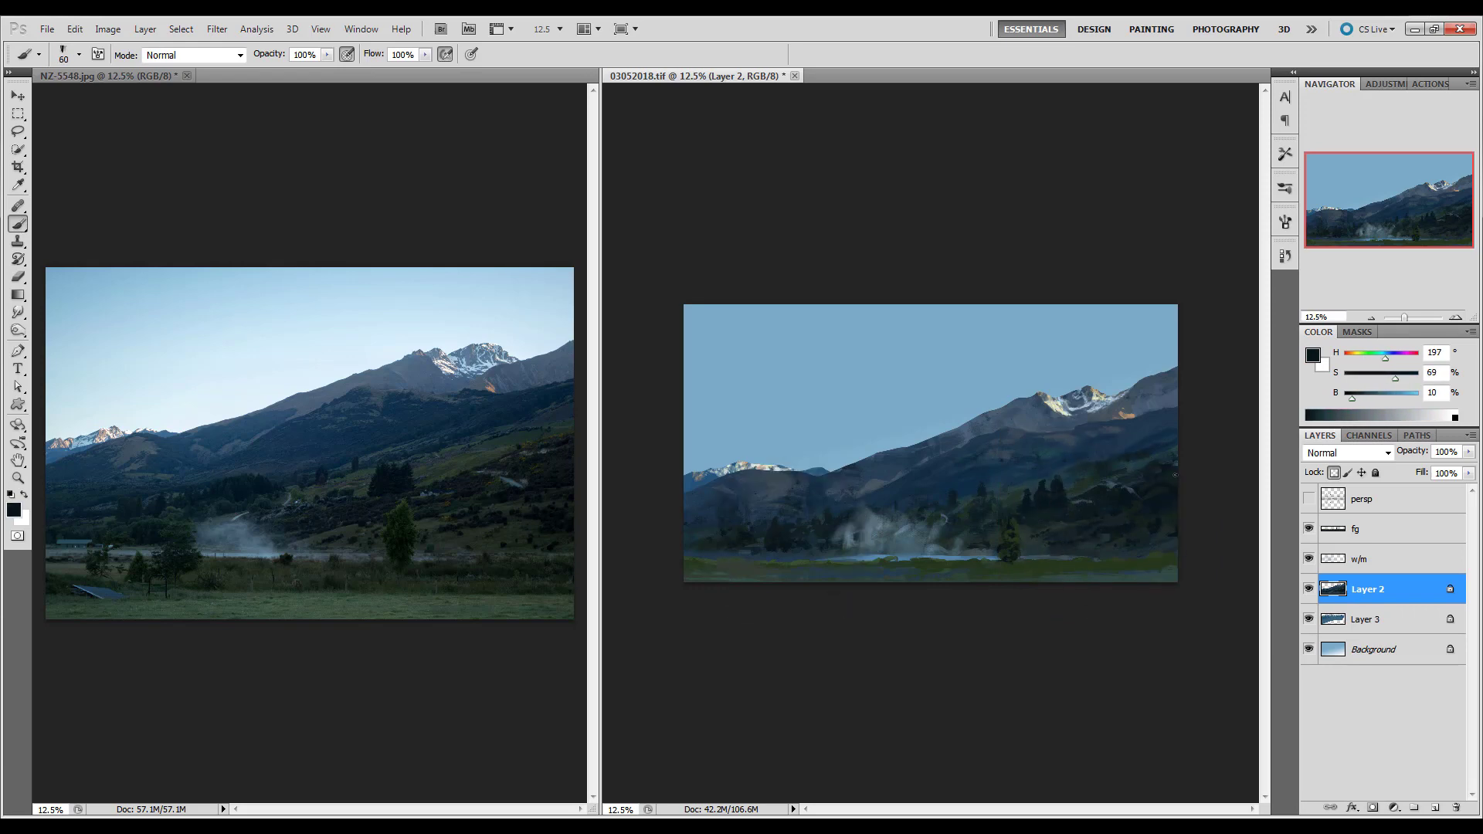
key("alt+bracketright")
Step: Paint small dark teal and green trees on a new layer, merging the fg layer into Layer 4
key("ctrl+shift+alt+n")
left_click(1006, 559, "alt")
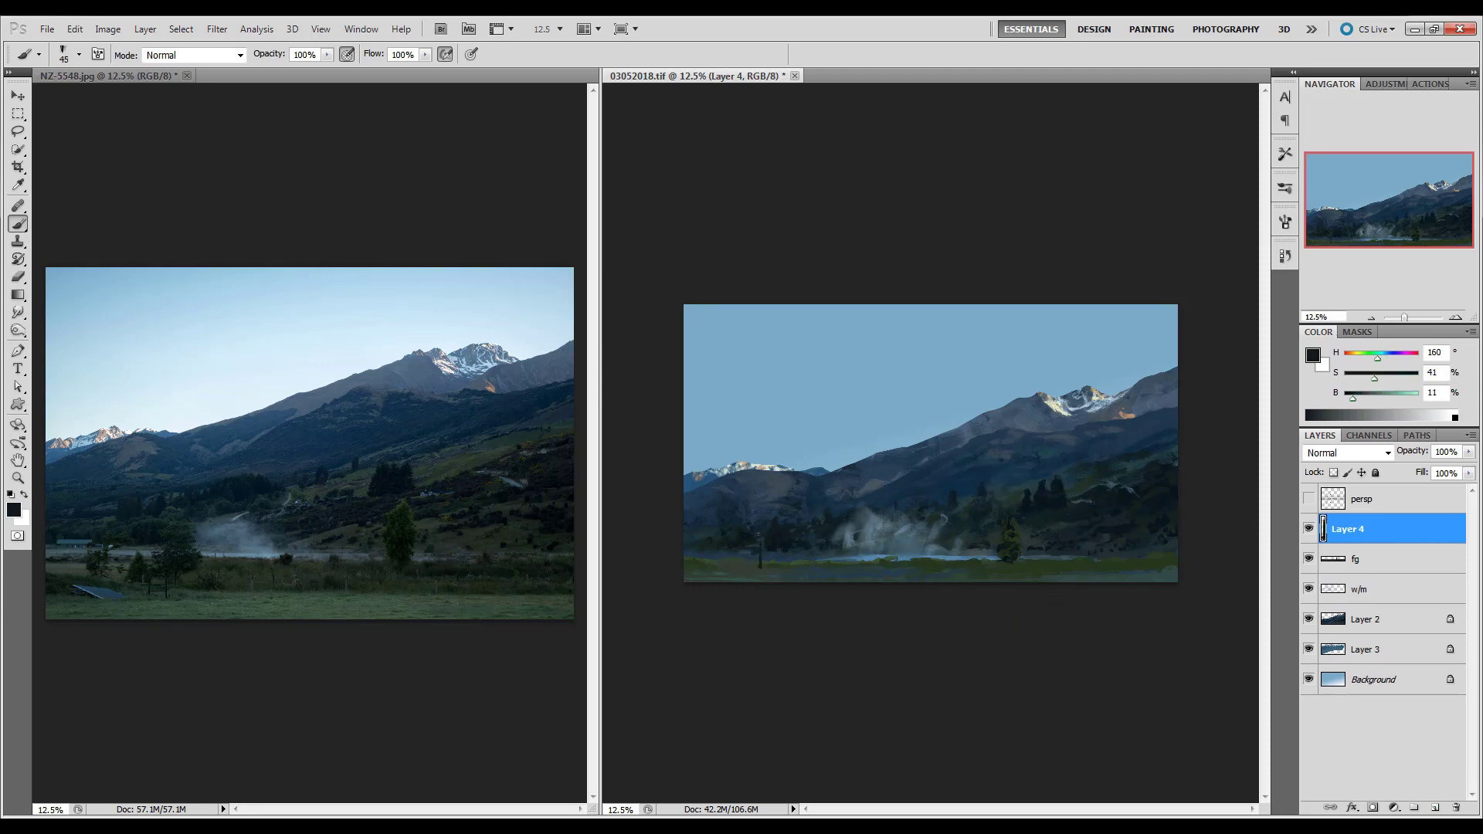
key("bracketright")
key("bracketright")
left_click(1008, 529, "alt")
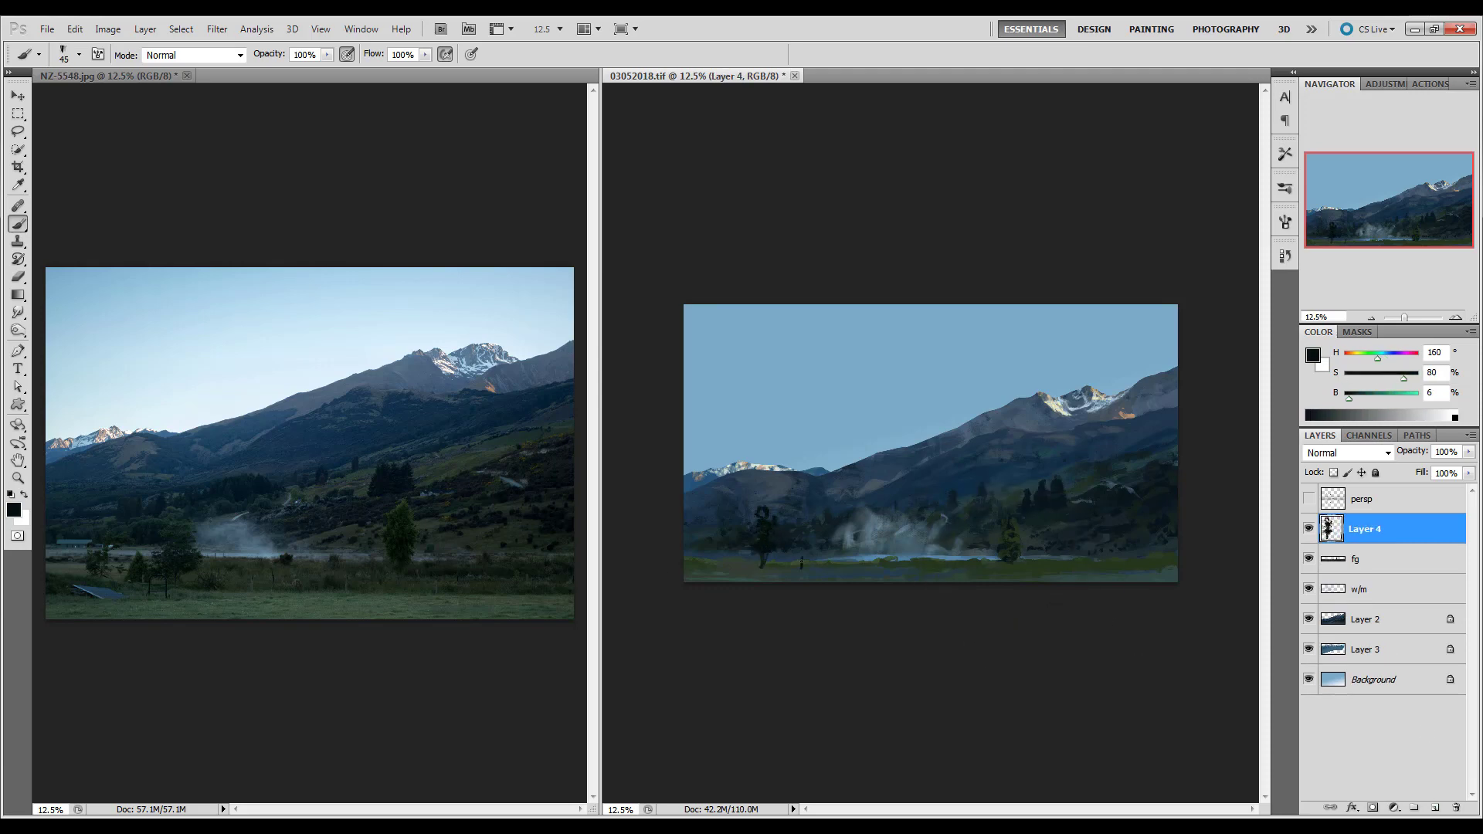
key("bracketright")
left_click(1019, 540, "alt")
left_click(1358, 565, "shift")
key("ctrl+e")
left_click(778, 576, "alt")
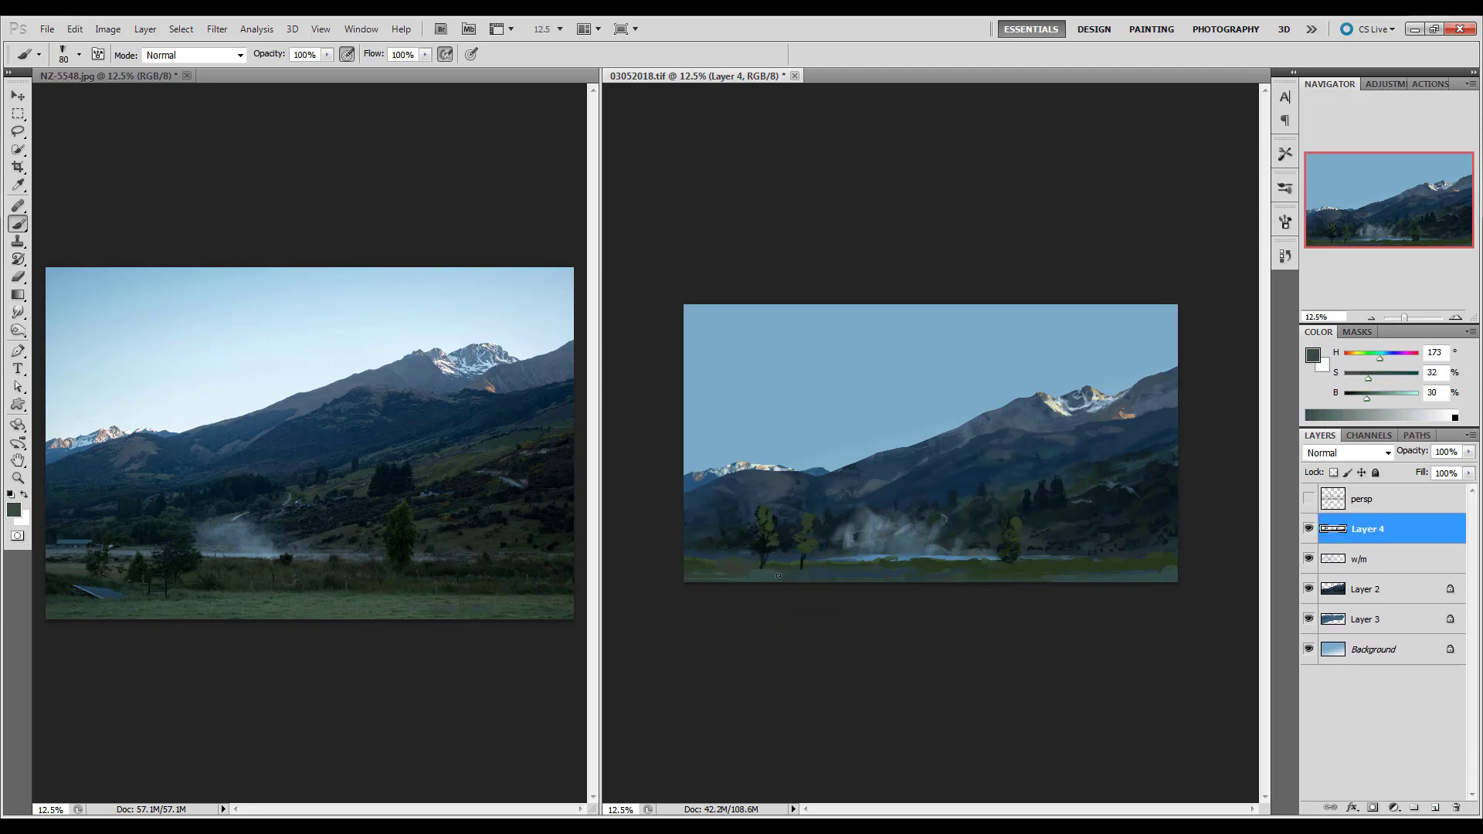
key("bracketleft")
key("bracketleft")
key("bracketleft")
left_click(713, 576, "alt")
Step: Duplicate the trees and lasso-move a single copied tree onto the right lakeshore
key("ctrl+j")
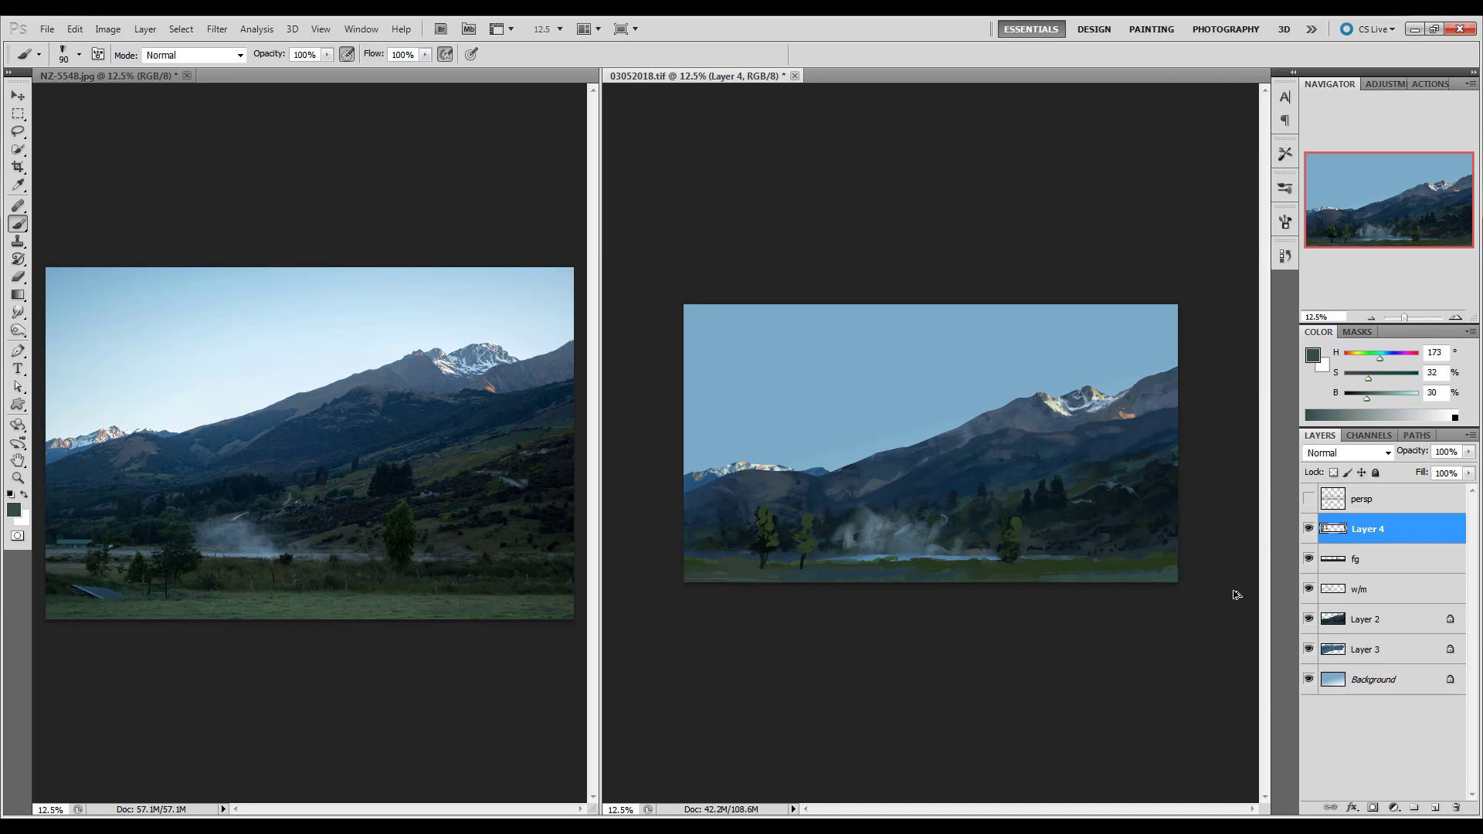
key("l")
key("ctrl+t")
key("Return")
mouse_move(985, 544)
left_mouse_down()
mouse_move(1000, 554)
mouse_move(989, 545)
mouse_move(1013, 525)
left_mouse_up()
key("ctrl+t")
key("Return")
Step: Smudge-blend the trees on Layer 4 and merge Layer 4 into Layer 5
key("b")
left_click(1013, 557, "alt")
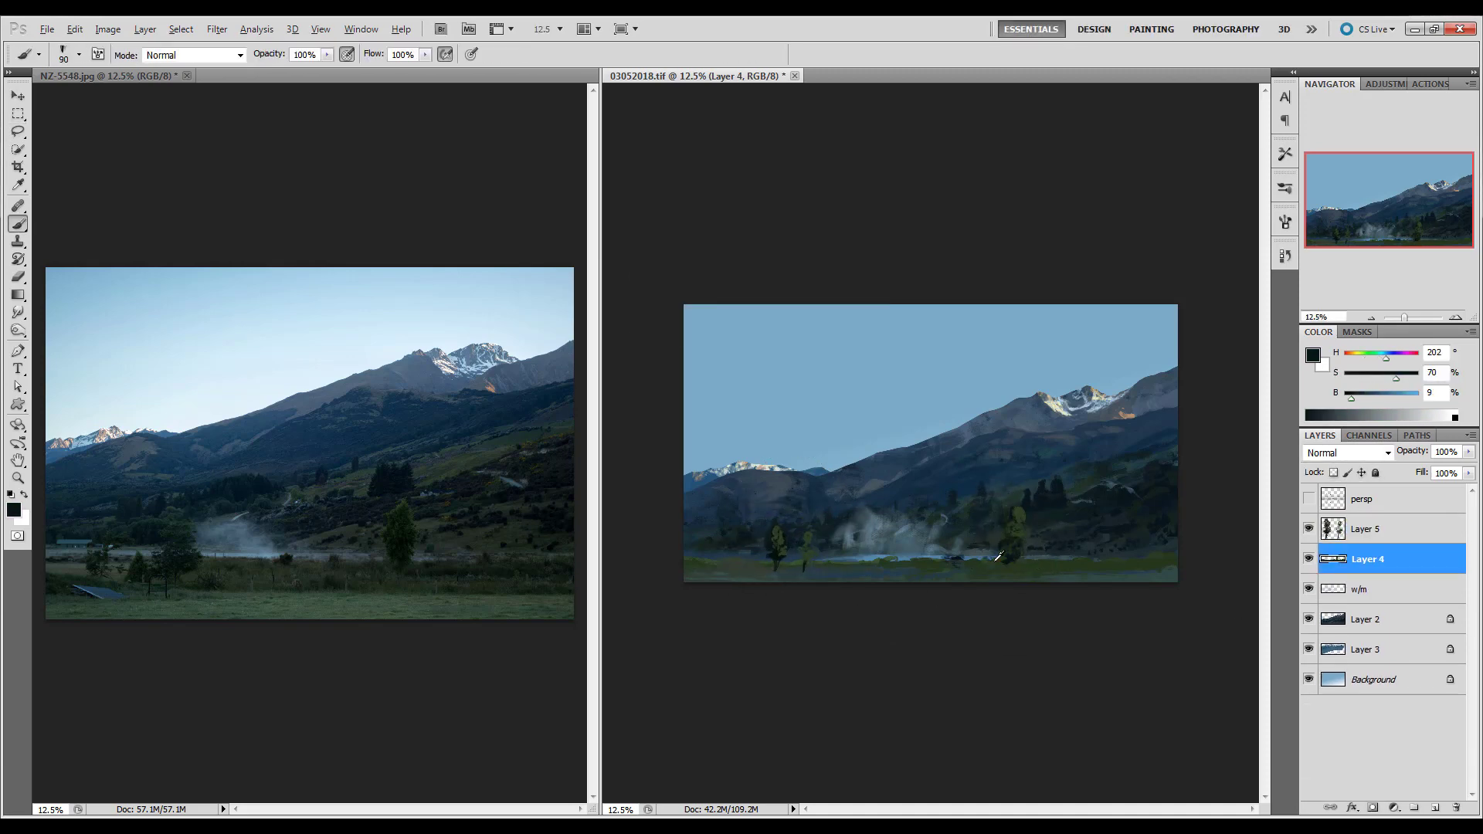
key("r")
left_click(1383, 529, "shift")
key("ctrl+e")
Step: Brush dark green grass along the bottom edge with a larger brush
key("b")
left_click(1370, 398)
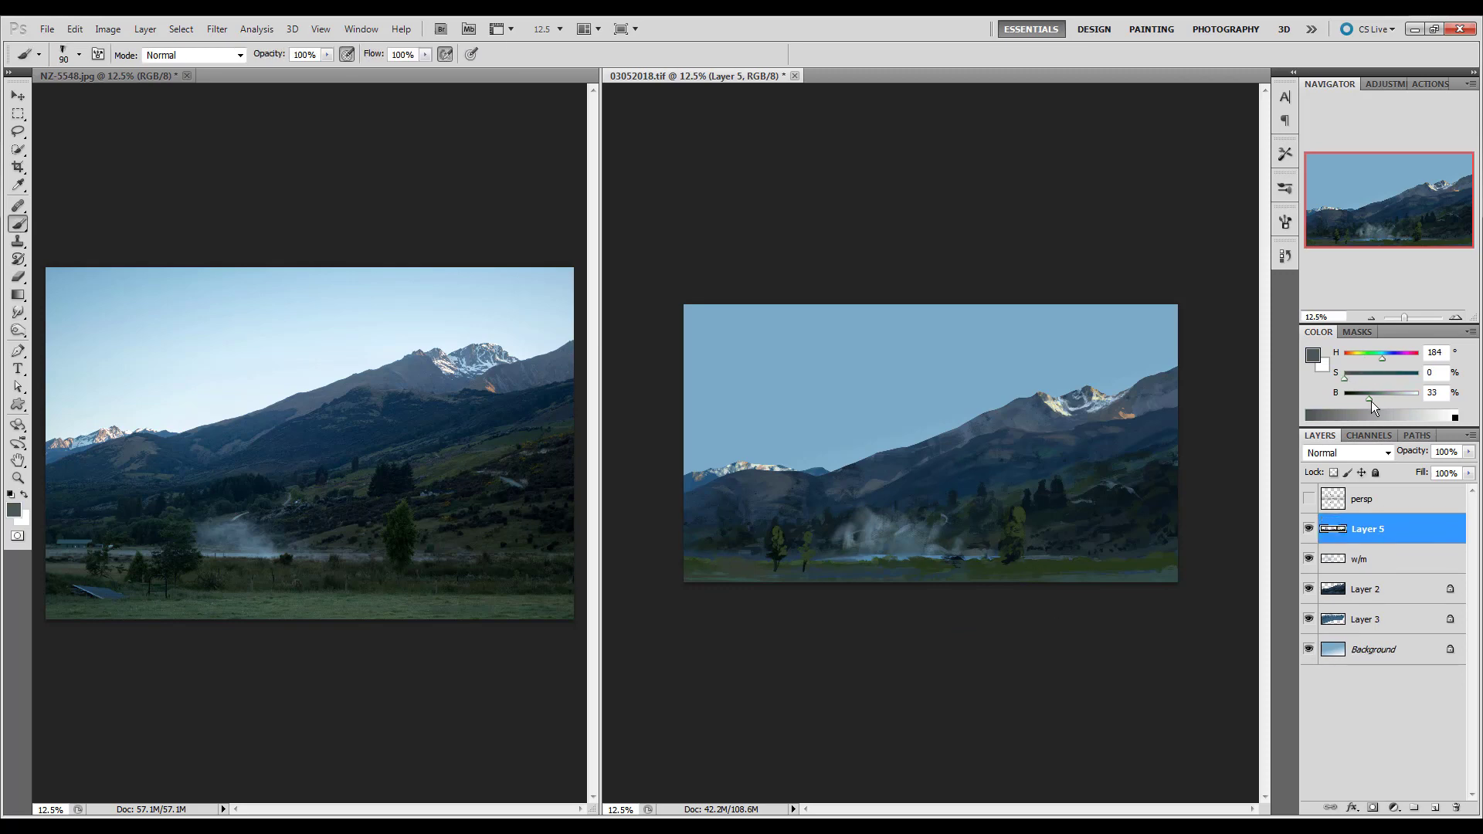
key("bracketright")
left_click(975, 574, "alt")
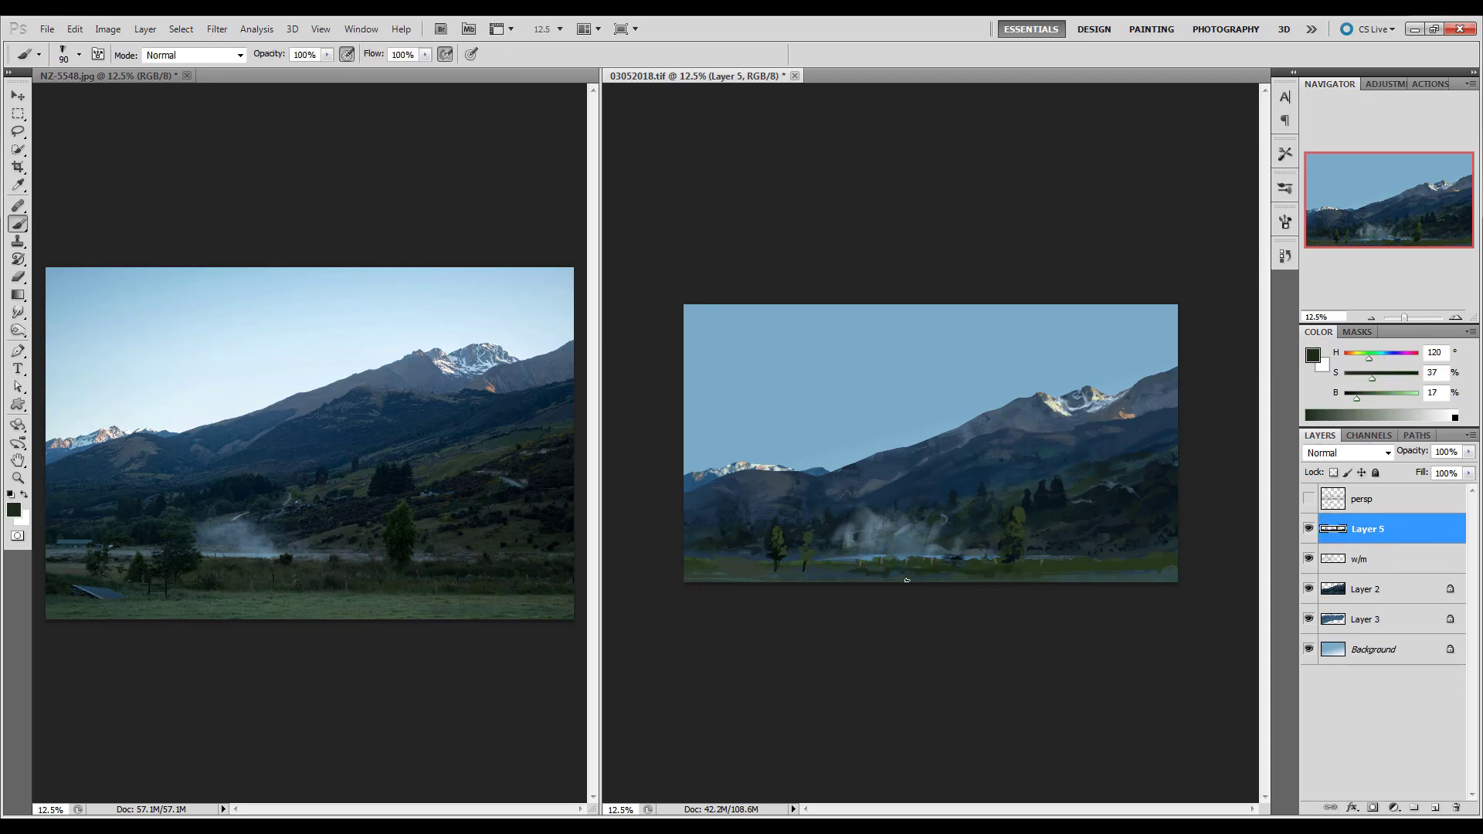
left_click(907, 579, "alt")
key("bracketright")
key("bracketright")
key("bracketright")
left_click_drag(907, 579, 1042, 576)
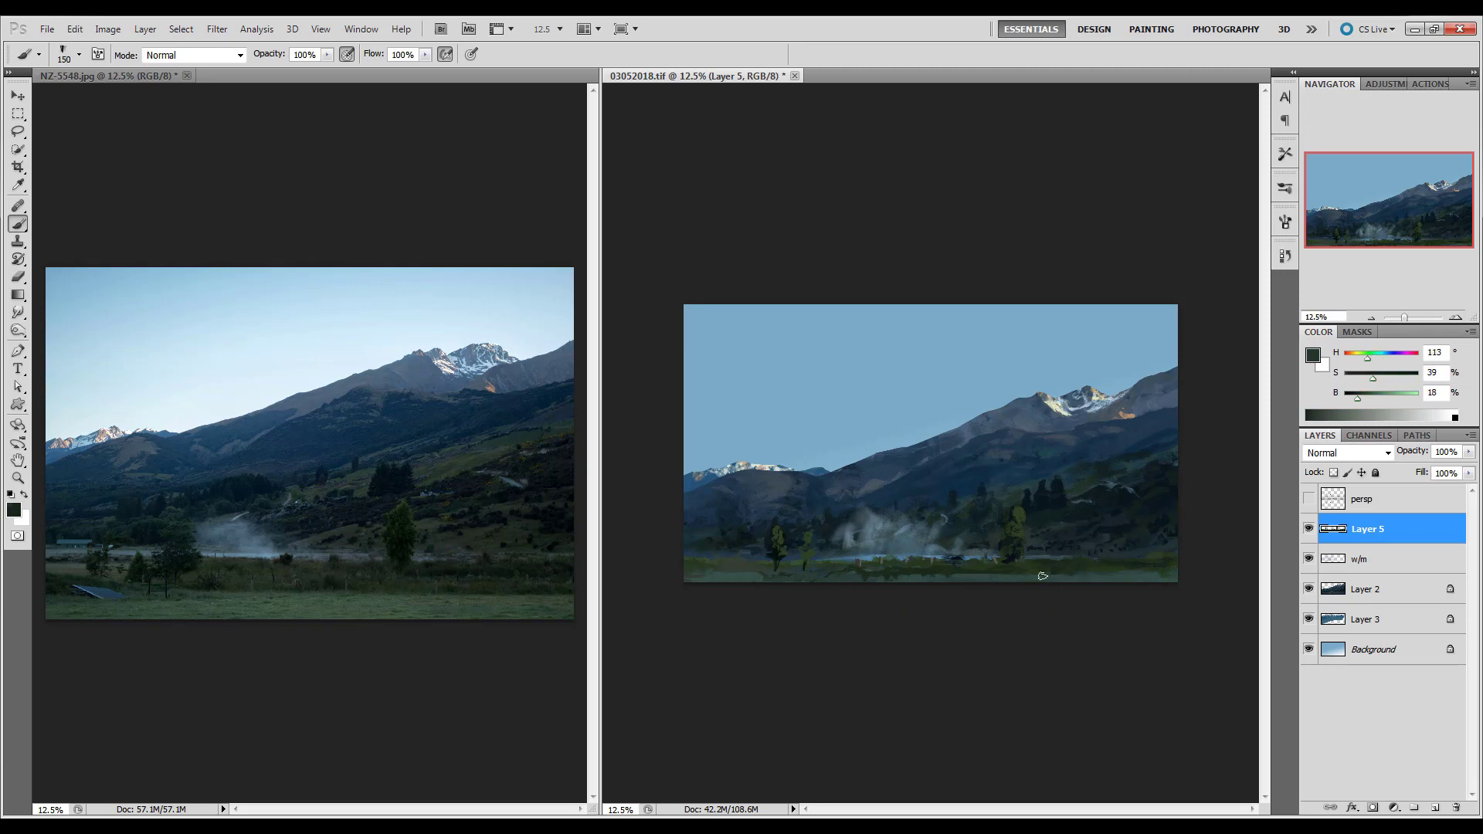
left_click(1042, 575, "alt")
key("alt+bracketleft")
key("alt+bracketleft")
key("o")
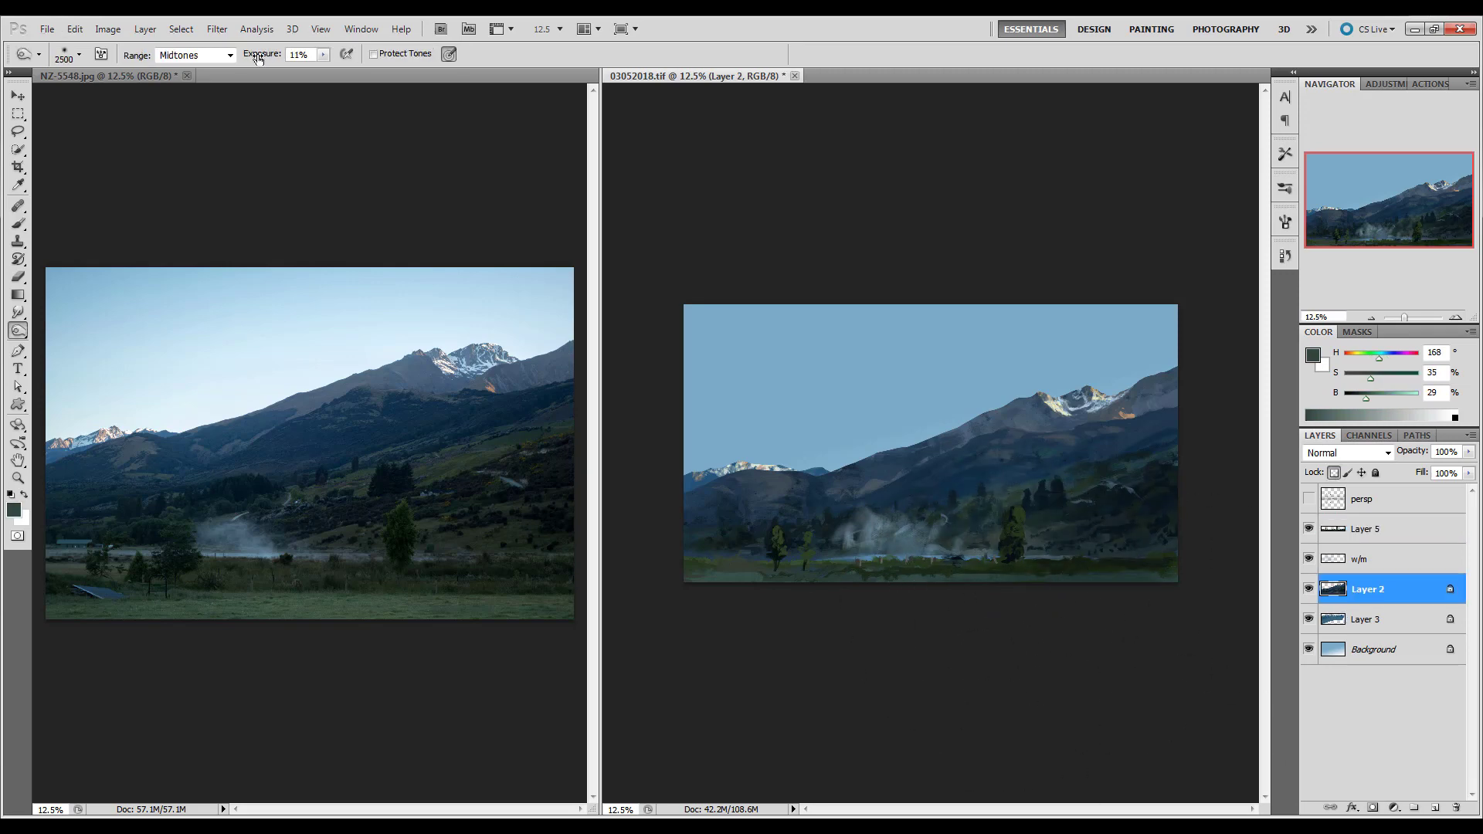
Step: With Layer 2 hidden, paint pale light-blue cloud strokes on the Background layer, then show Layer 2
key("b")
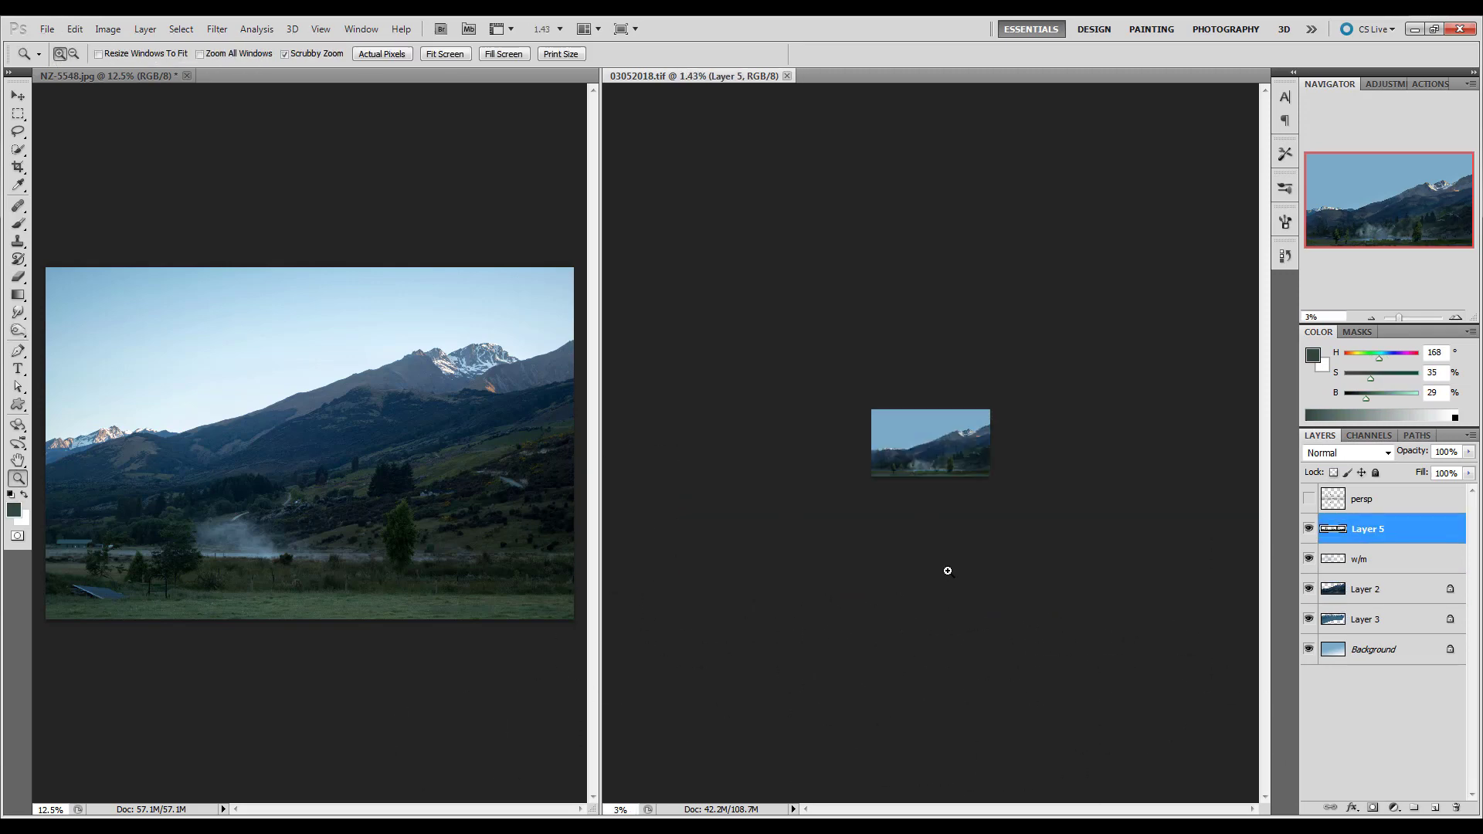
key("alt+bracketleft")
key("alt+bracketleft")
left_click(947, 570, "alt")
left_click(1308, 589)
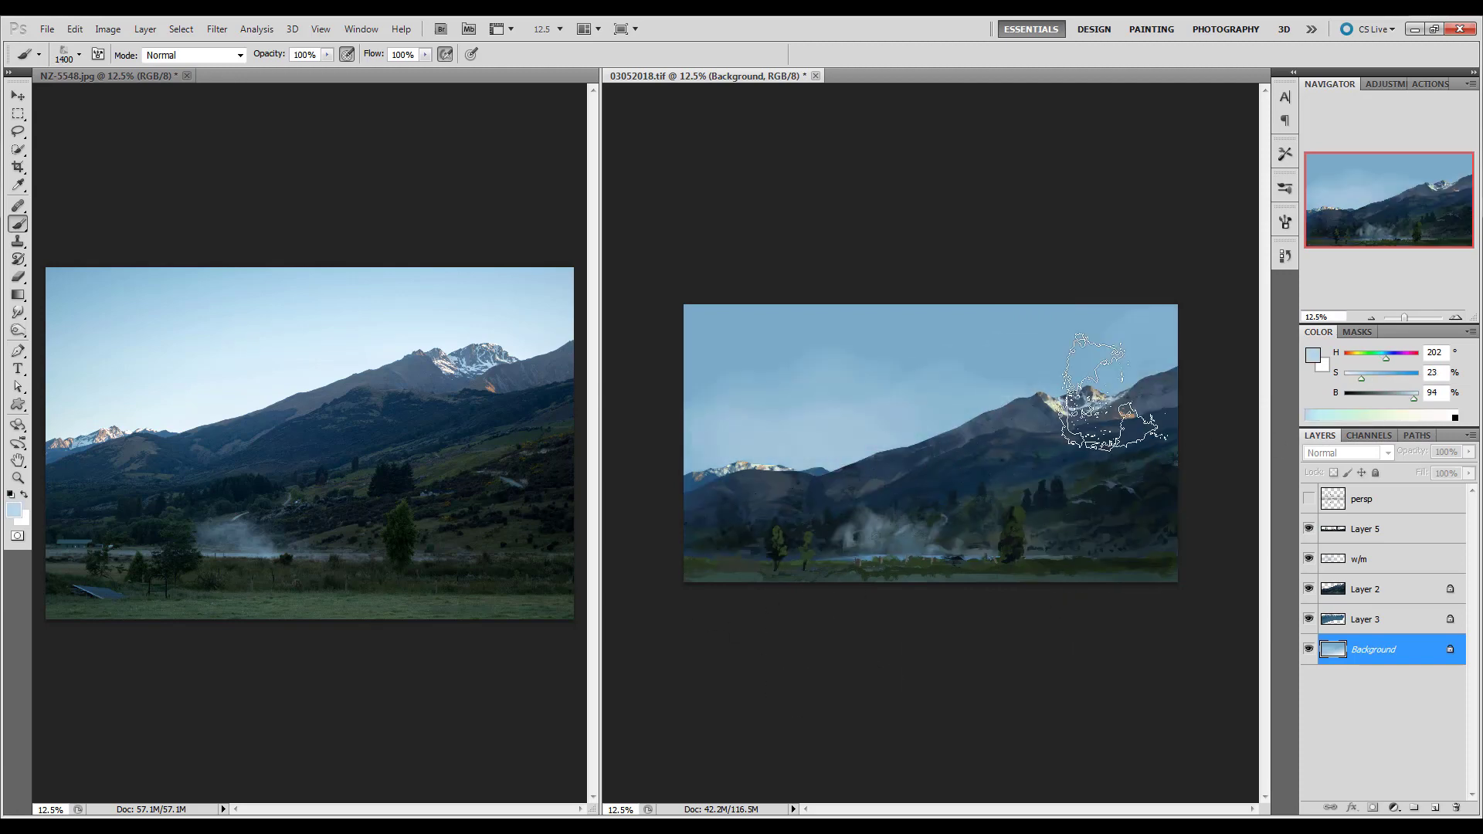
key("bracketright")
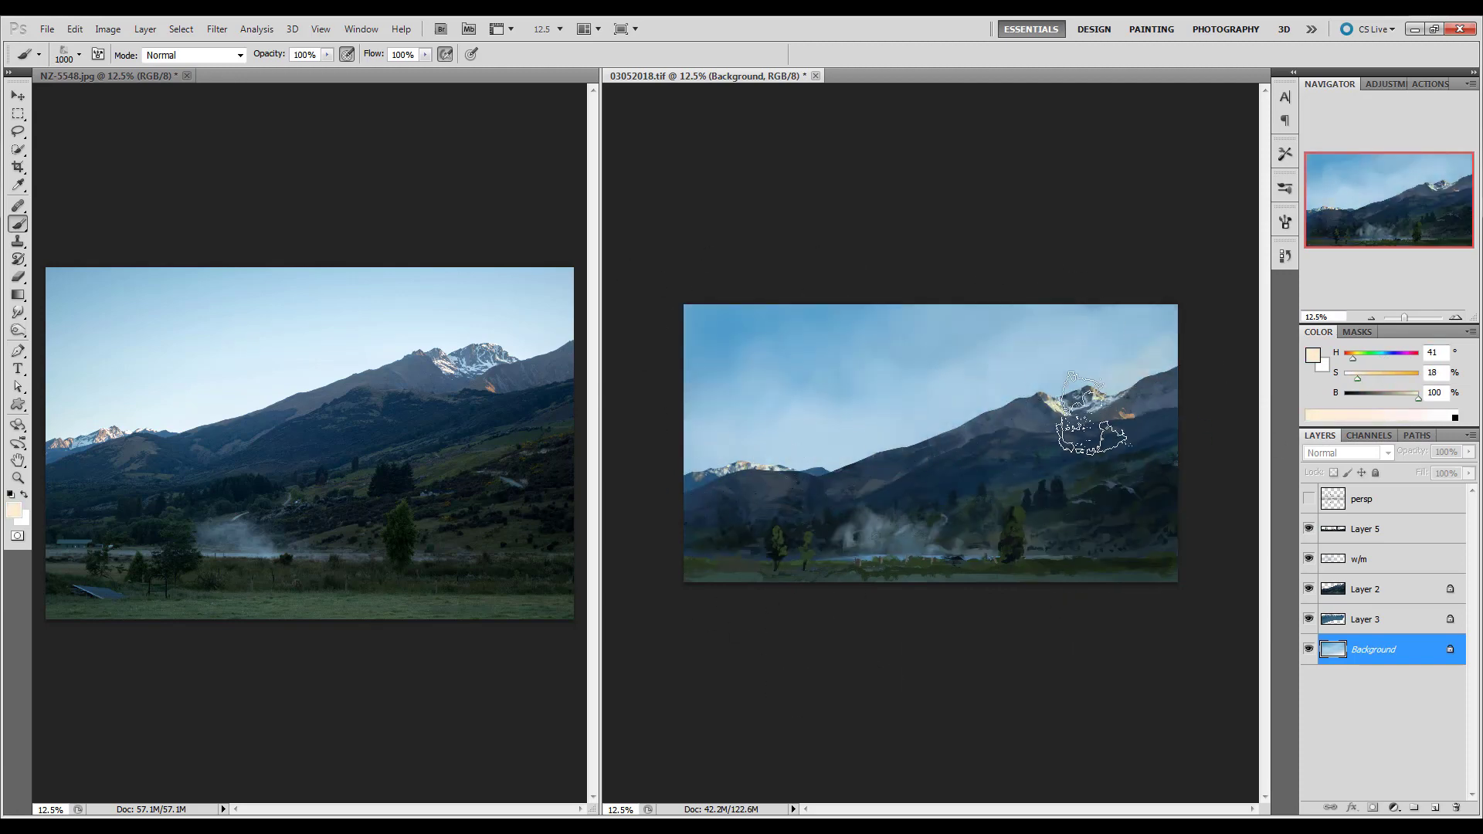
Step: Zoom out to review the whole painting, then zoom back in on the lake area
key("z")
left_click(971, 519, "alt")
key("b")
key("alt+bracketright")
key("alt+bracketright")
key("alt+bracketright")
left_click(880, 559, "alt")
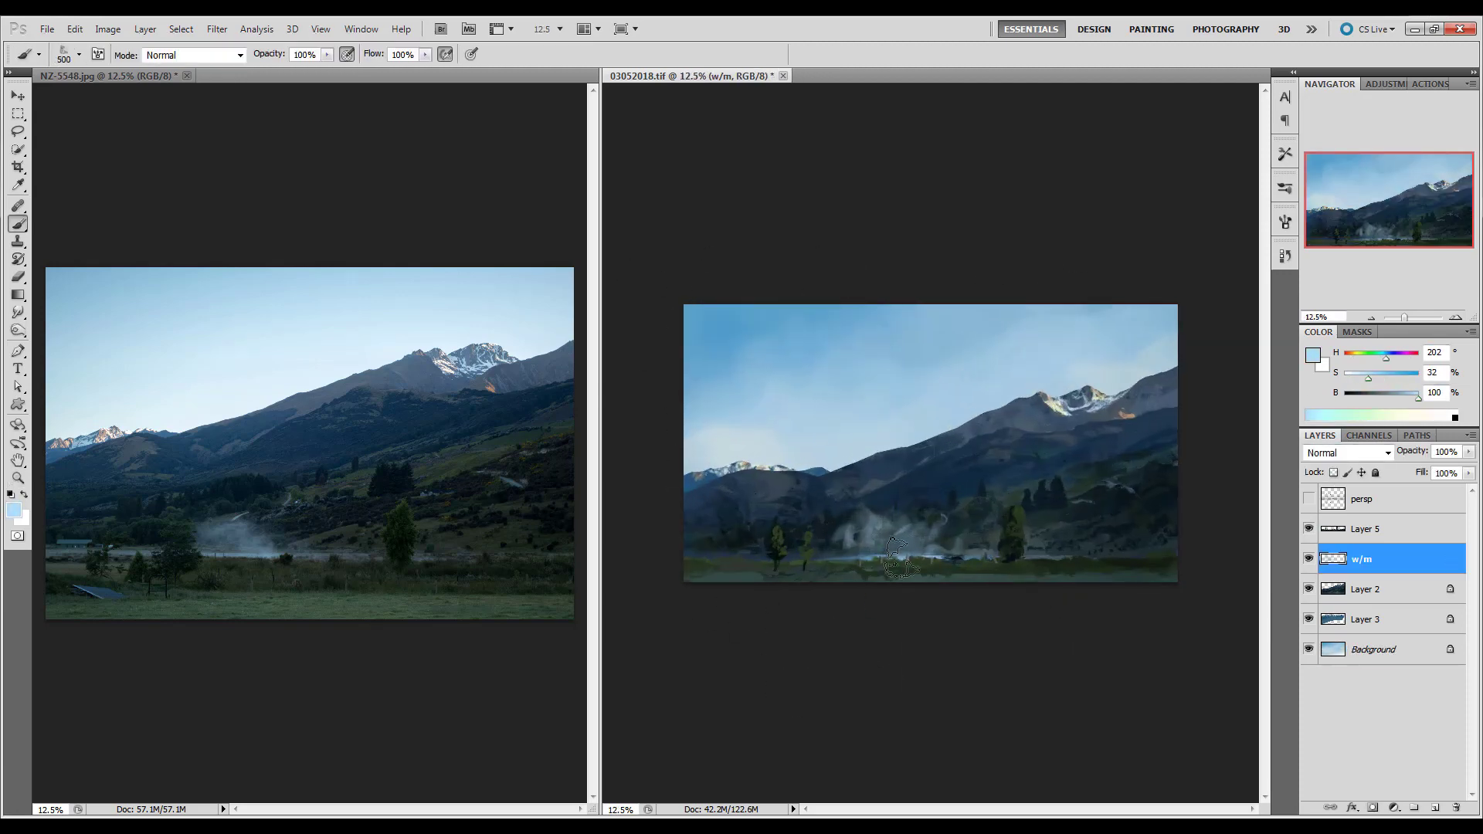
key("alt+bracketleft")
key("ctrl+plus")
key("ctrl+plus")
left_click(1004, 587, "alt")
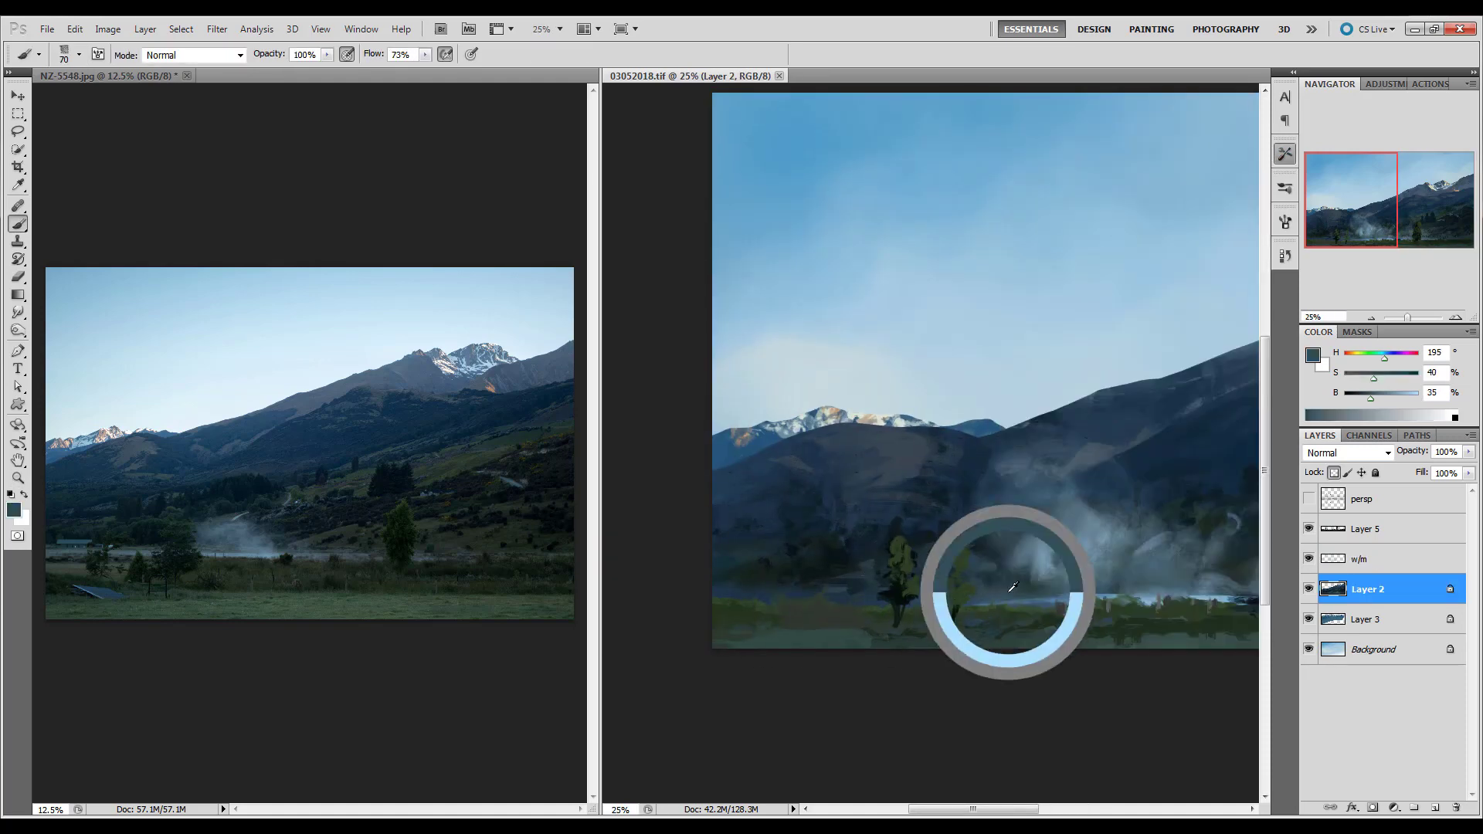
Step: Paint a small pale shed and shoreline details on the left lakeshore with a small brush
left_click(844, 595, "alt")
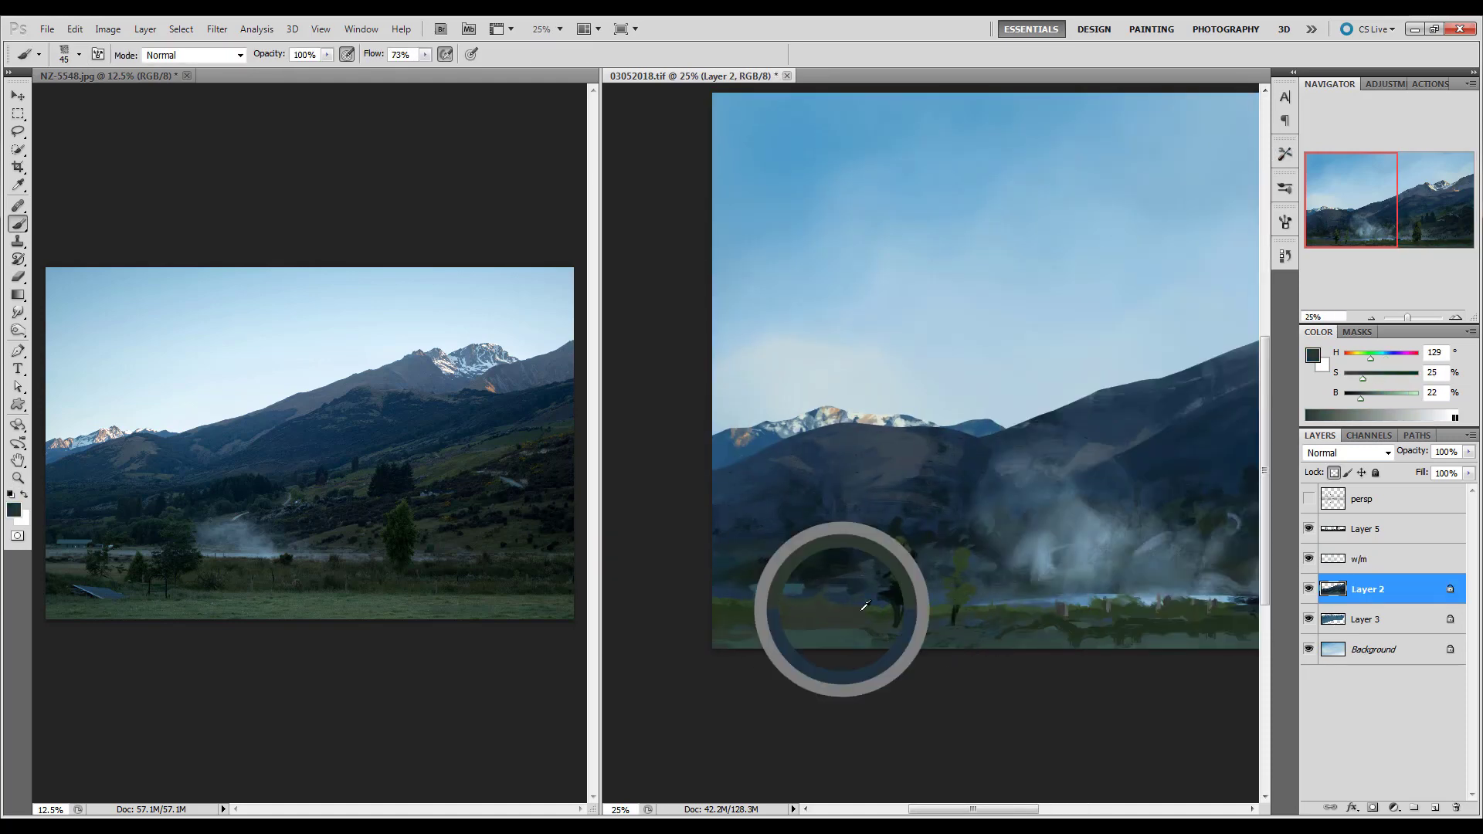
key("bracketright")
key("bracketright")
key("bracketright")
left_click_drag(772, 595, 842, 614)
key("bracketleft")
key("bracketleft")
key("bracketleft")
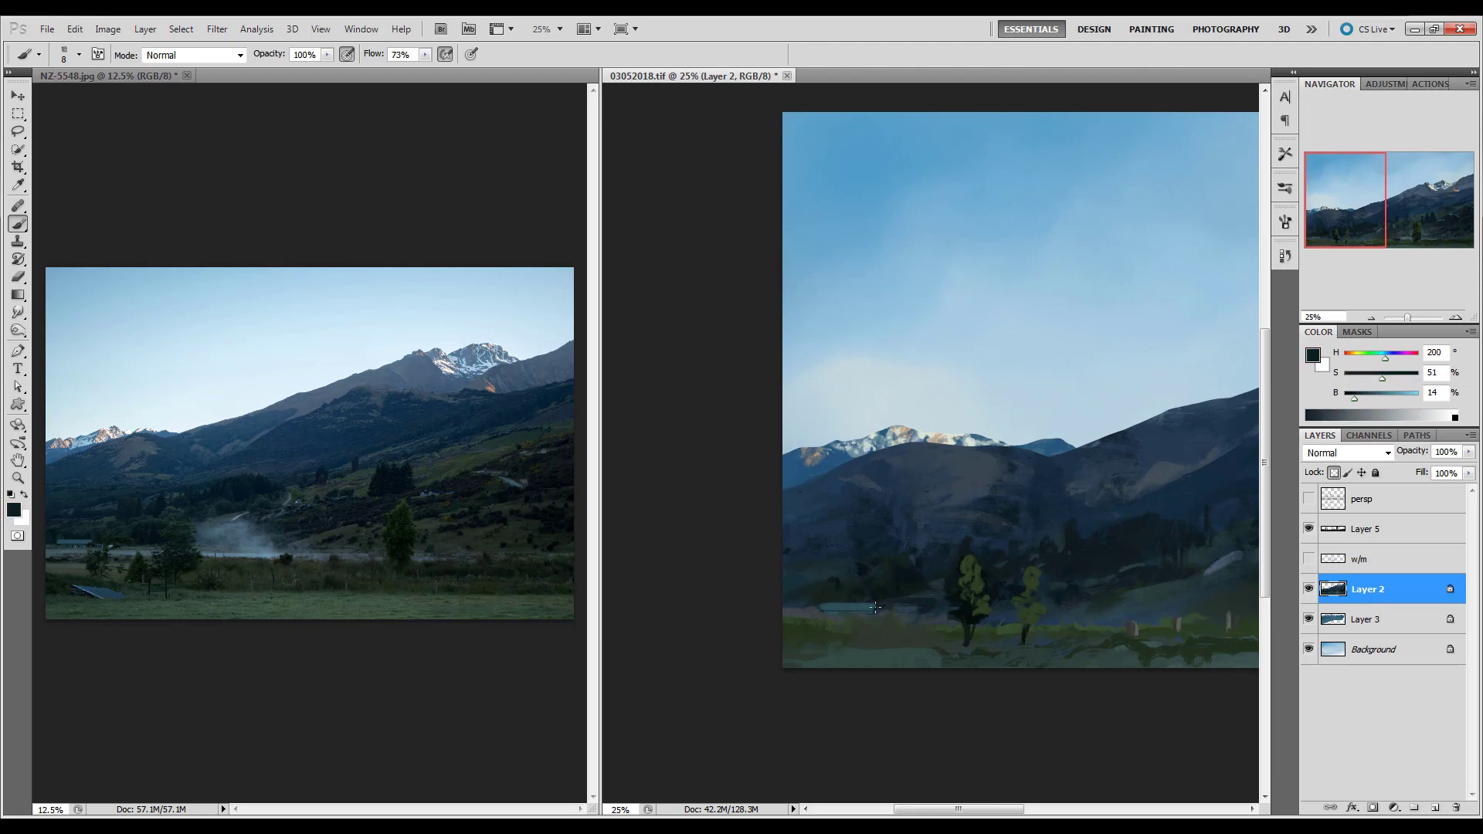
left_click(863, 611, "alt")
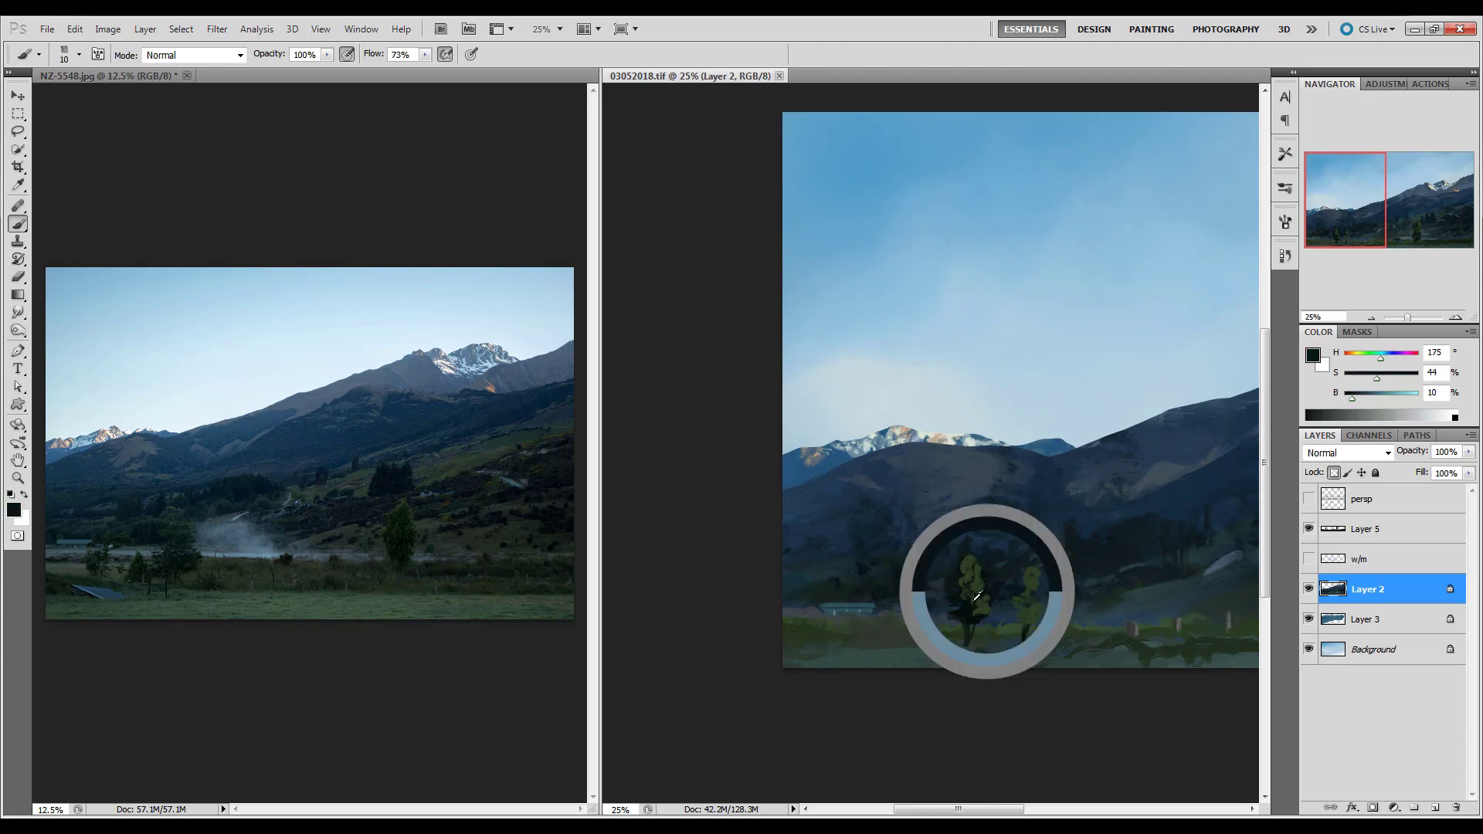
left_click(865, 603, "alt")
left_click(927, 615, "alt")
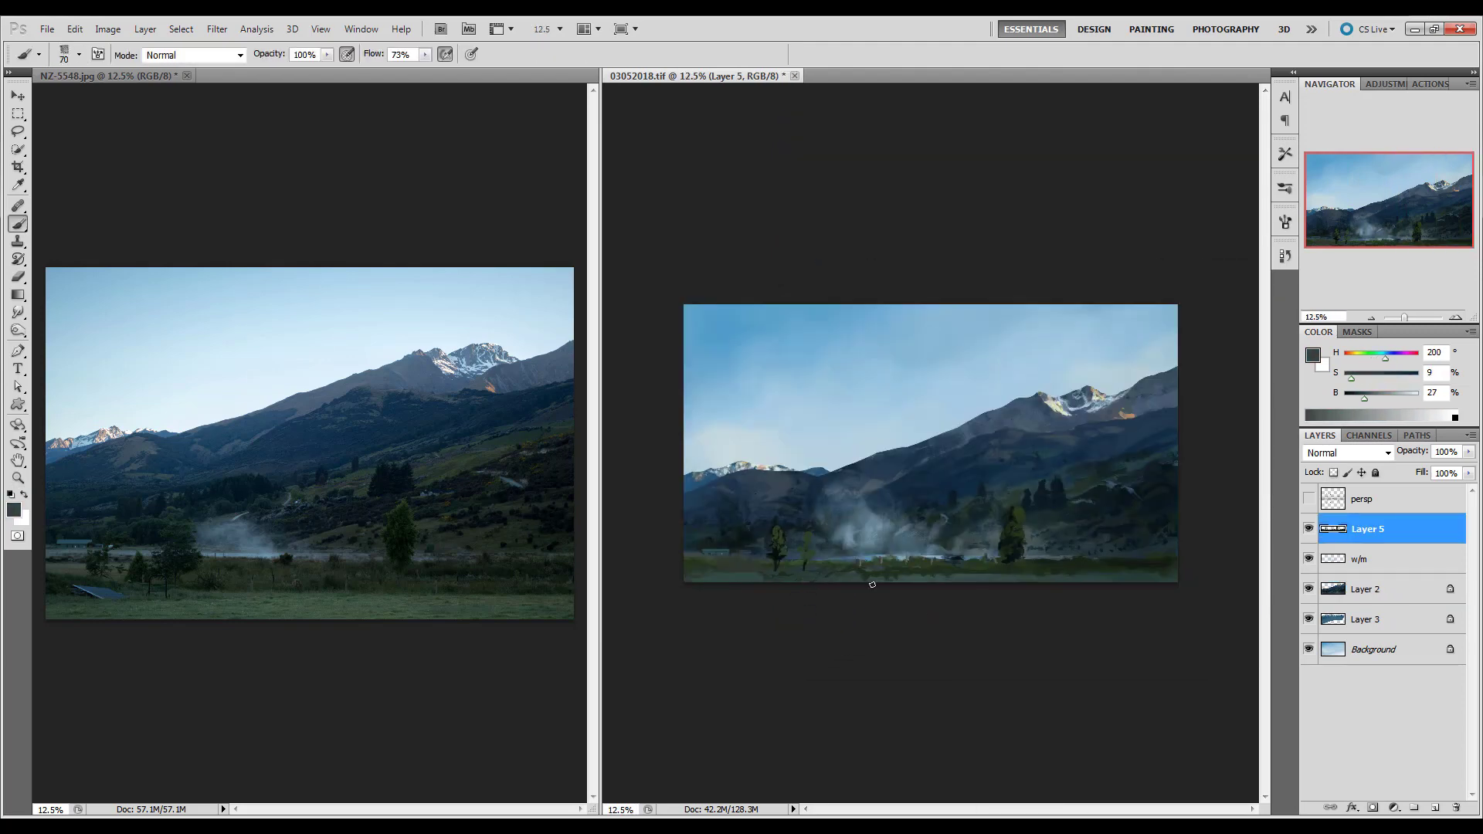
Step: Smudge and paint yellow-green highlights onto the foreground trees and grass edge
left_click(1051, 569, "alt")
key("r")
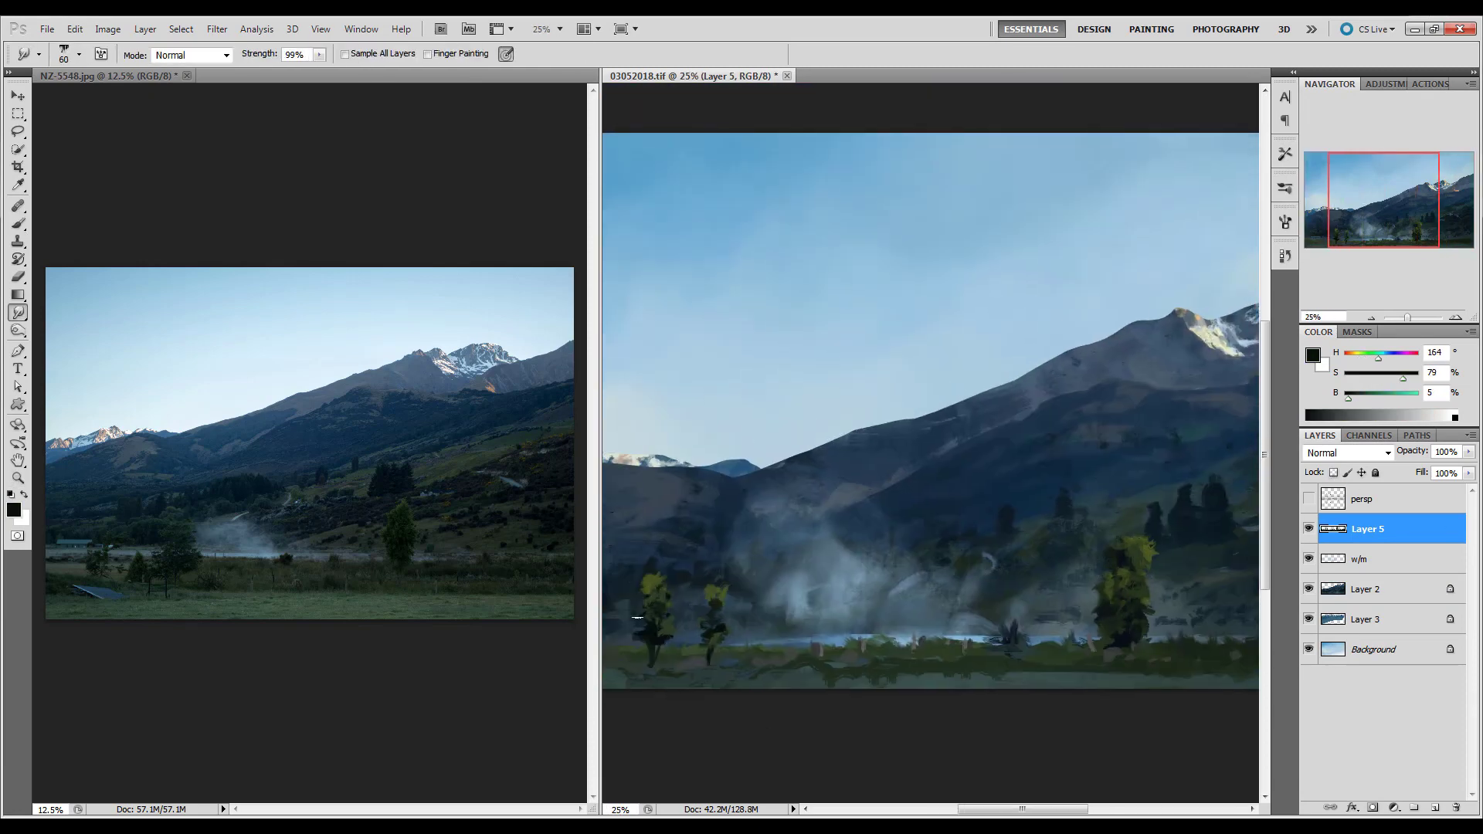
key("b")
left_click(1050, 659, "alt")
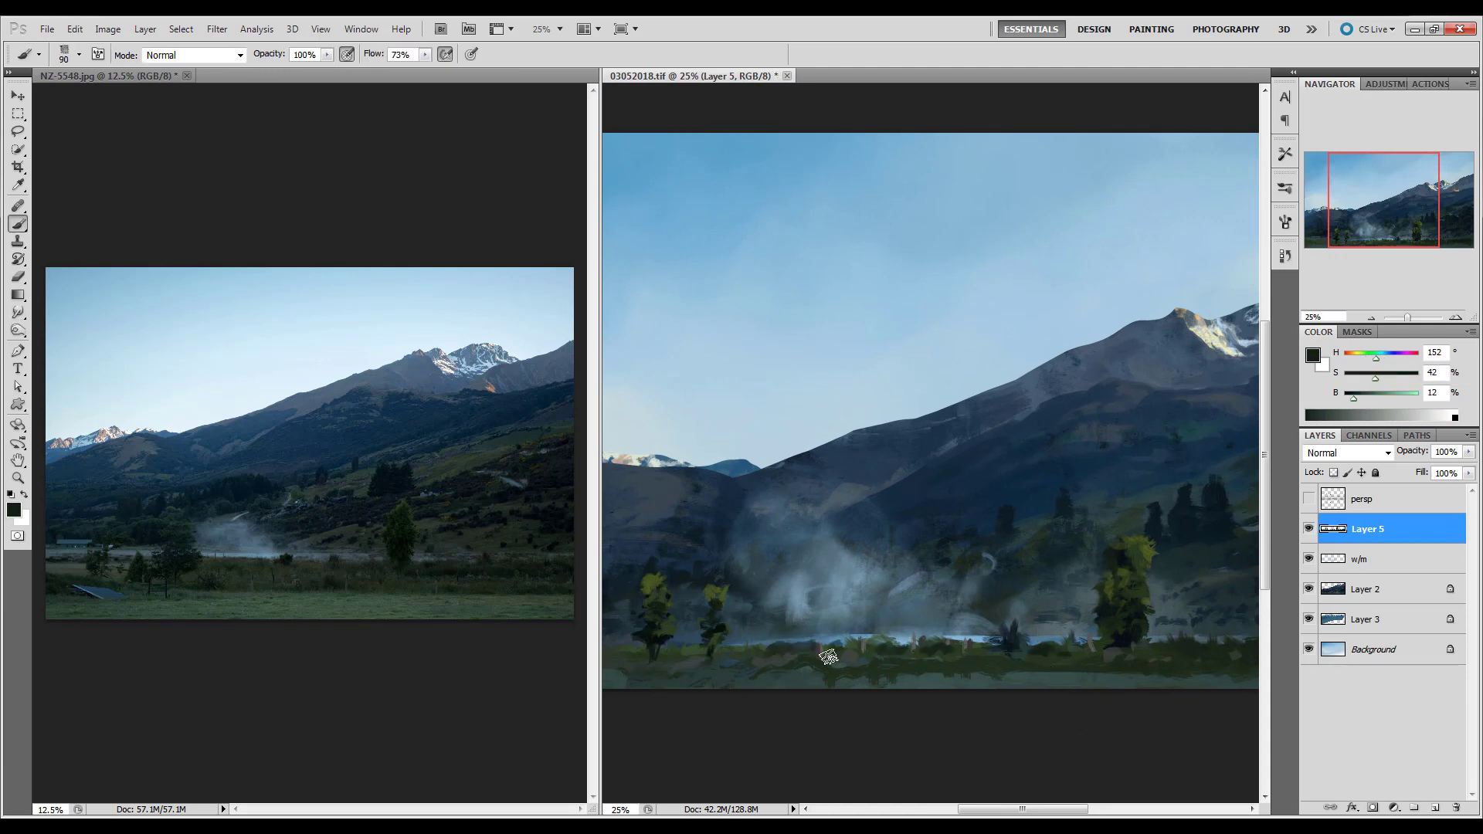
left_click(1383, 618)
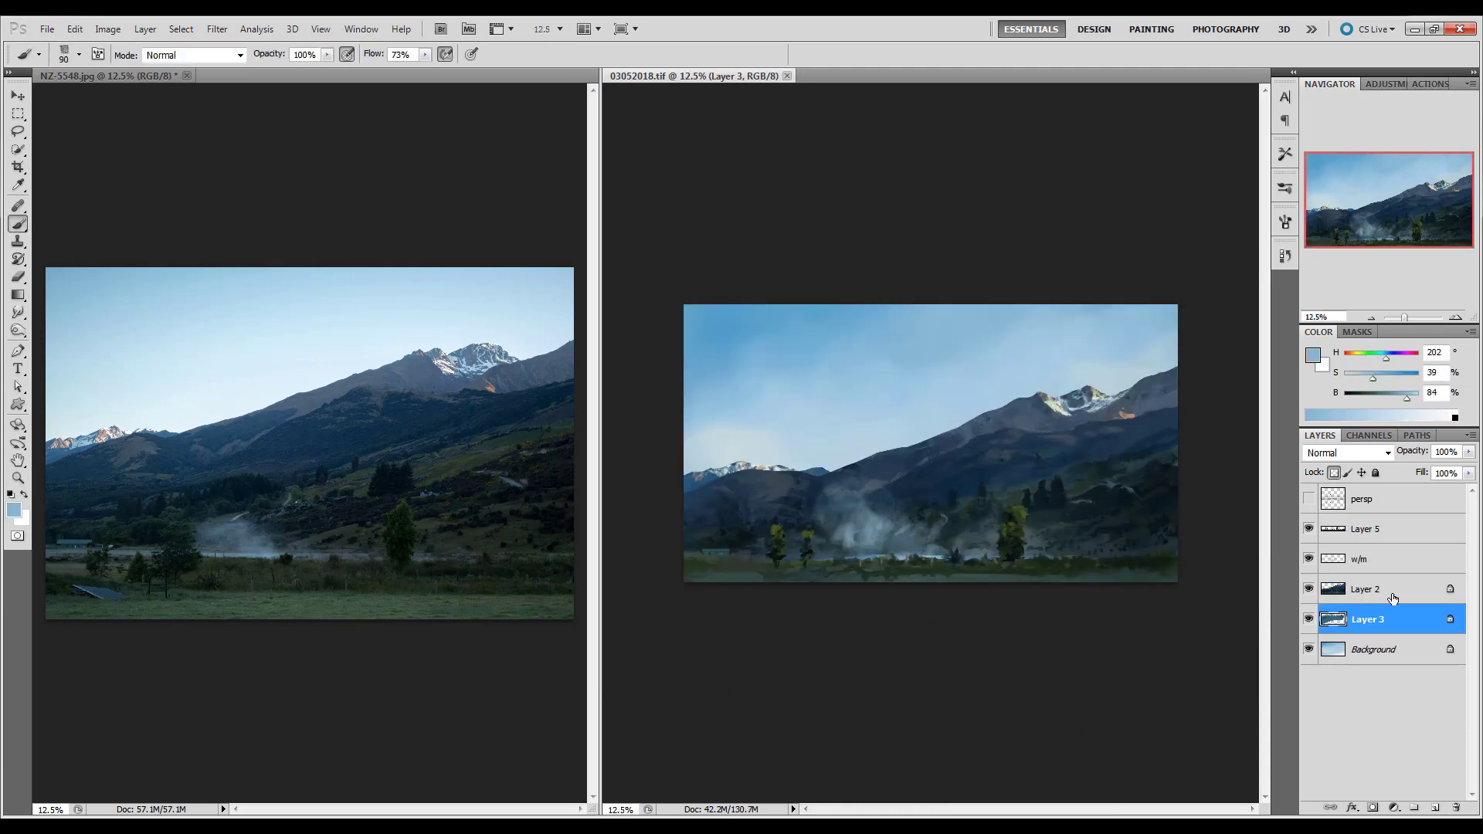
Step: On Layer 2, sample dark blue and teal slope colours and smudge-blend the mountain slopes
left_click(1392, 599)
left_click(1141, 431, "alt")
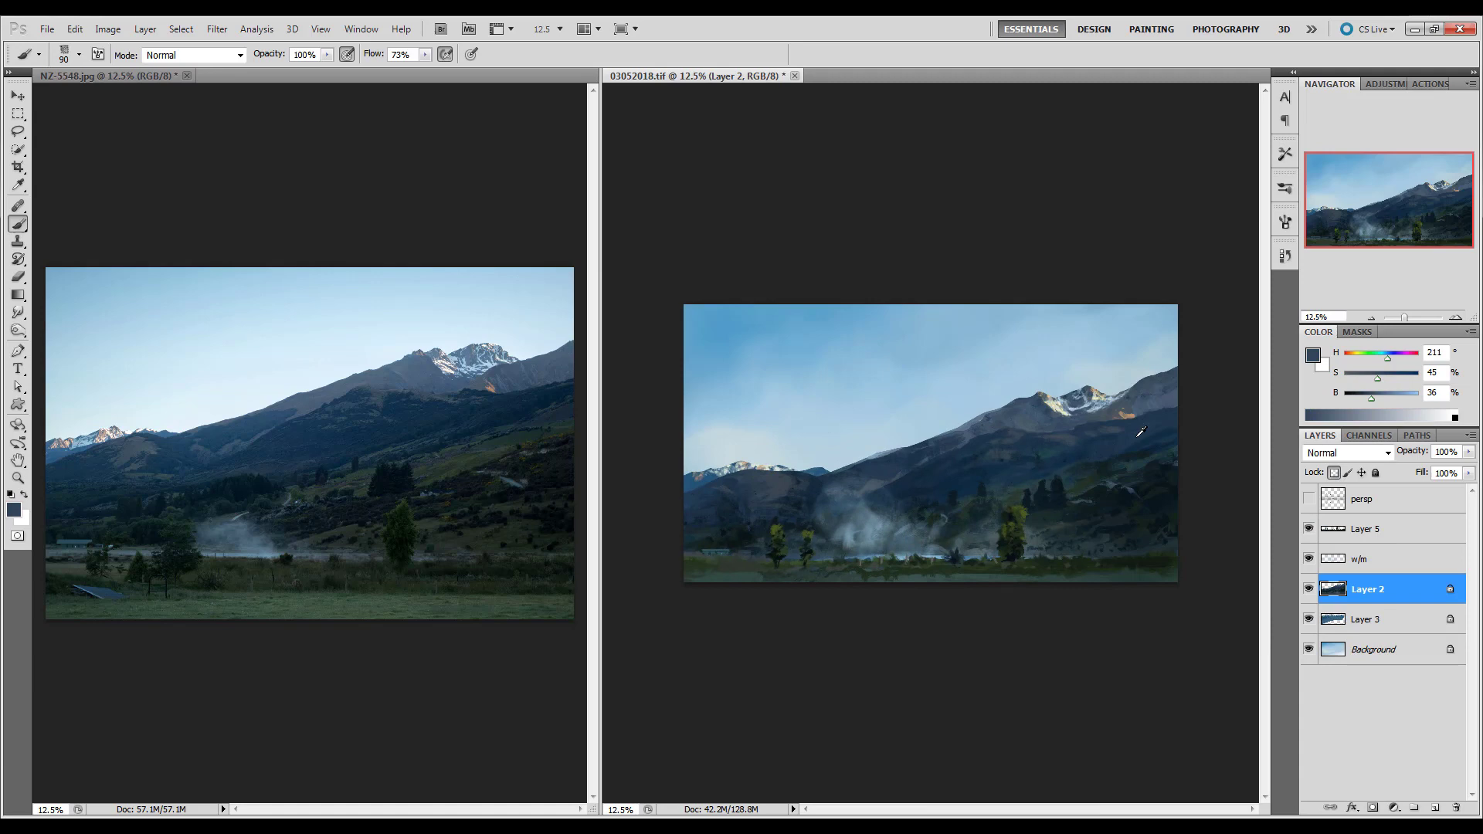
key("bracketleft")
left_click(1177, 393, "alt")
key("bracketleft")
key("bracketleft")
left_click(1090, 413, "alt")
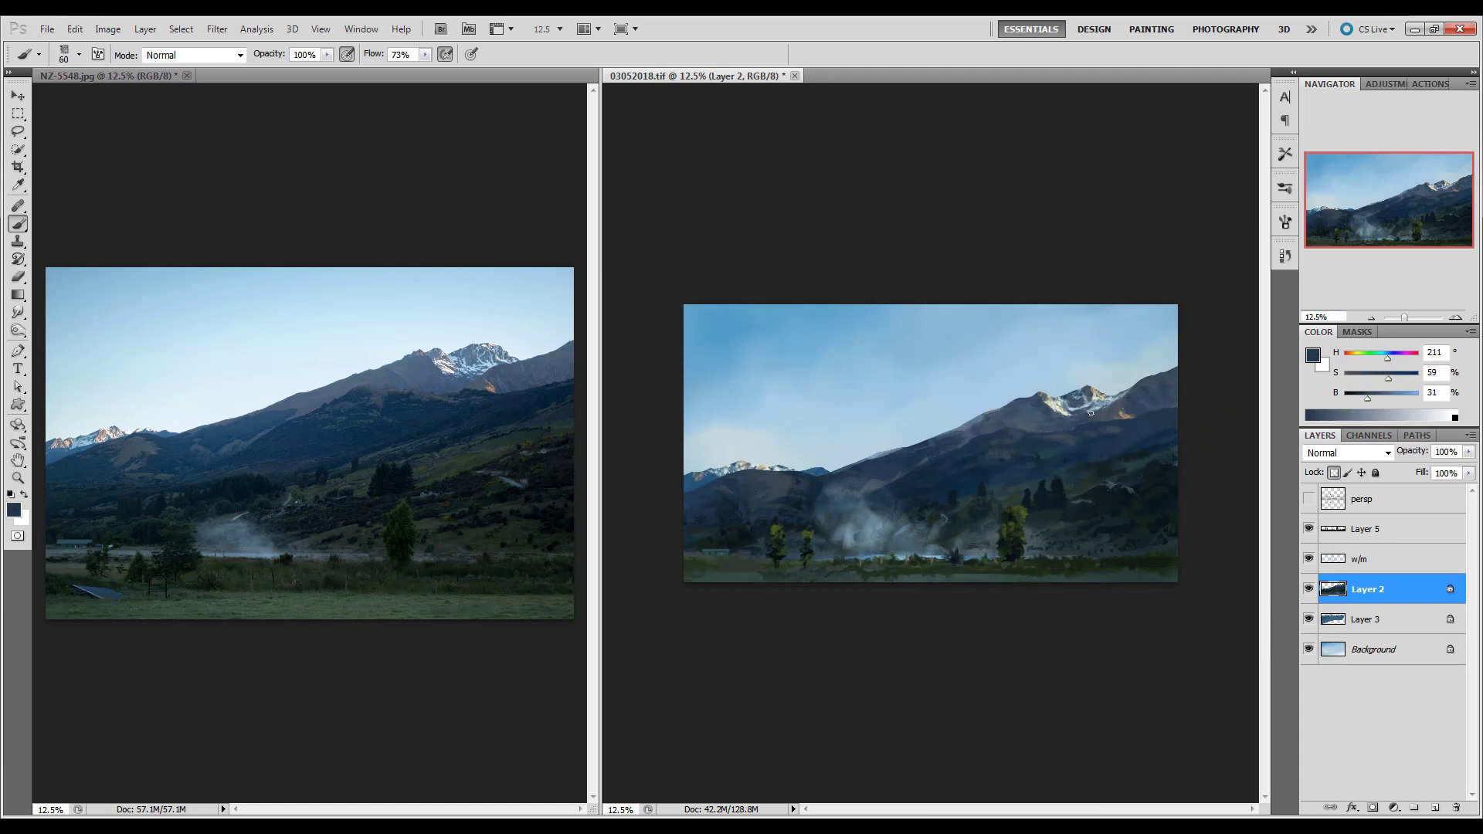
left_click(1076, 386, "alt")
key("r")
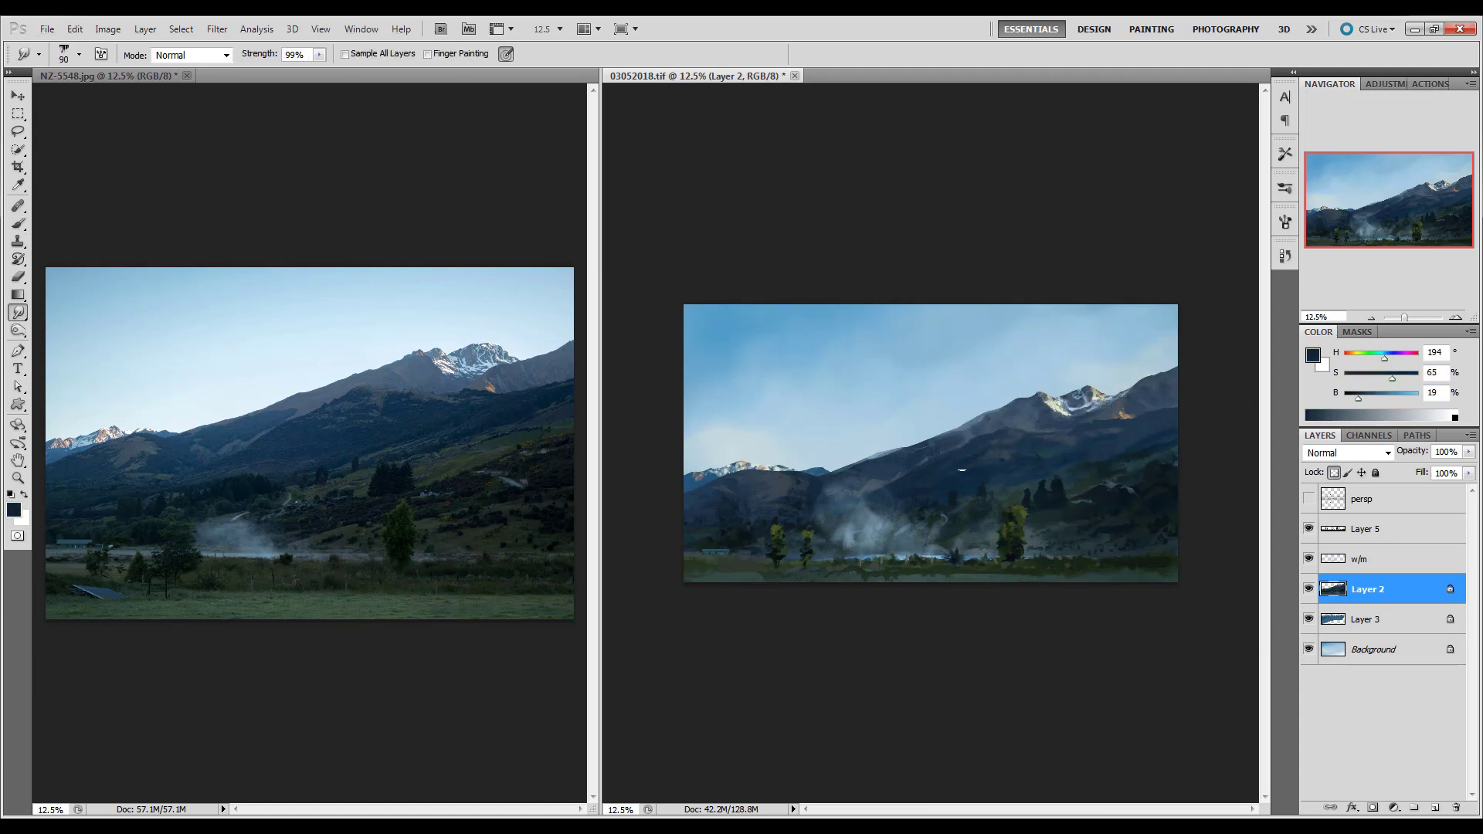
Step: Smudge the lake edge, re-enable the mist and tree layers, and paint dark green foreground grass
key("bracketleft")
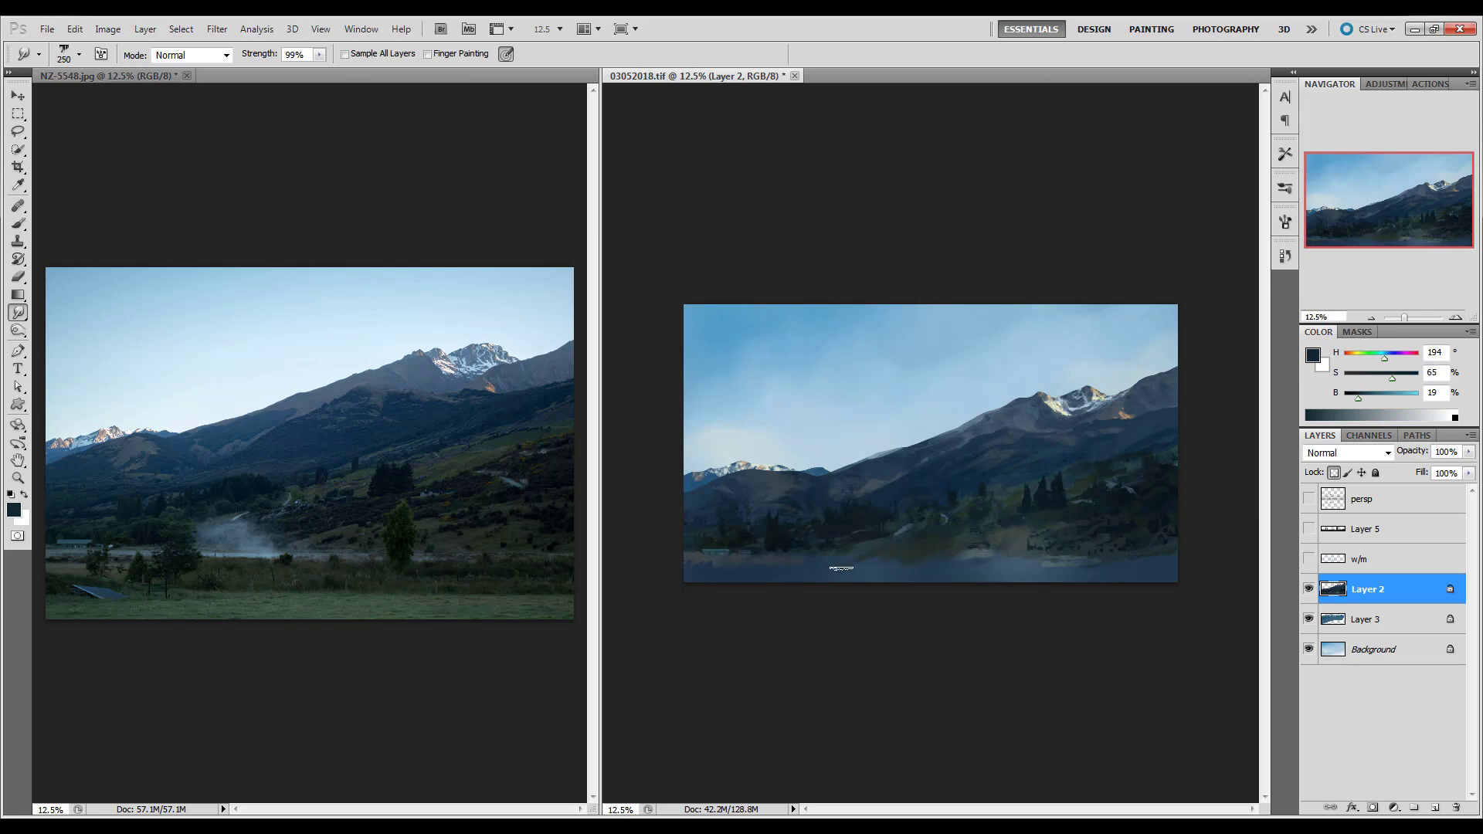
left_click_drag(1308, 529, 1308, 558)
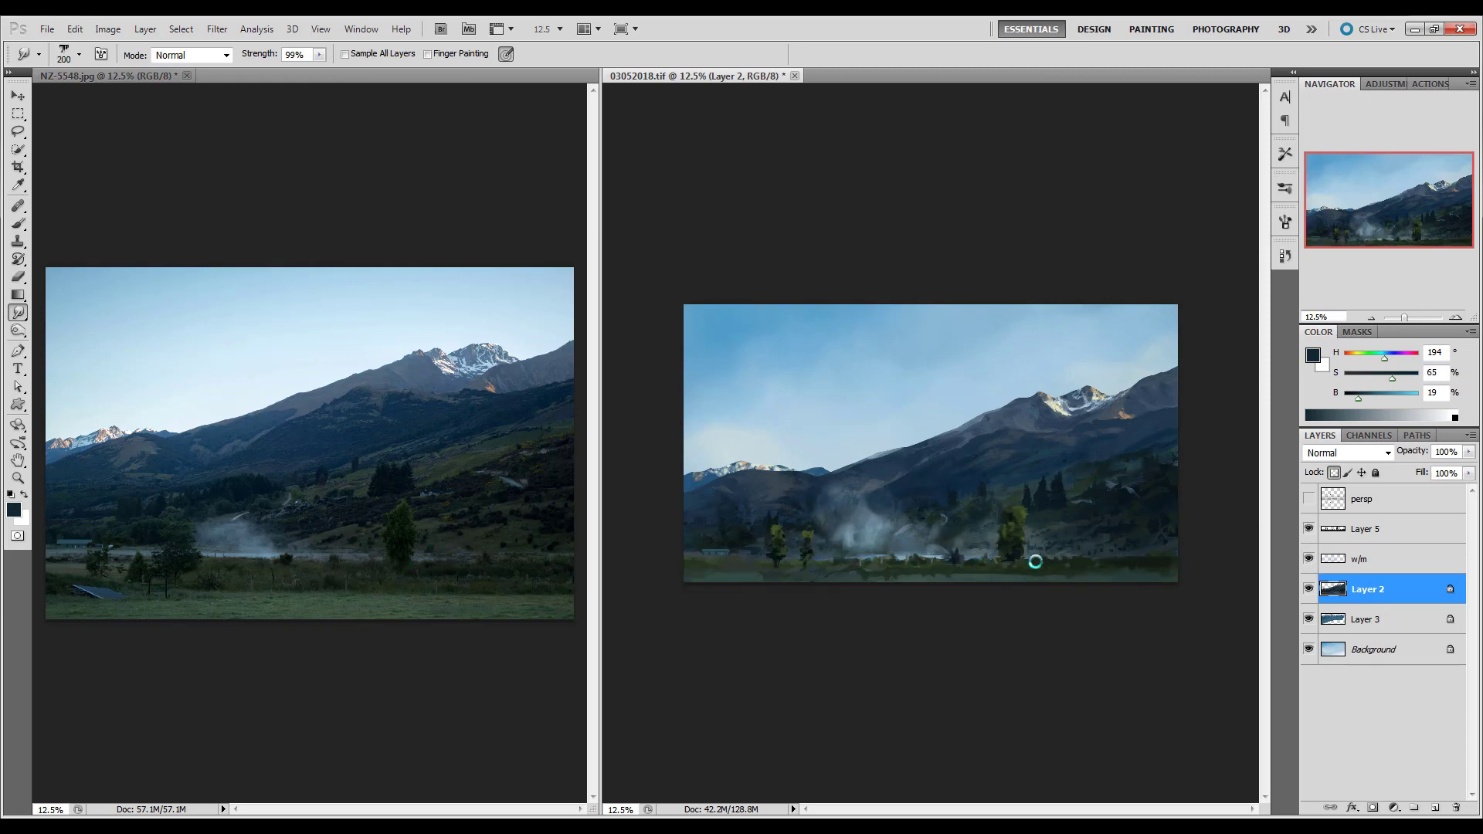
key("alt+bracketright")
key("alt+bracketright")
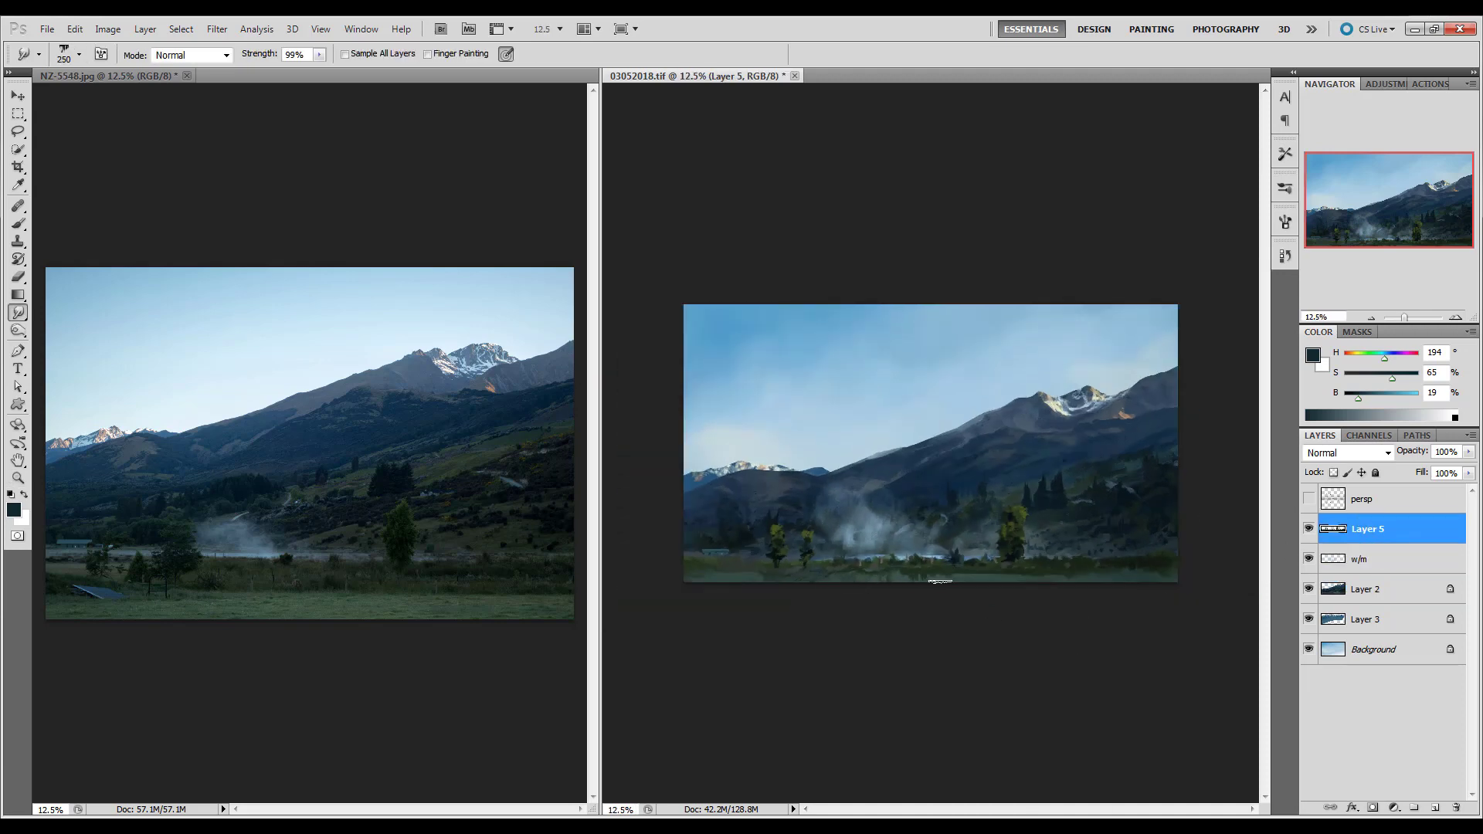
key("b")
left_click(861, 583, "alt")
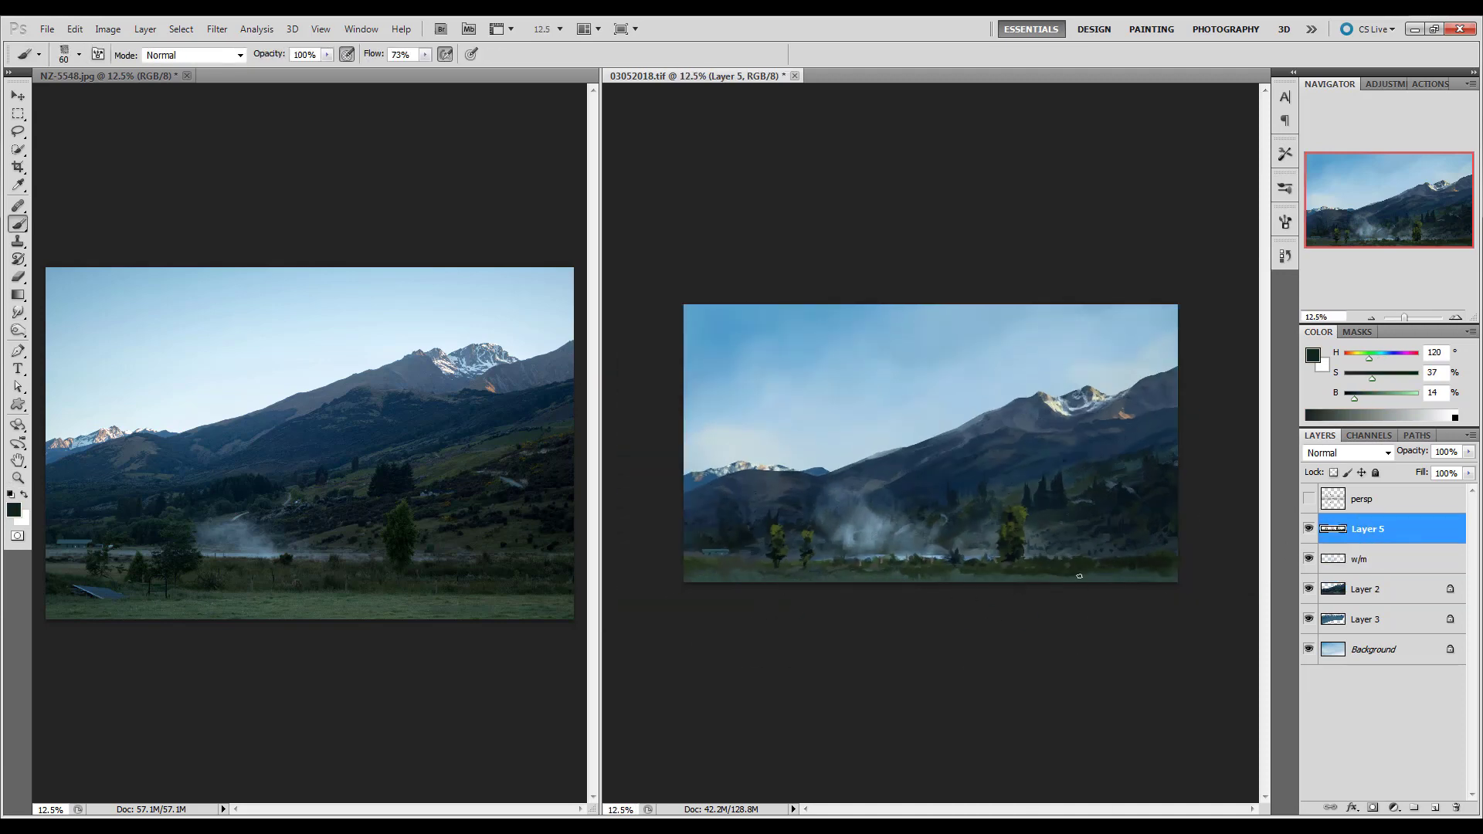
key("r")
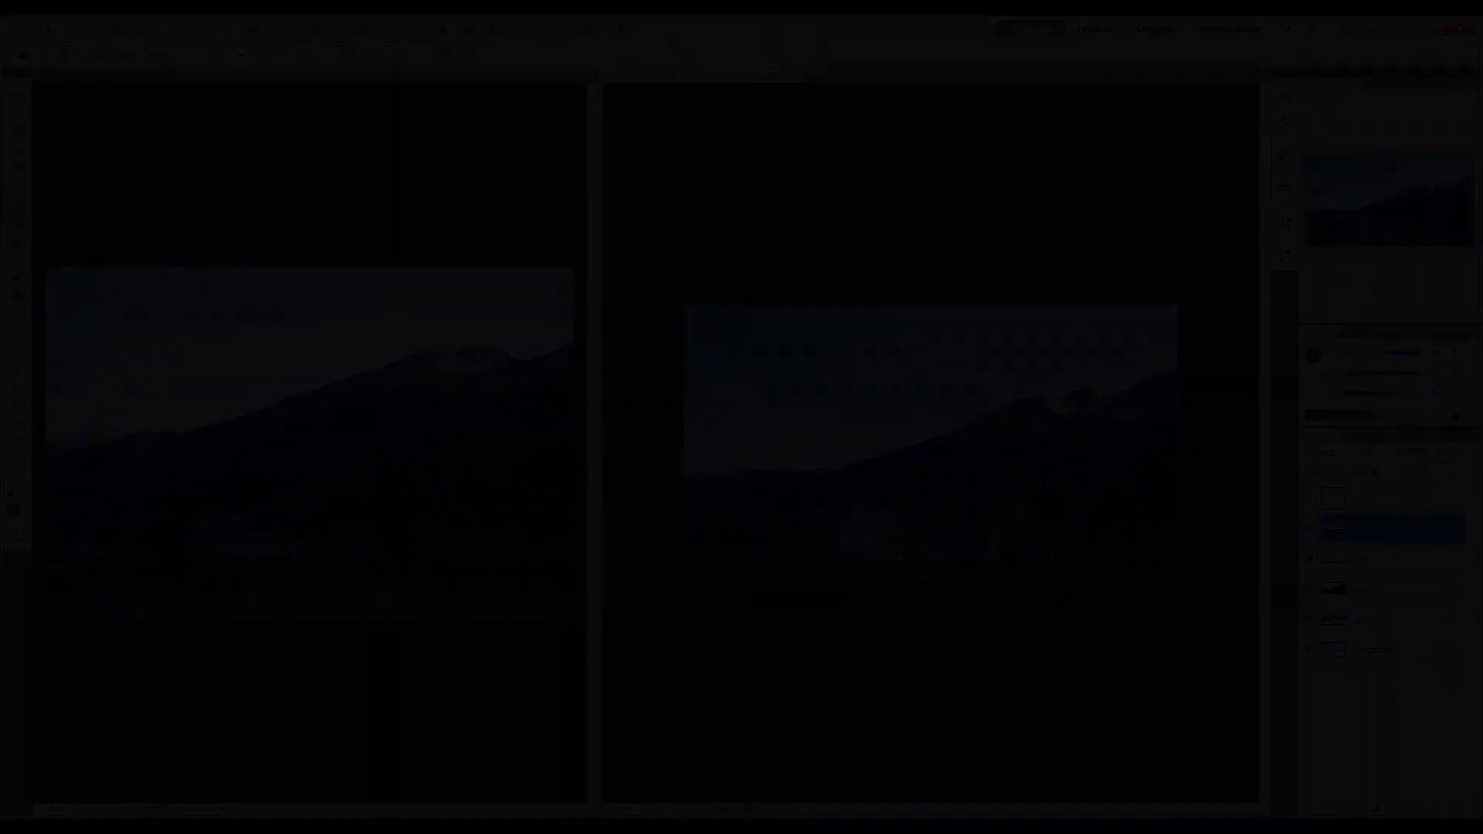